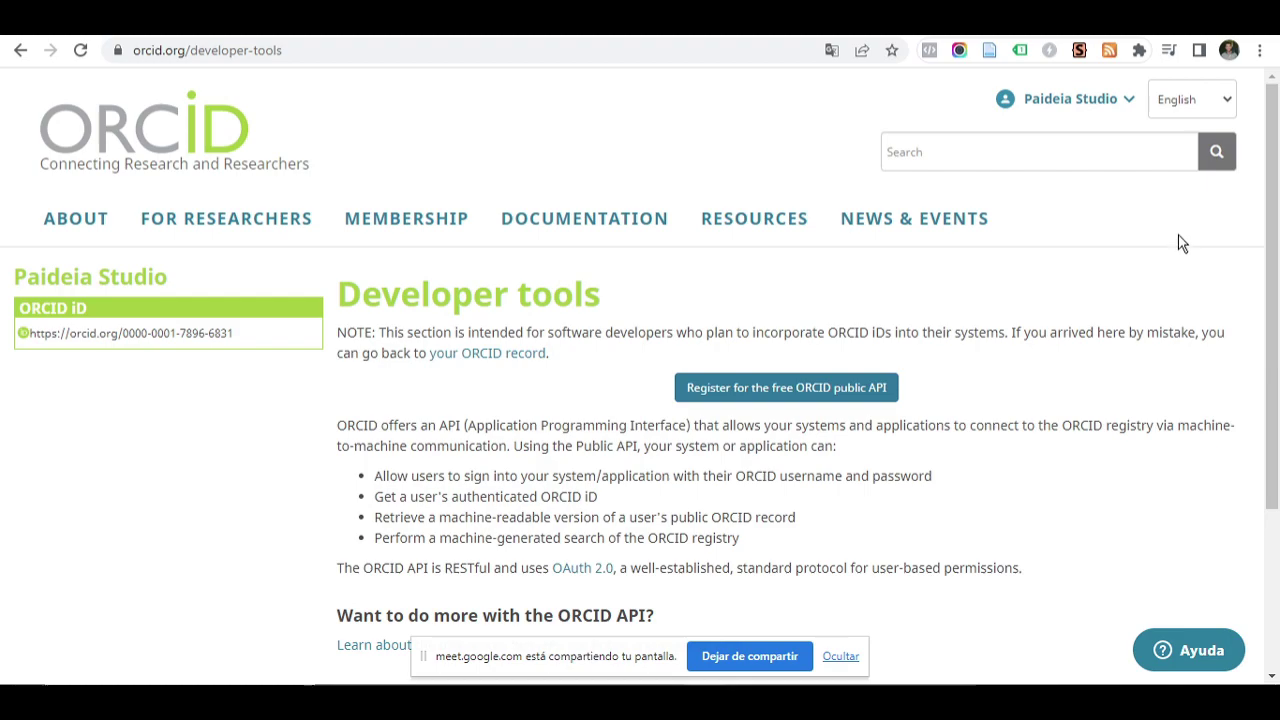
- Register for the free ORCID public API, consenting to the Public Client Terms of Service
left_click(790, 398)
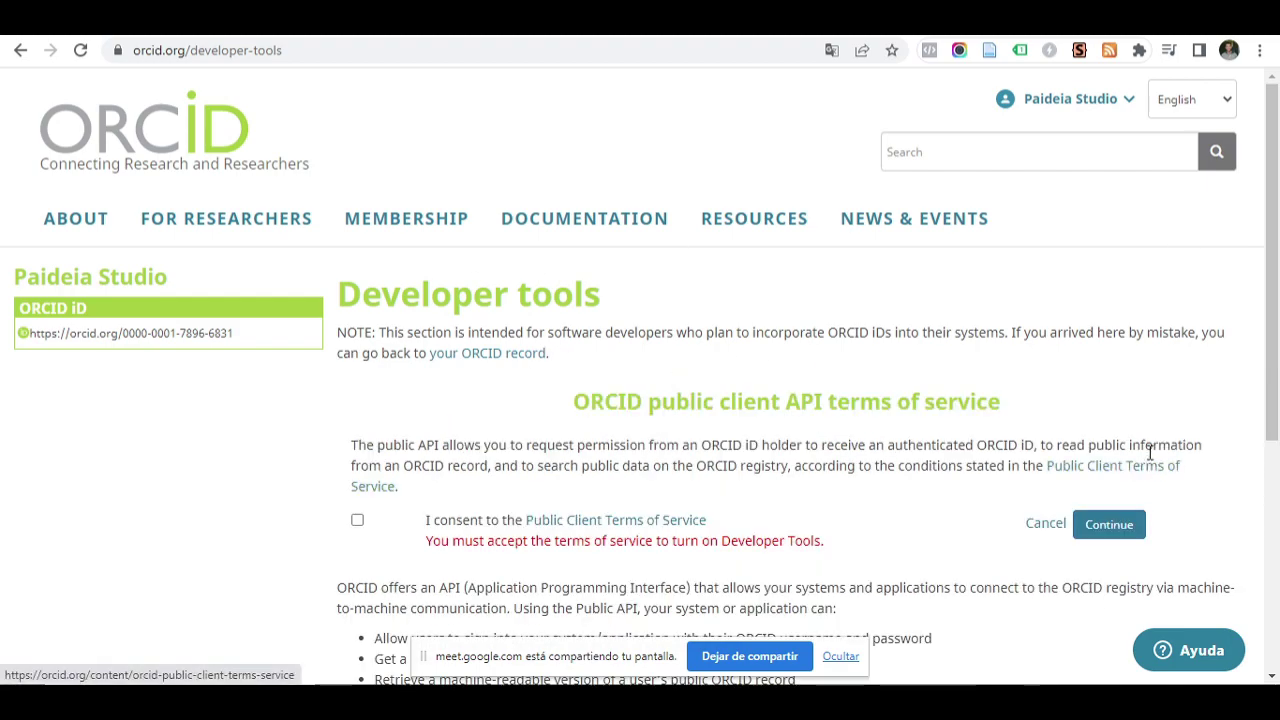
scroll(1108, 308, "down", 2)
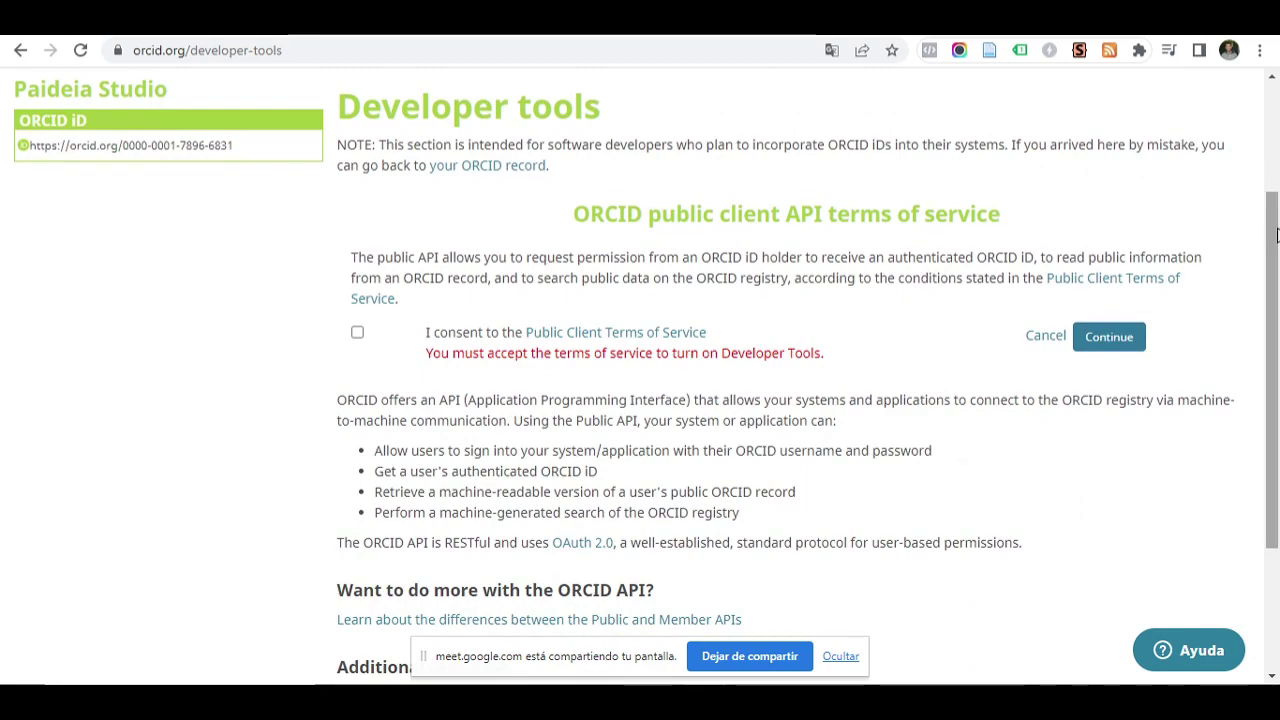
left_click(357, 332)
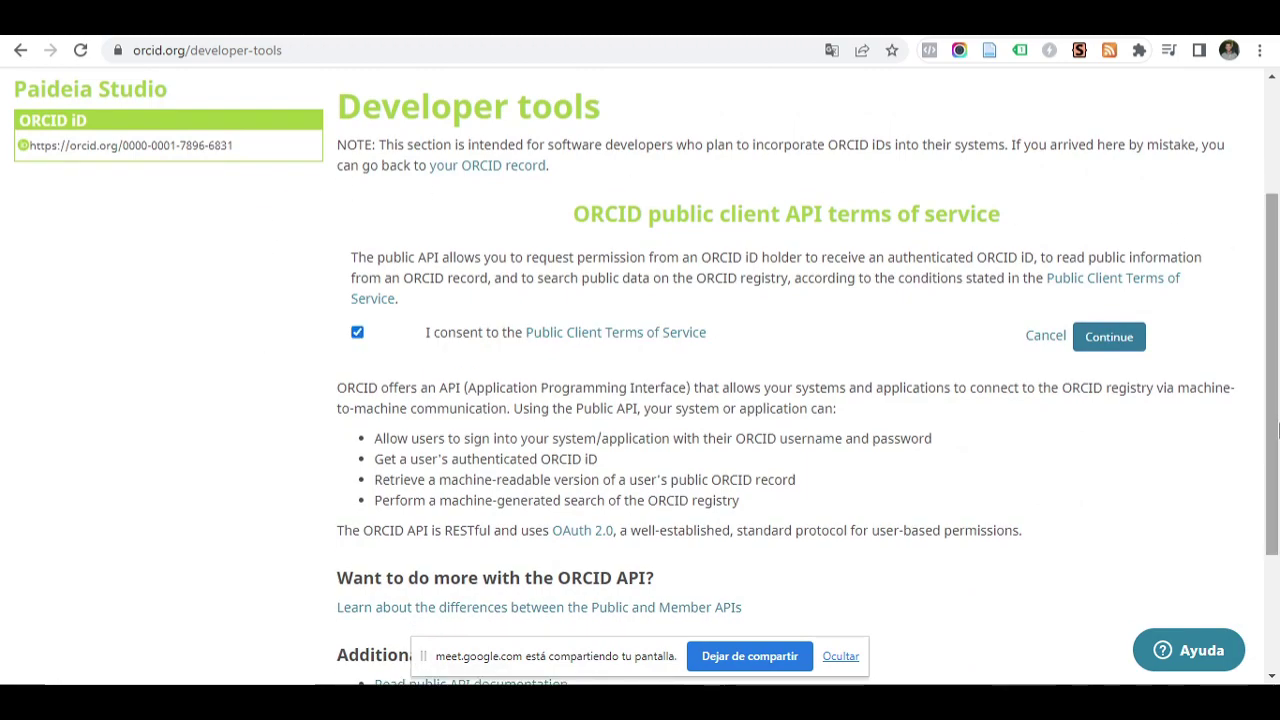
left_click(1109, 345)
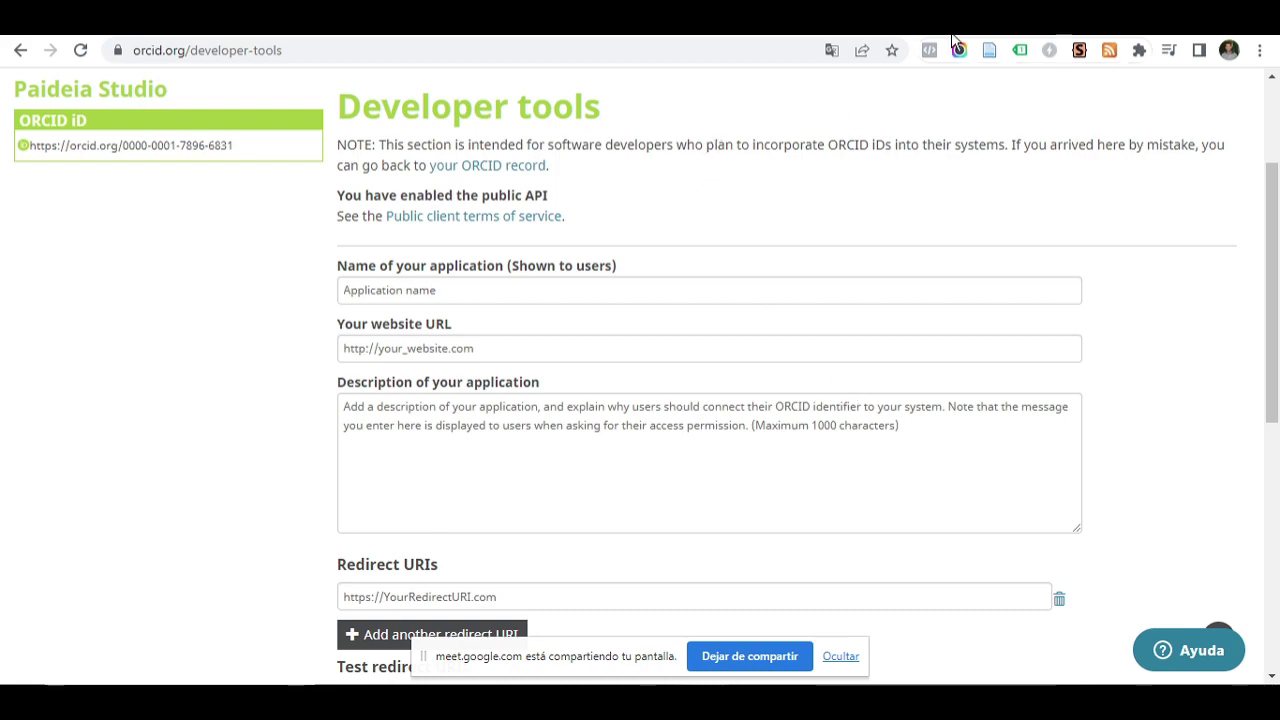
- Name the application "API Entorno de Prueba - Paideia Studio"
scroll(1277, 318, "down", 1)
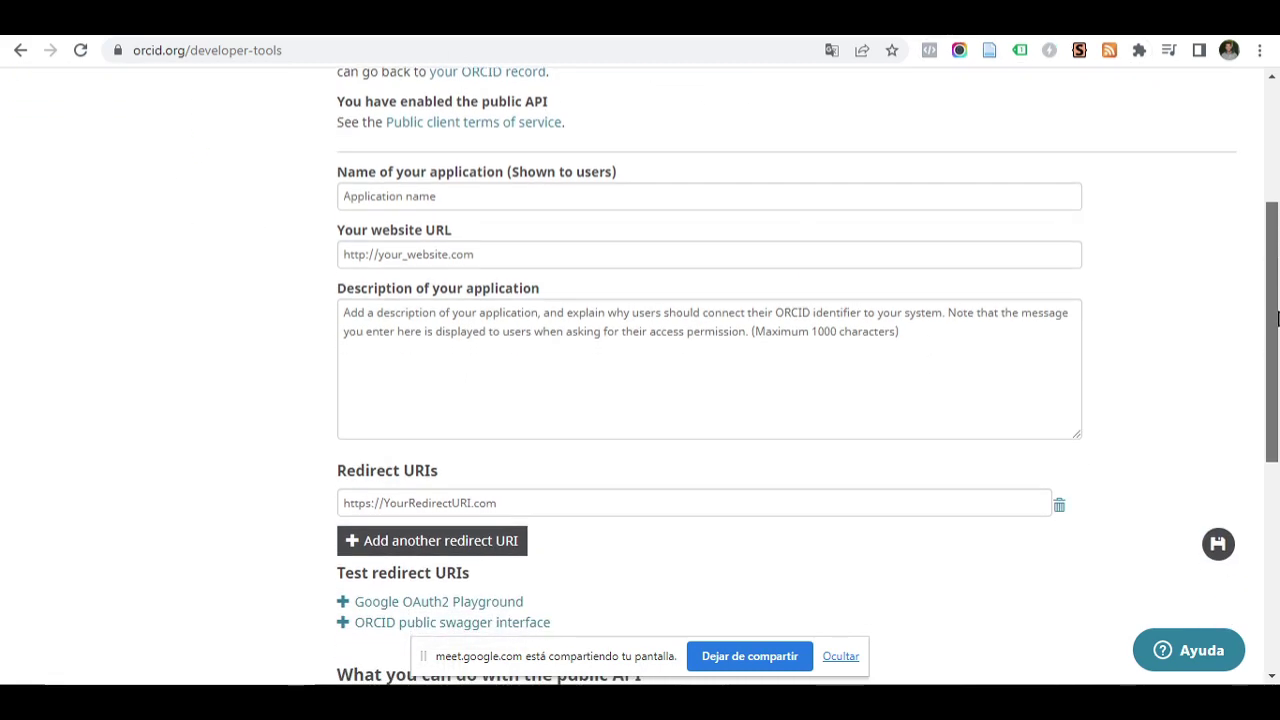
left_click(451, 195)
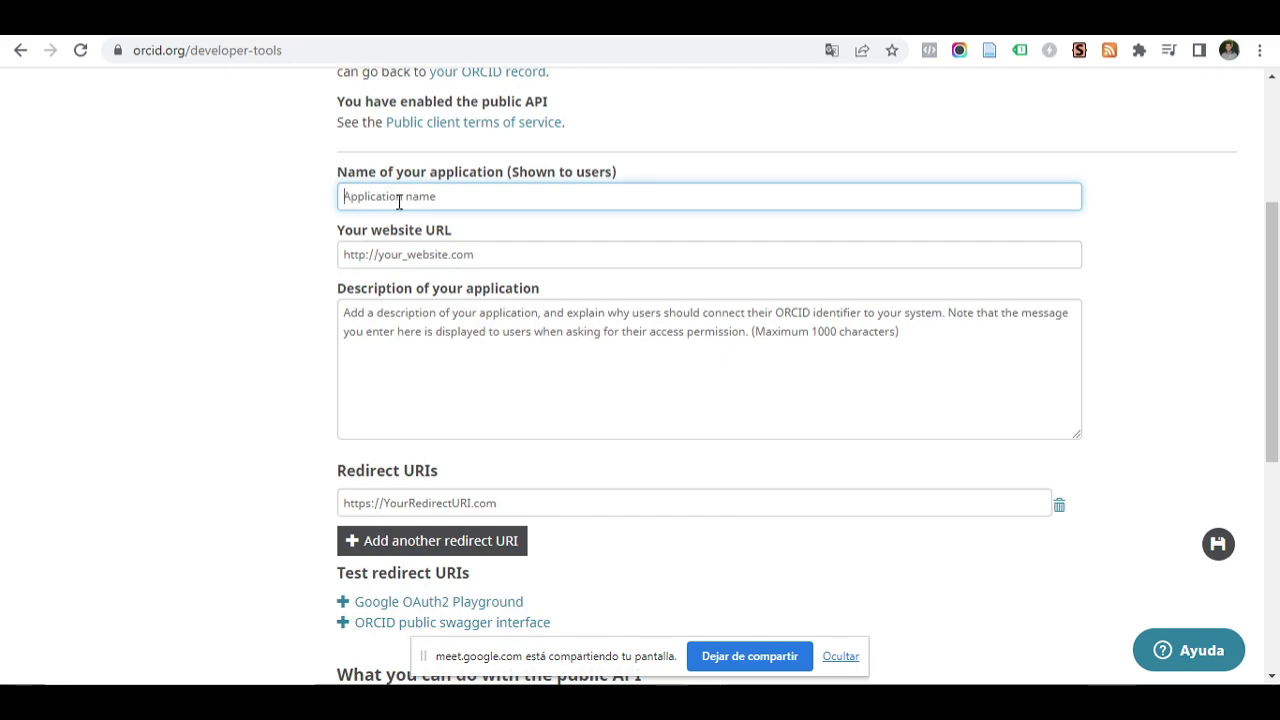
type("API En")
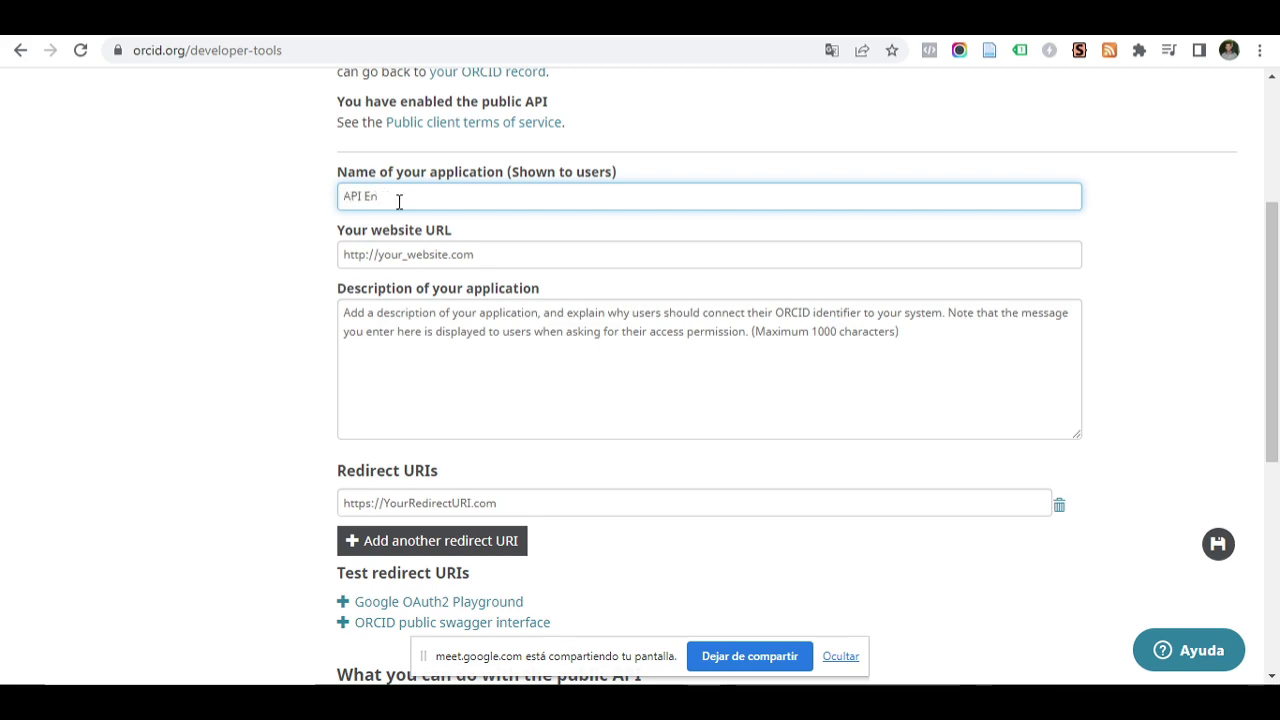
type("torno de Prueba - Paideia Studio")
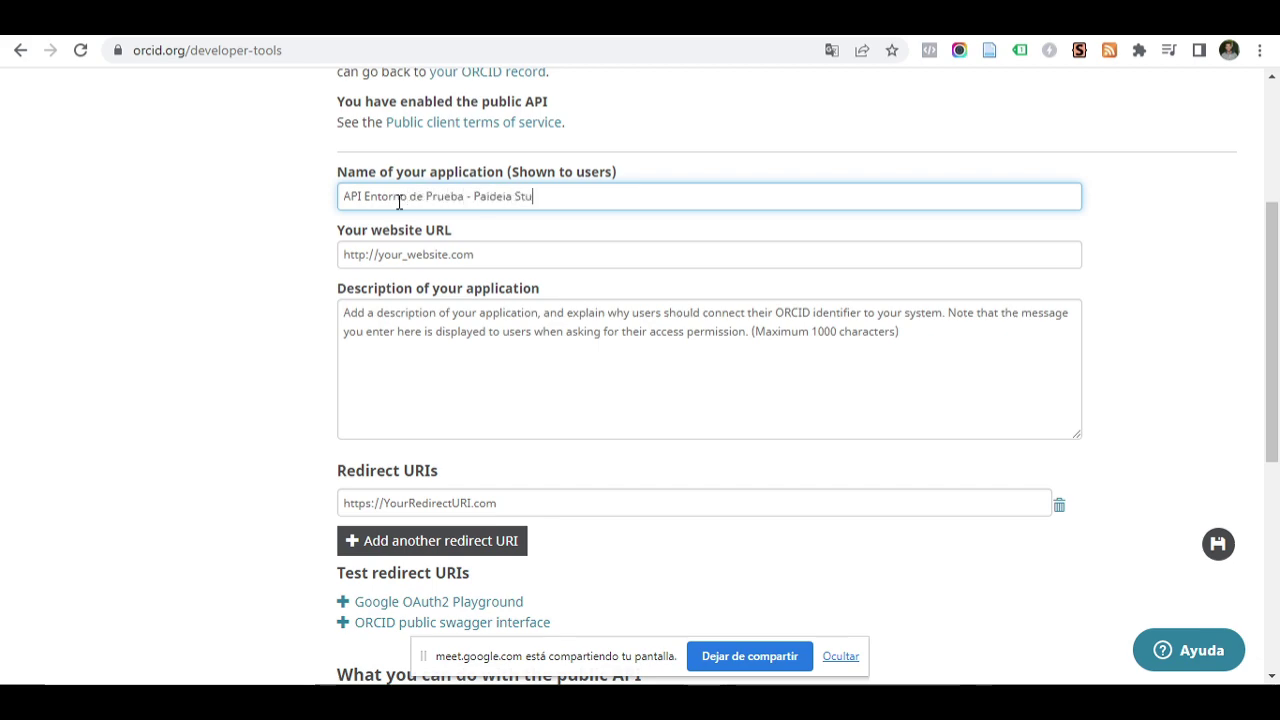
left_click(444, 254)
key("ctrl+Tab")
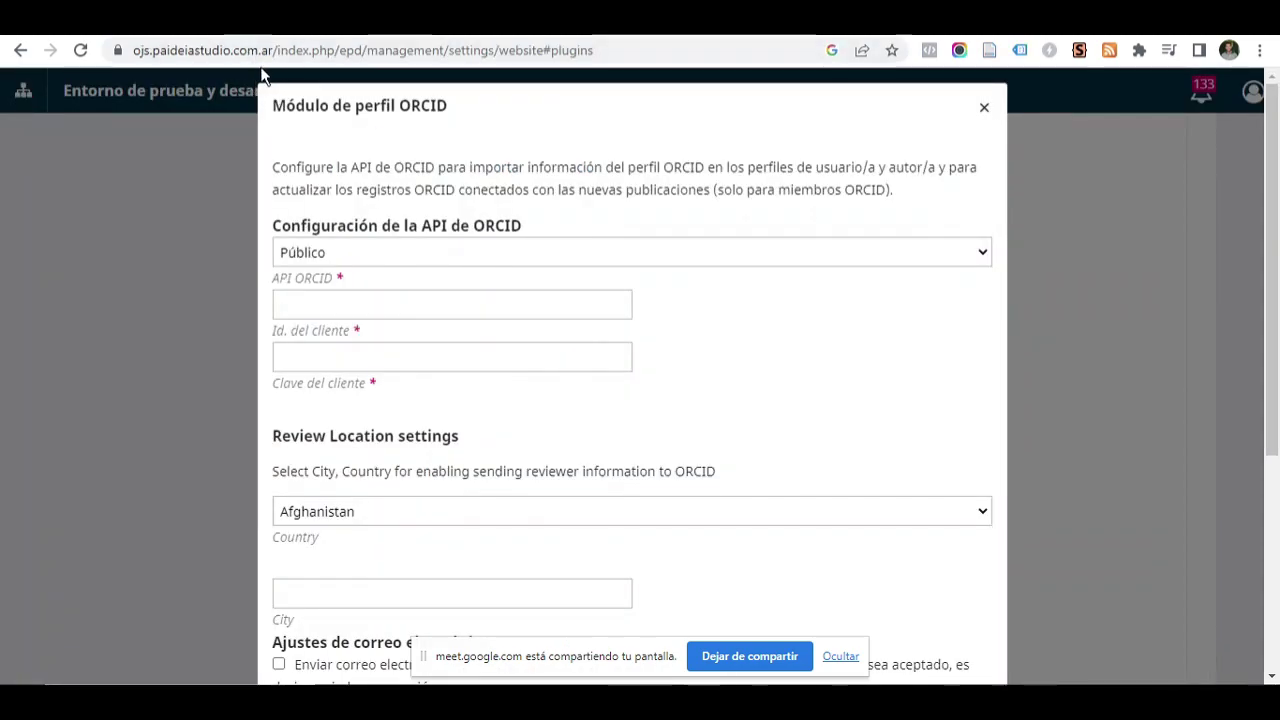
left_click(363, 50)
left_click_drag(363, 50, 137, 56)
key("ctrl+c")
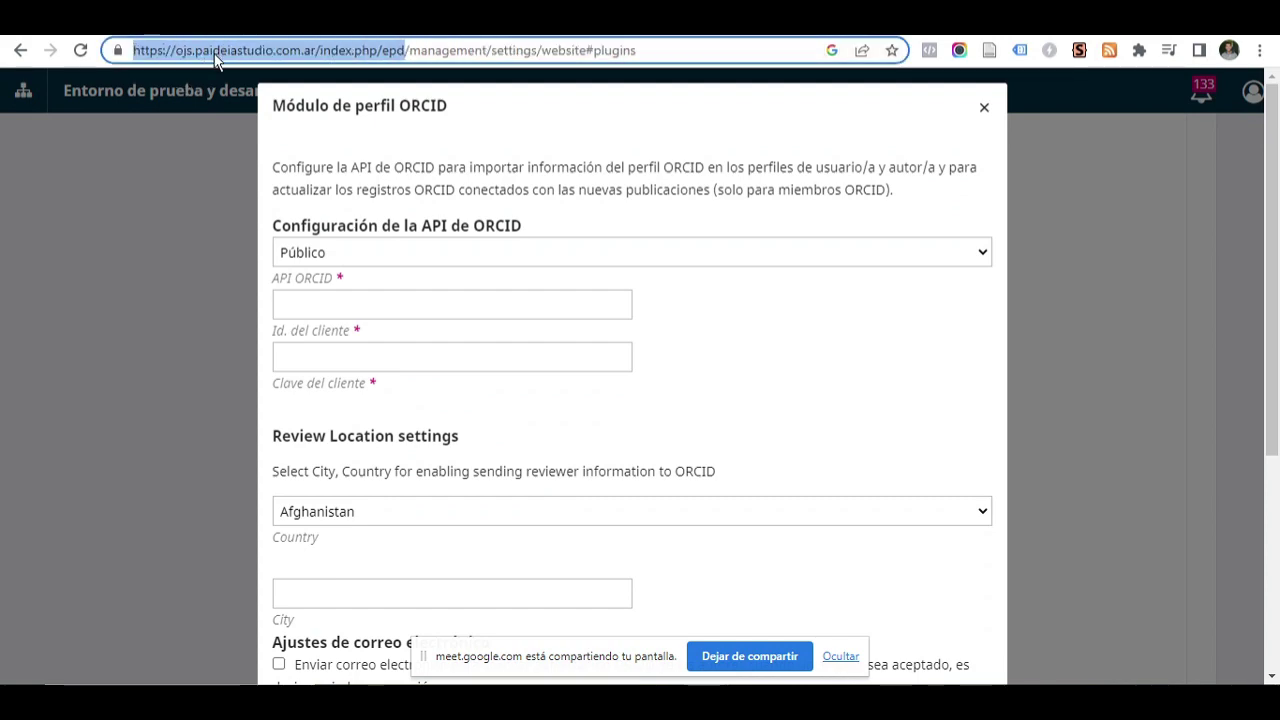
key("ctrl+Tab")
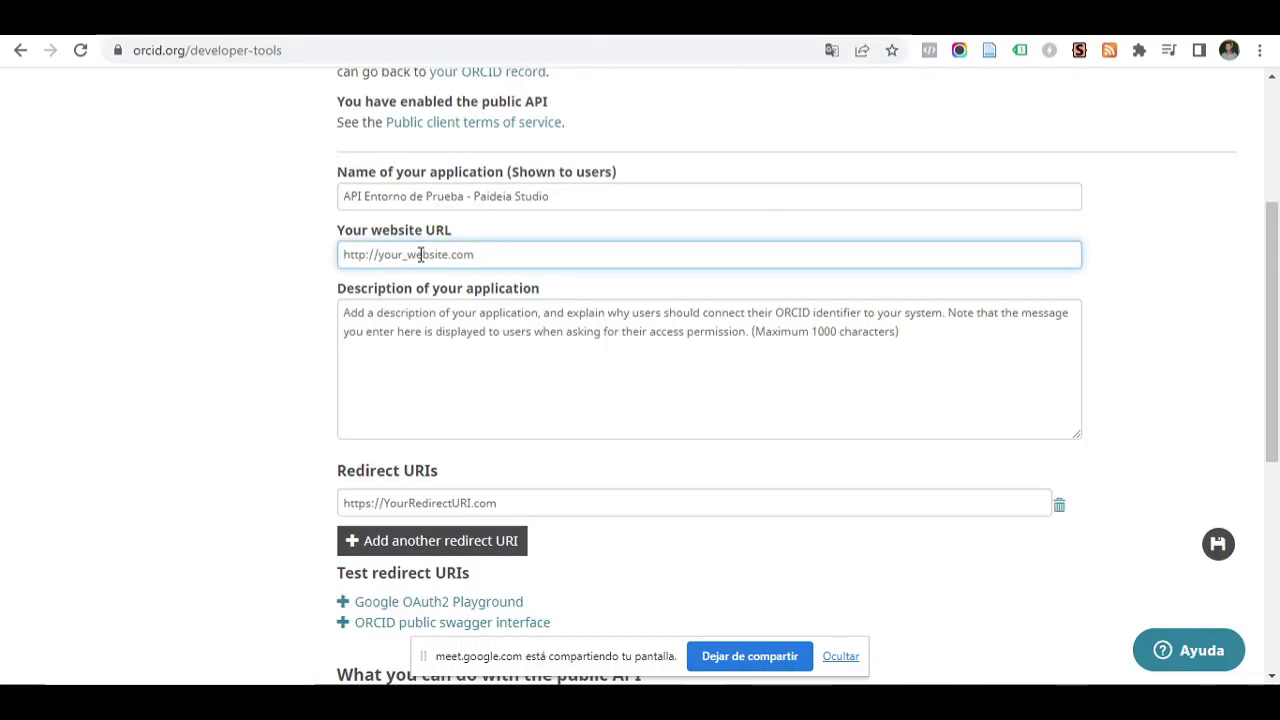
key("ctrl+v")
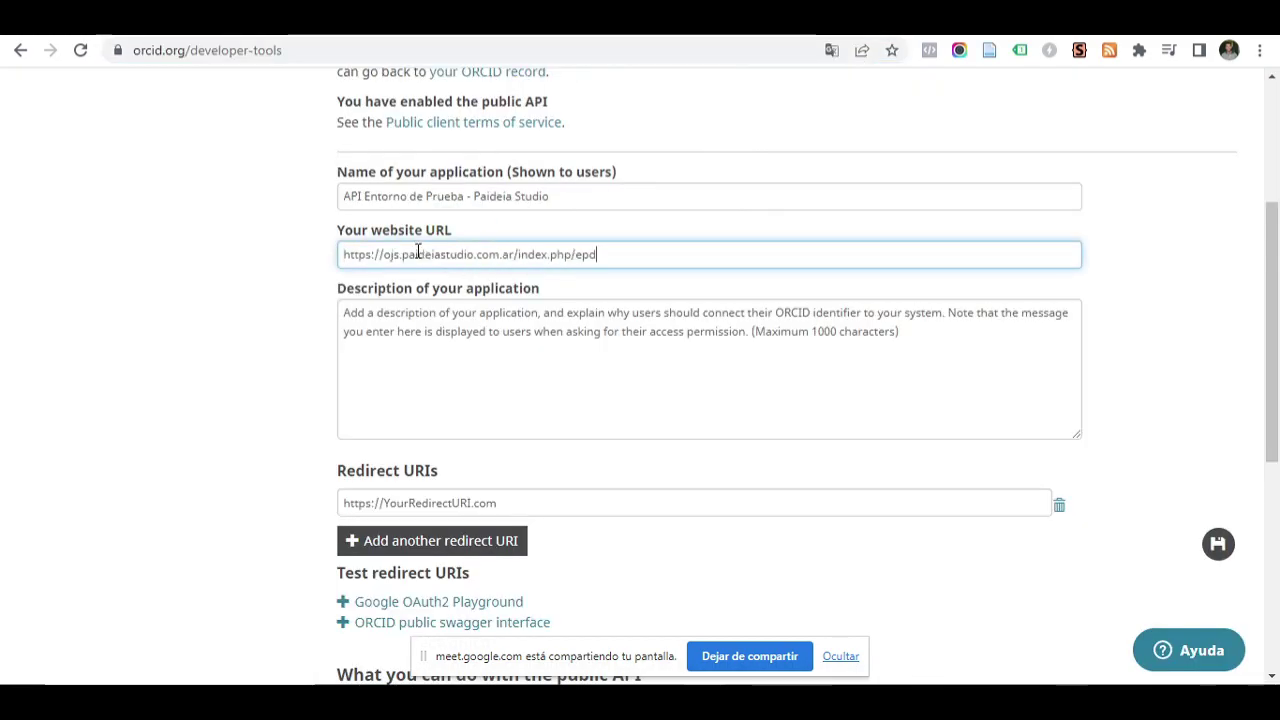
left_click(230, 322)
- Enter "Integración test de API ORCID" as the application's description
scroll(391, 249, "down", 1)
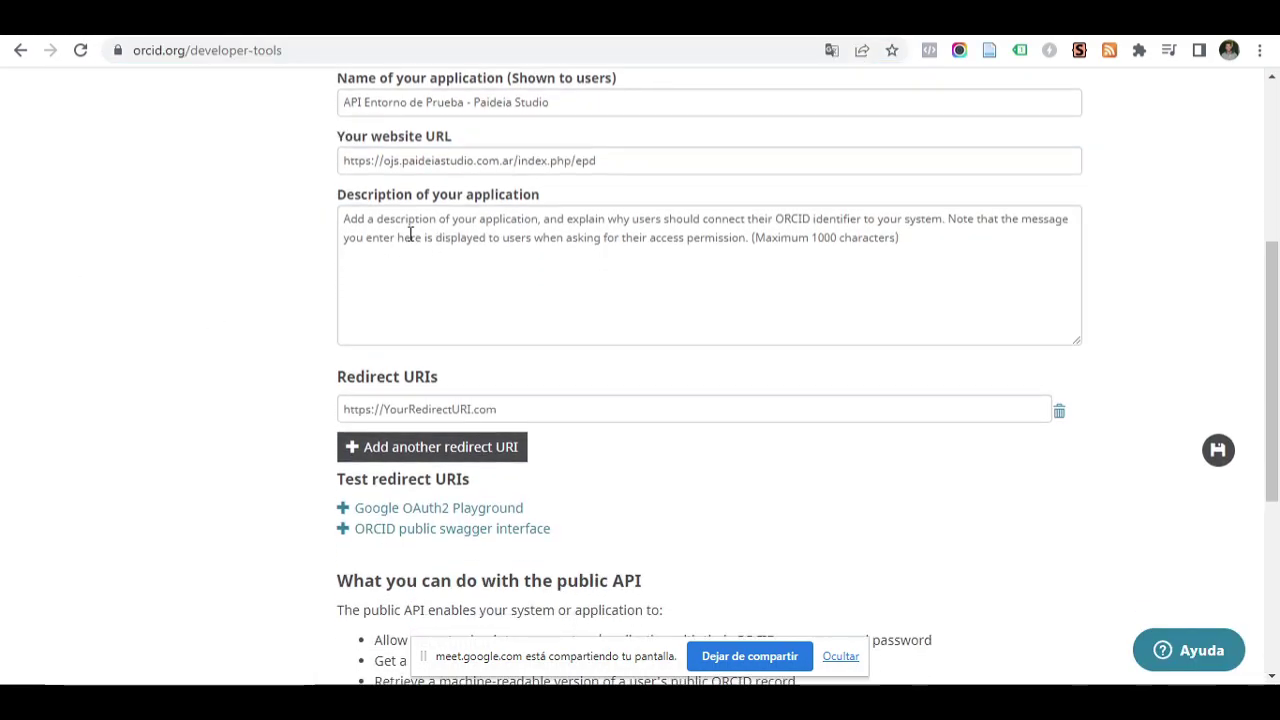
left_click(413, 234)
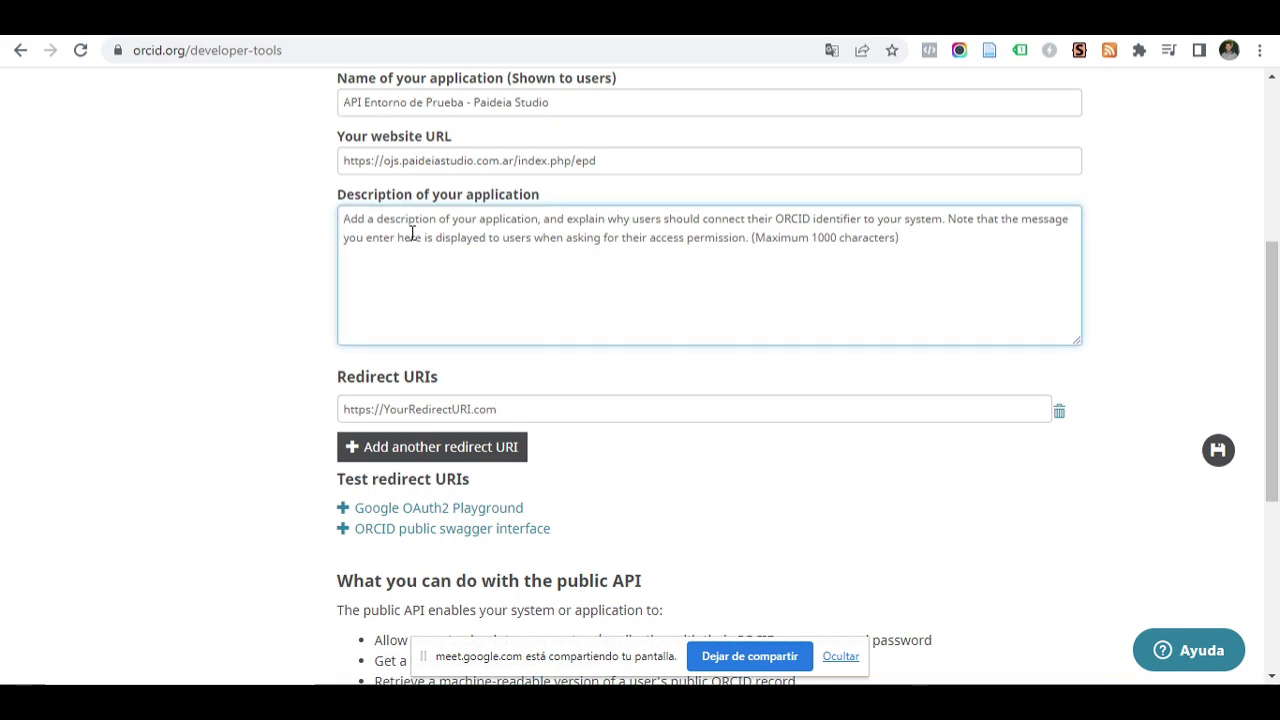
type("I")
key("BackSpace")
type("In")
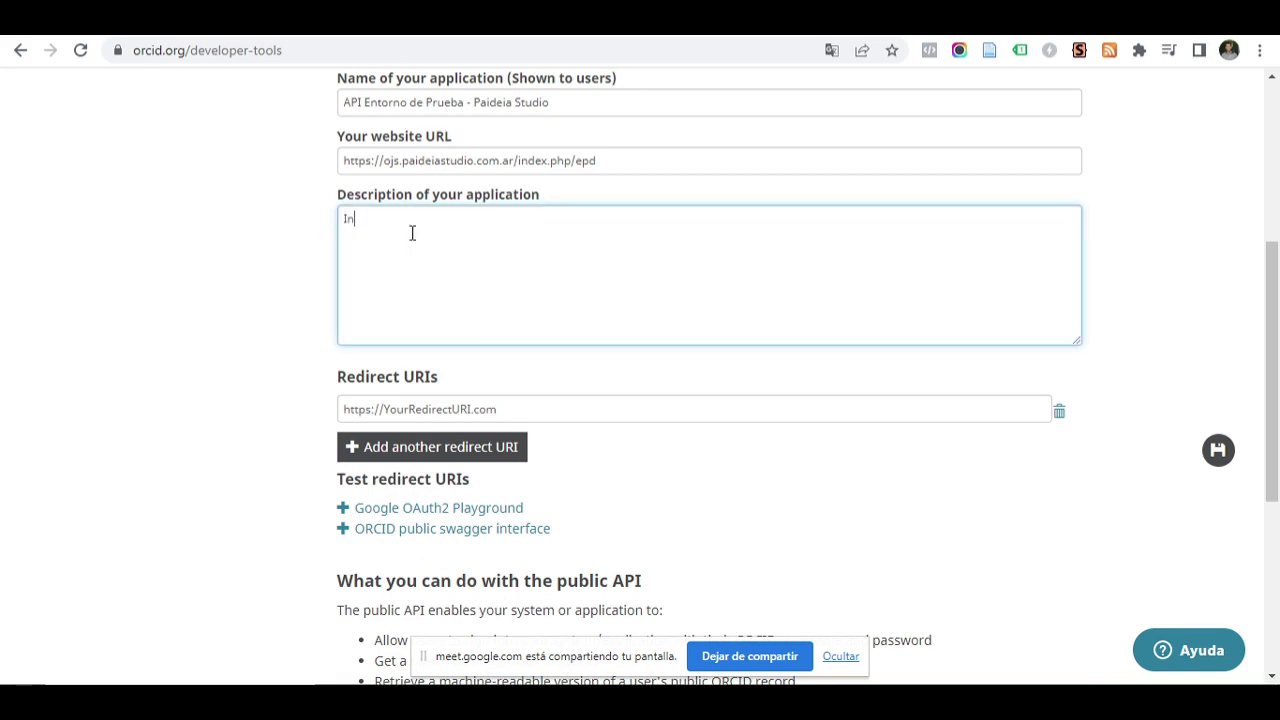
type("tegración test de API ORCID")
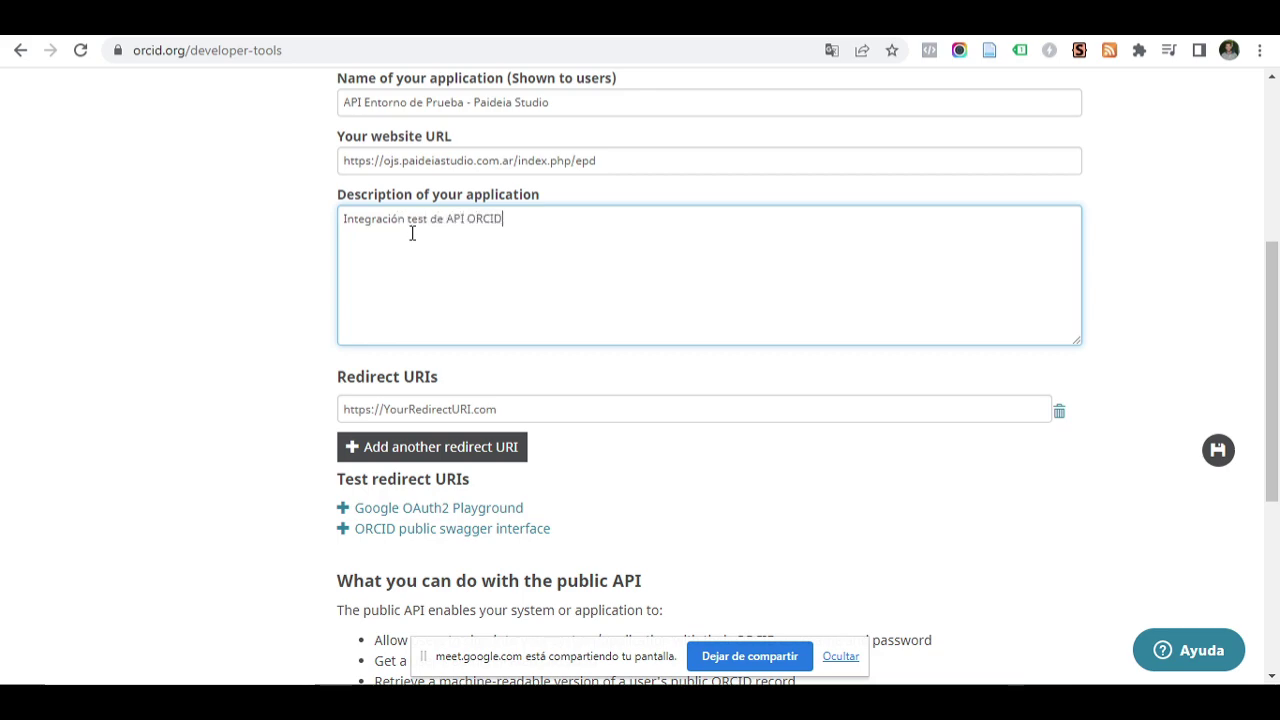
scroll(54, 180, "down", 1)
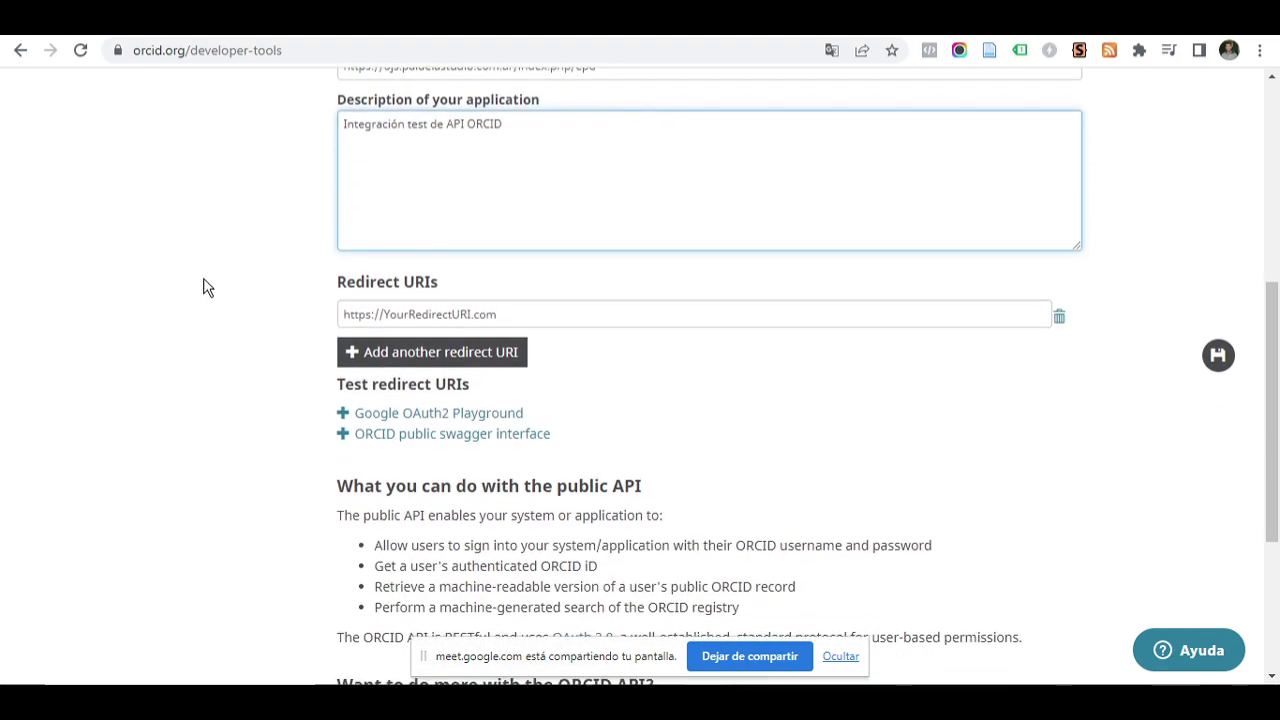
scroll(206, 286, "down", 1)
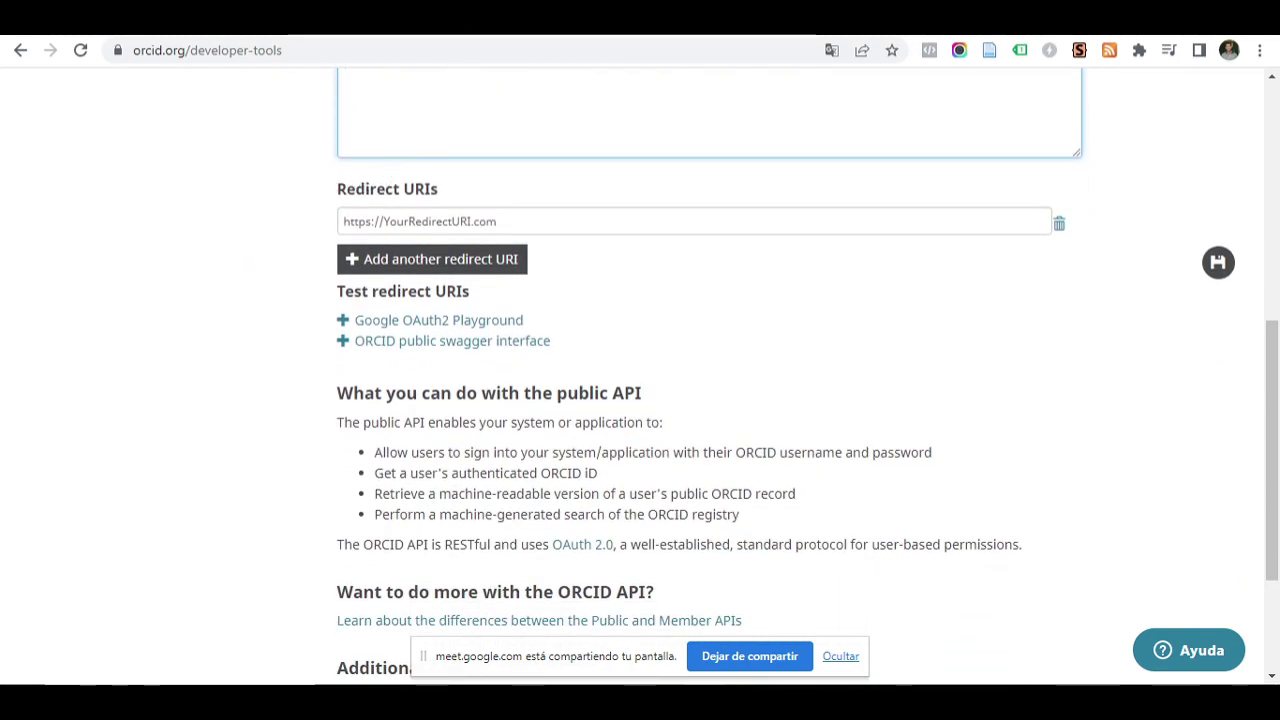
scroll(184, 280, "up", 3)
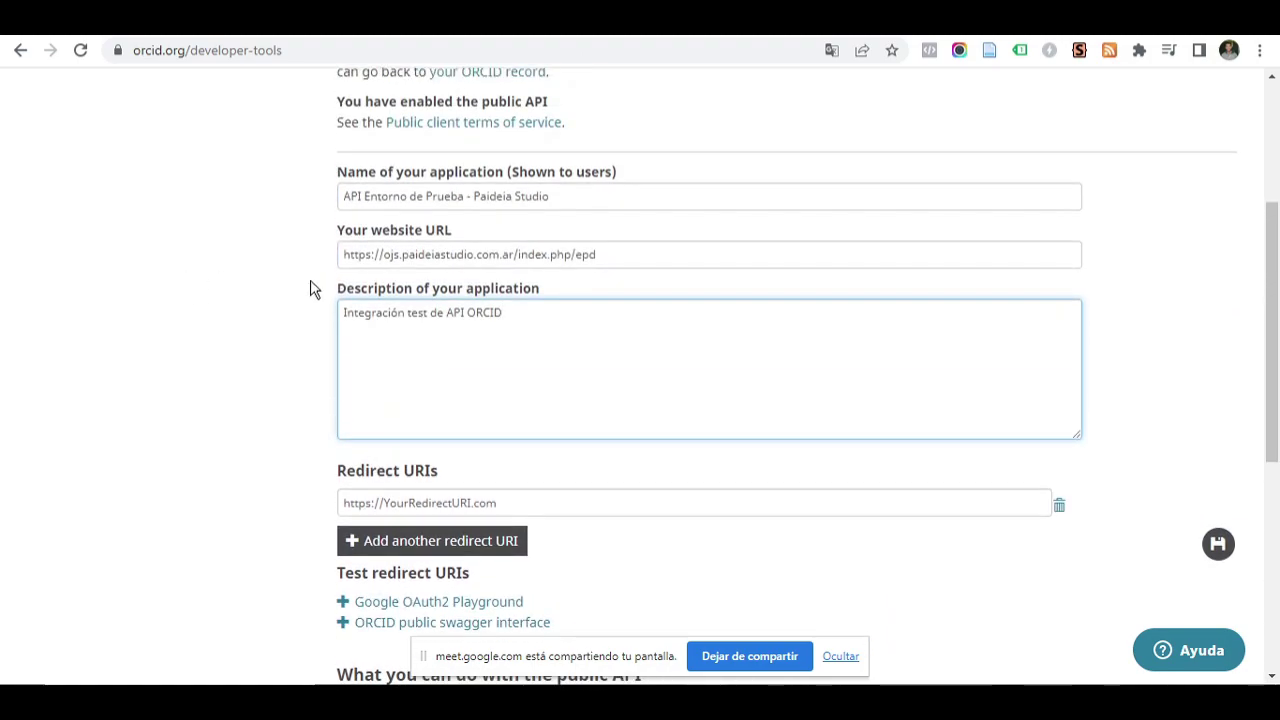
left_click(628, 255)
left_click_drag(628, 255, 342, 258)
key("ctrl+c")
scroll(343, 257, "down", 1)
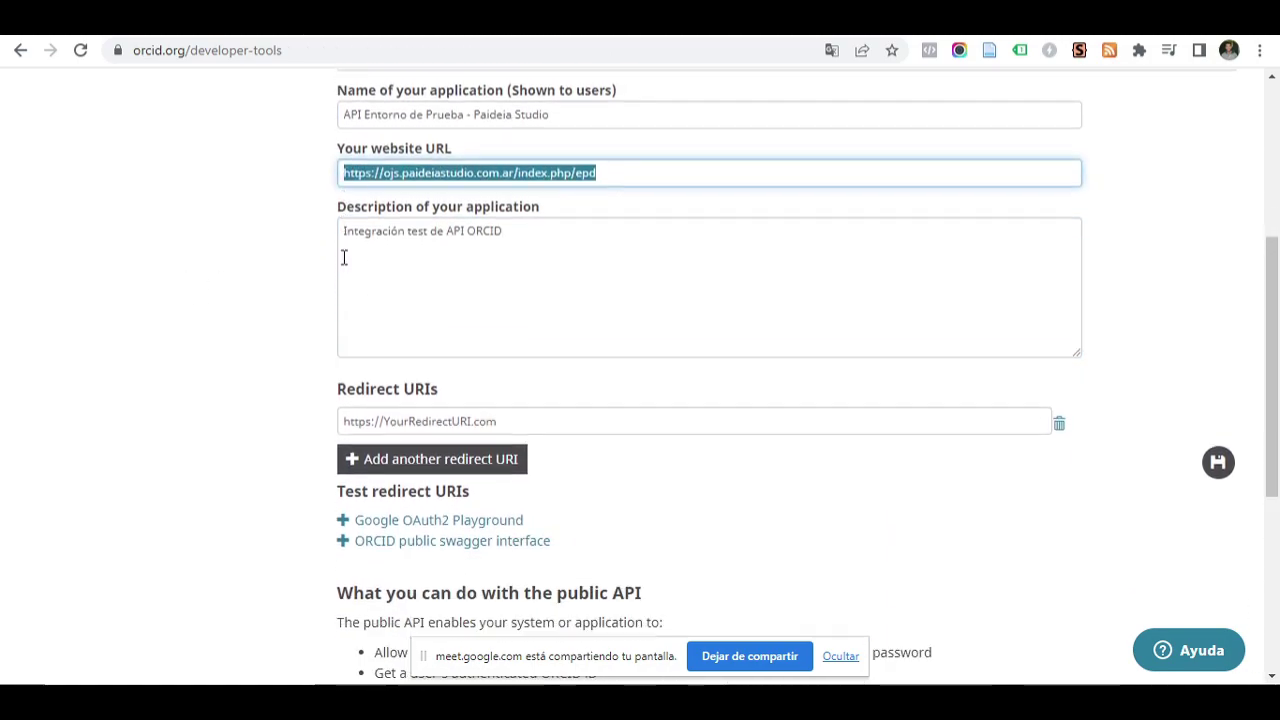
left_click(402, 410)
key("ctrl+v")
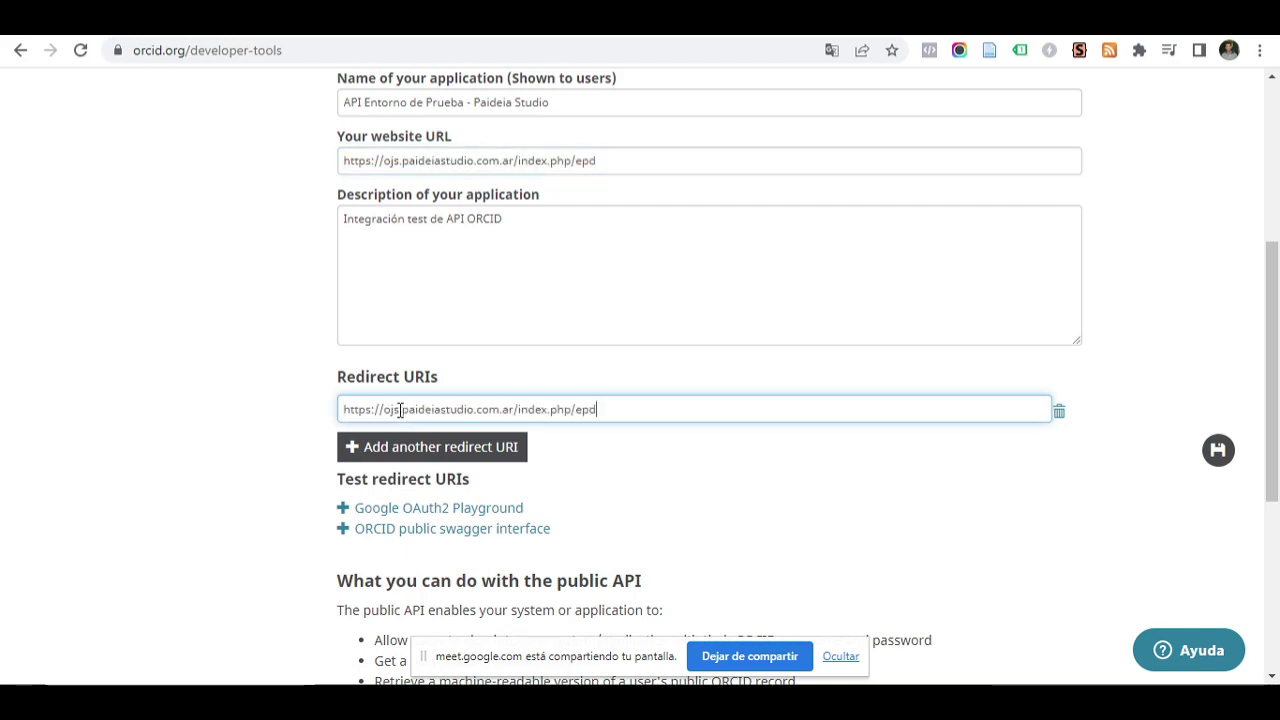
left_click(199, 392)
scroll(210, 384, "down", 1)
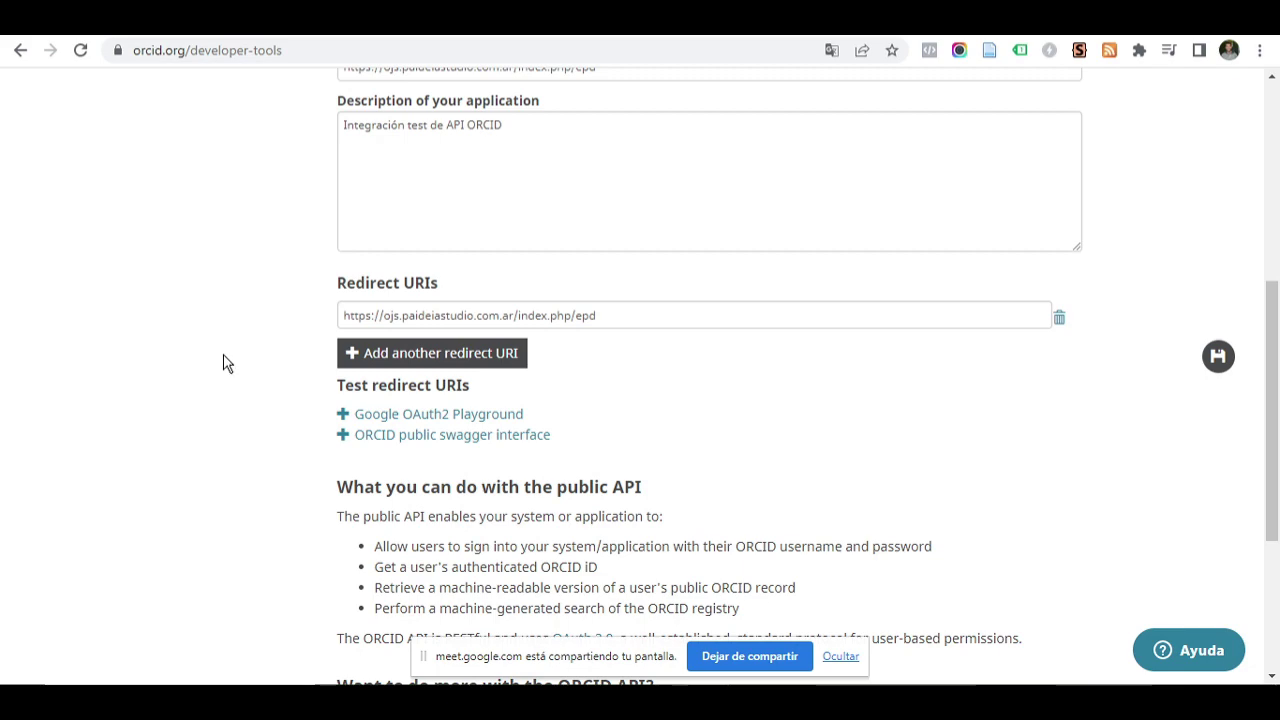
scroll(380, 380, "up", 2)
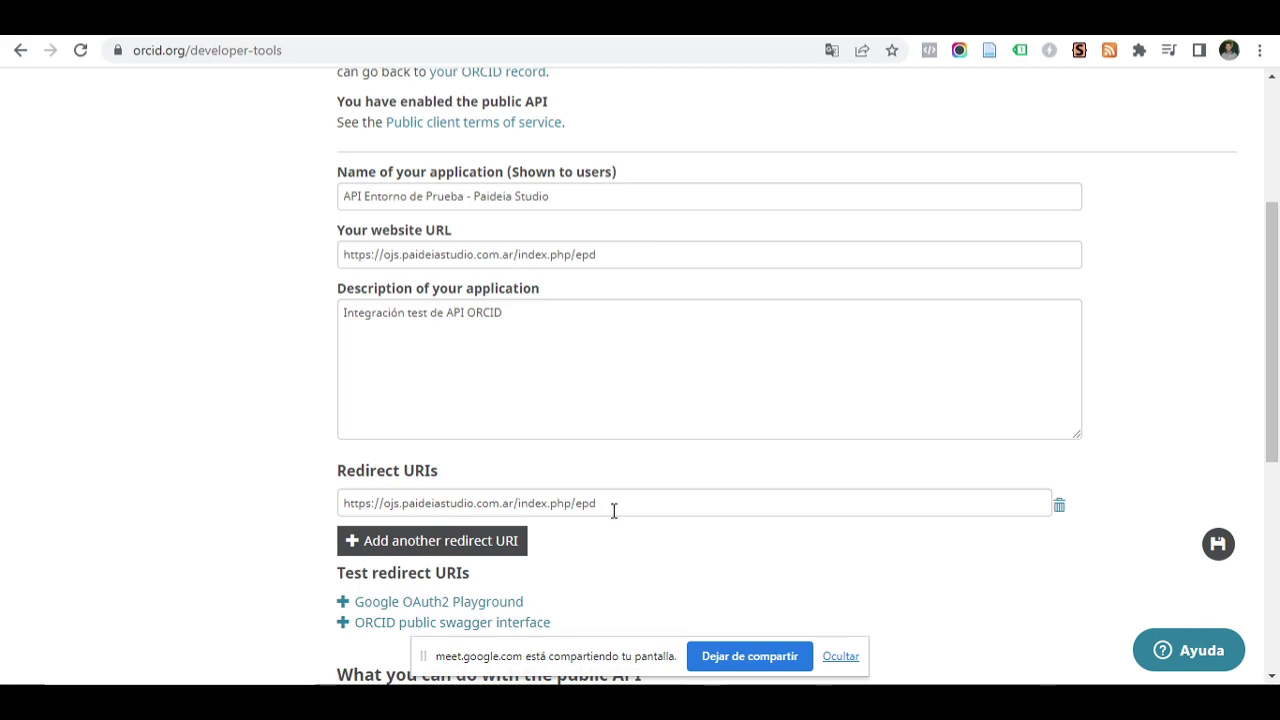
left_click_drag(612, 507, 522, 500)
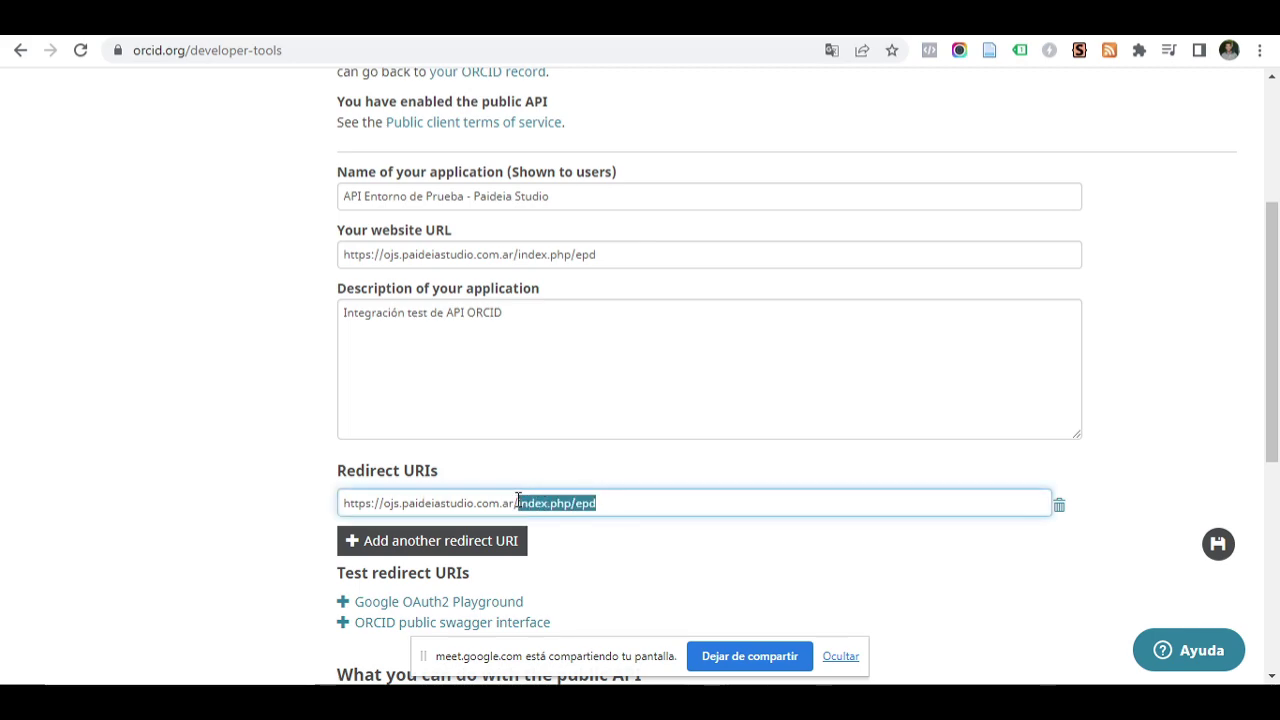
key("BackSpace")
key("BackSpace")
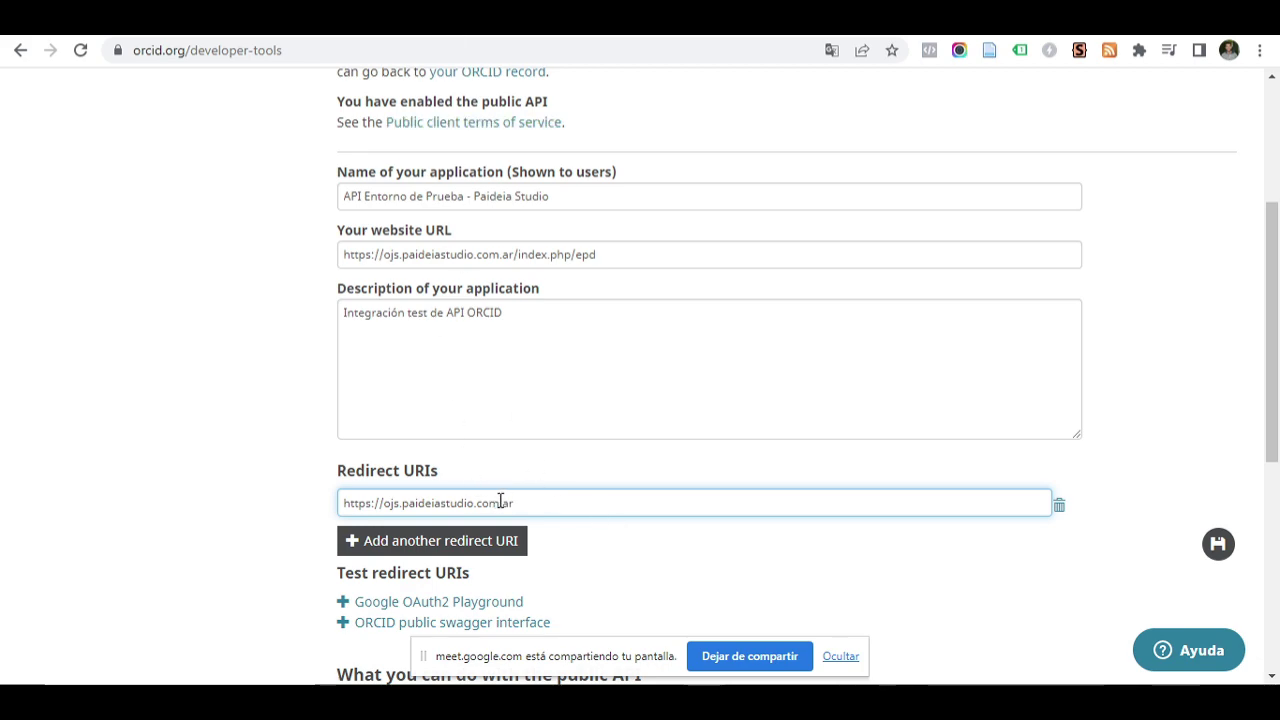
- Try the redirect URI with http instead of https, and restore the https protocol
left_click(372, 503)
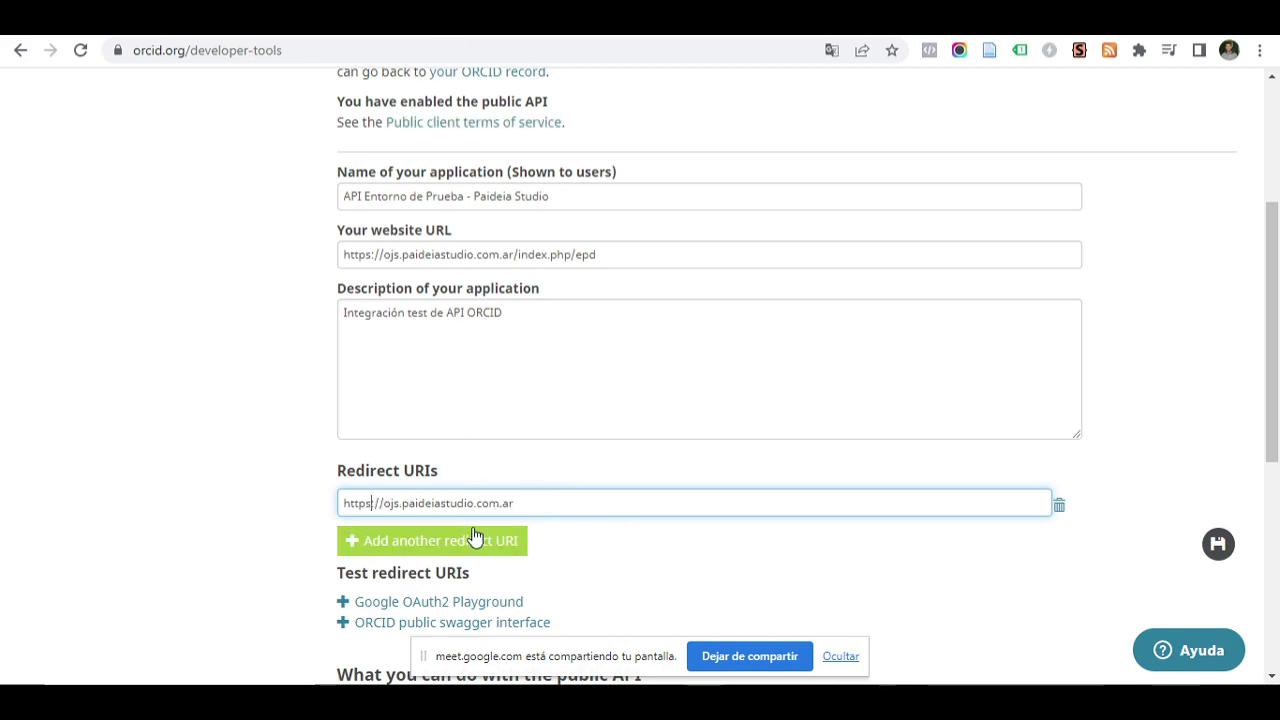
key("BackSpace")
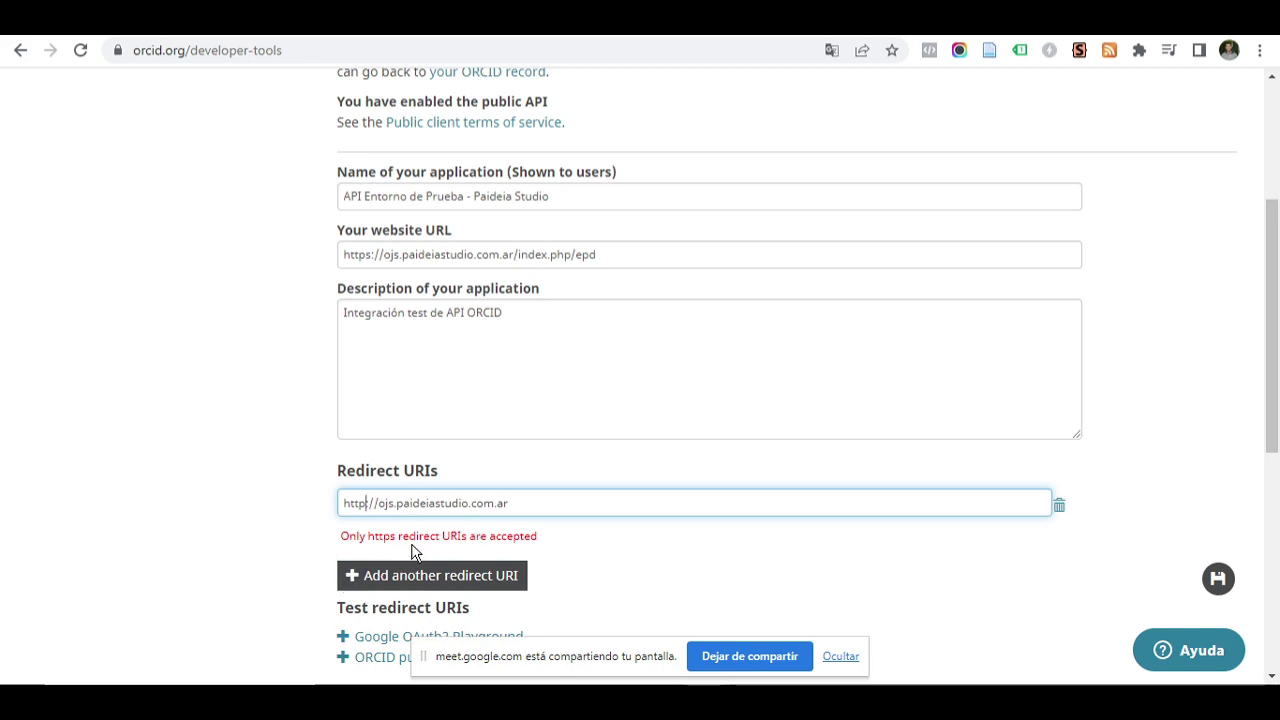
type("s")
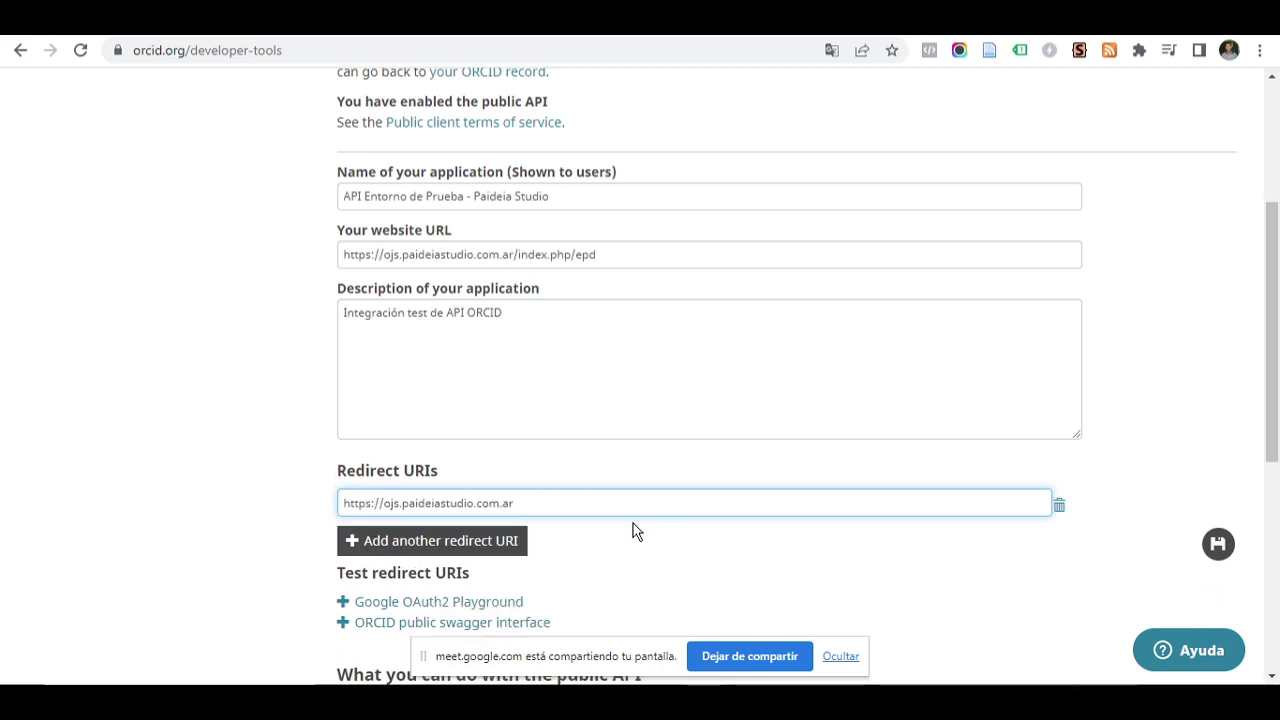
- Try adding www in front of the redirect URI's domain, and remove the prefix again
left_click(549, 510)
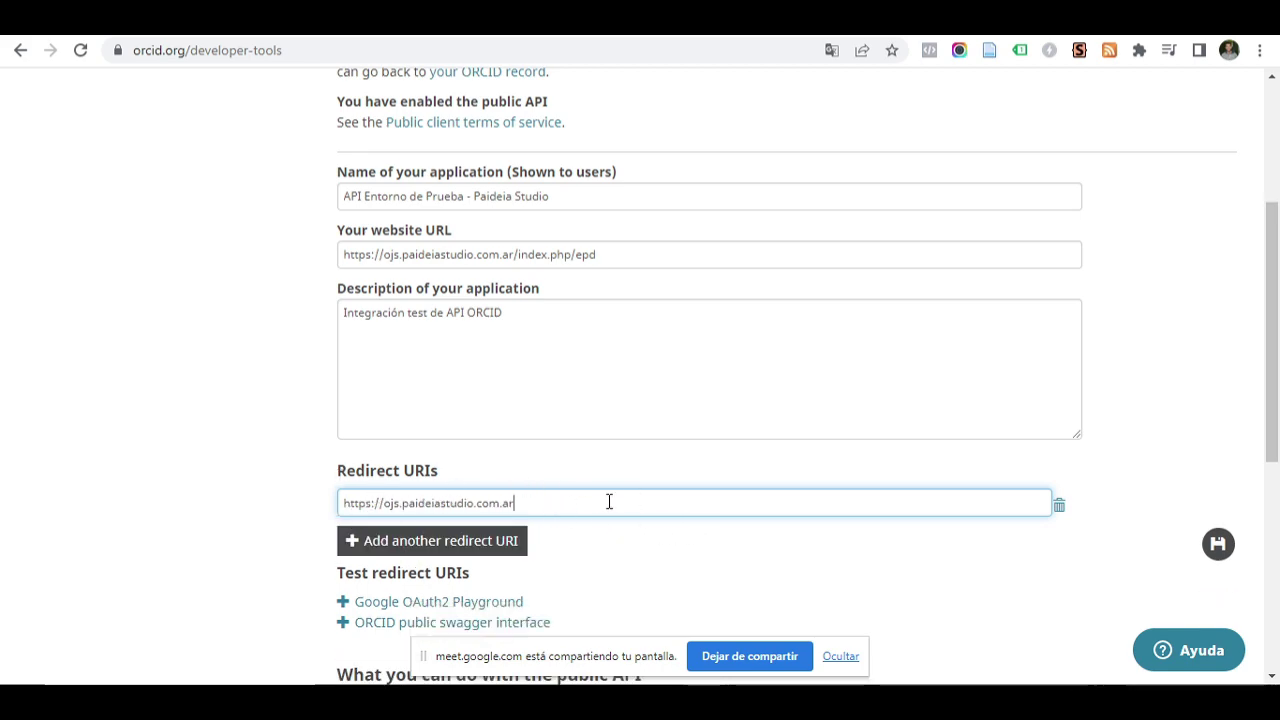
left_click(385, 505)
type("www")
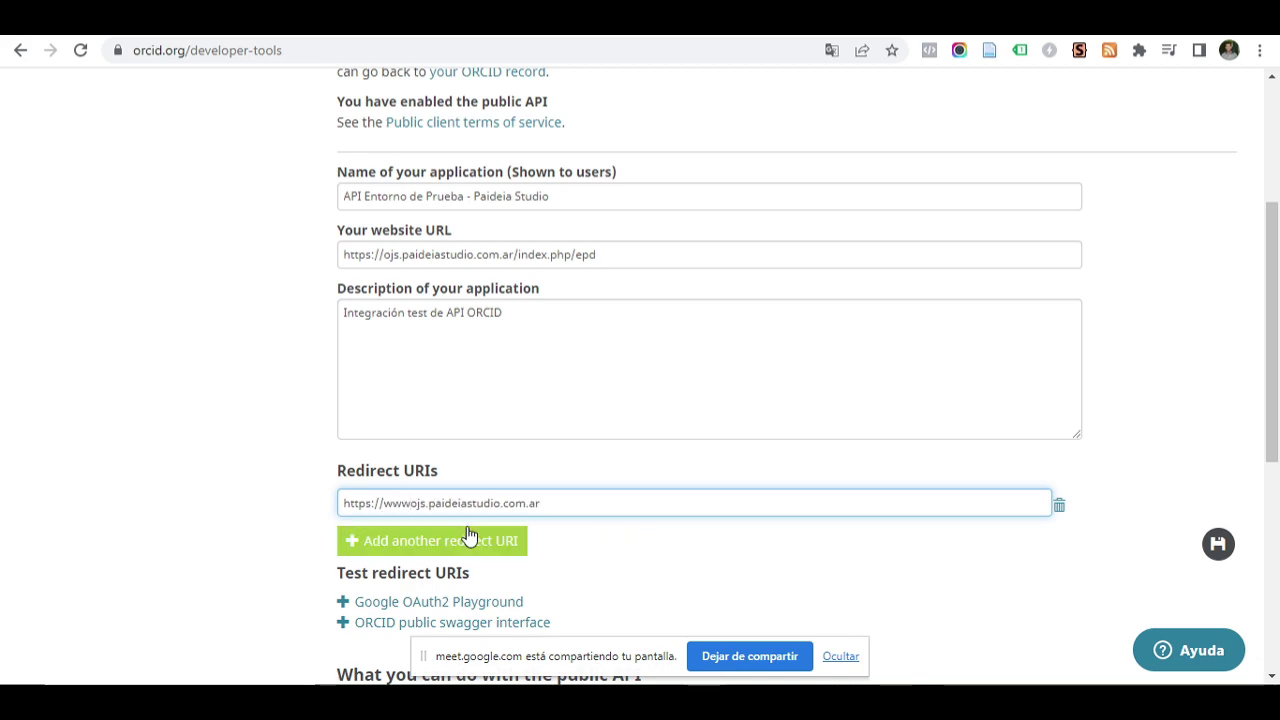
key("BackSpace")
key("BackSpace")
key("BackSpace")
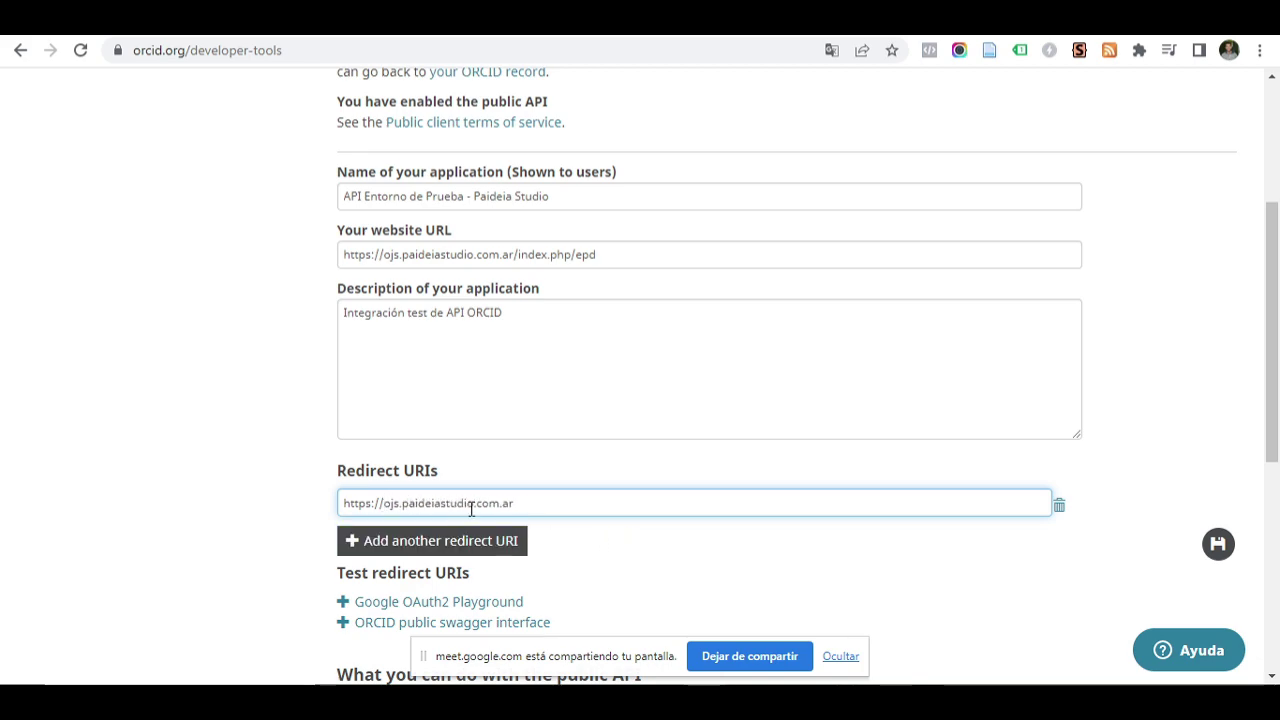
scroll(314, 455, "up", 3)
scroll(597, 357, "down", 1)
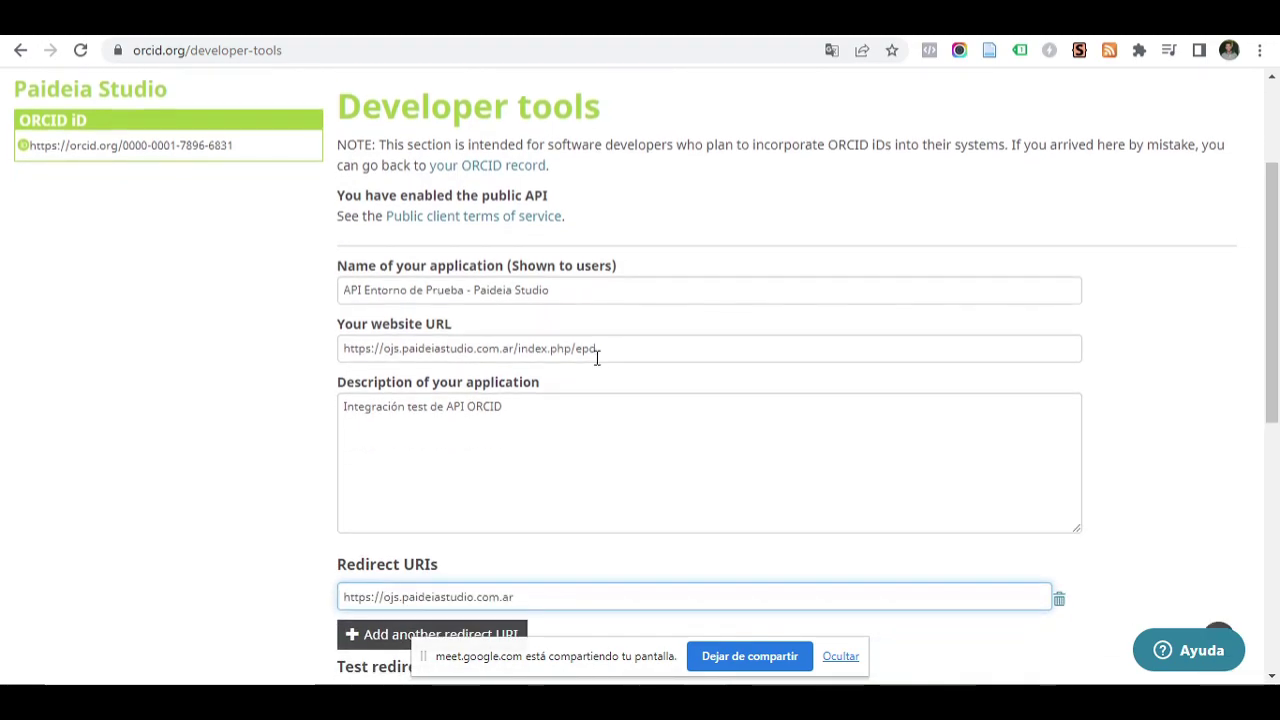
left_click(620, 346)
left_click_drag(620, 346, 330, 353)
key("ctrl+c")
scroll(337, 343, "down", 3)
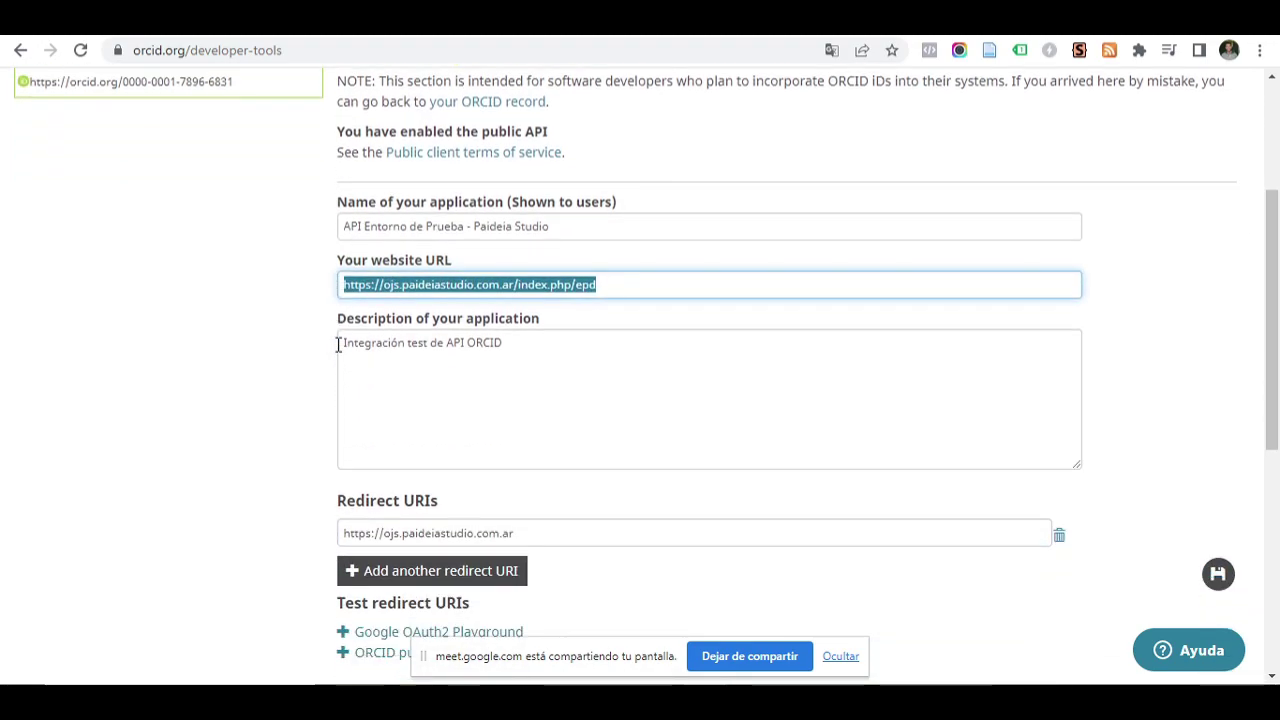
left_click_drag(569, 317, 342, 315)
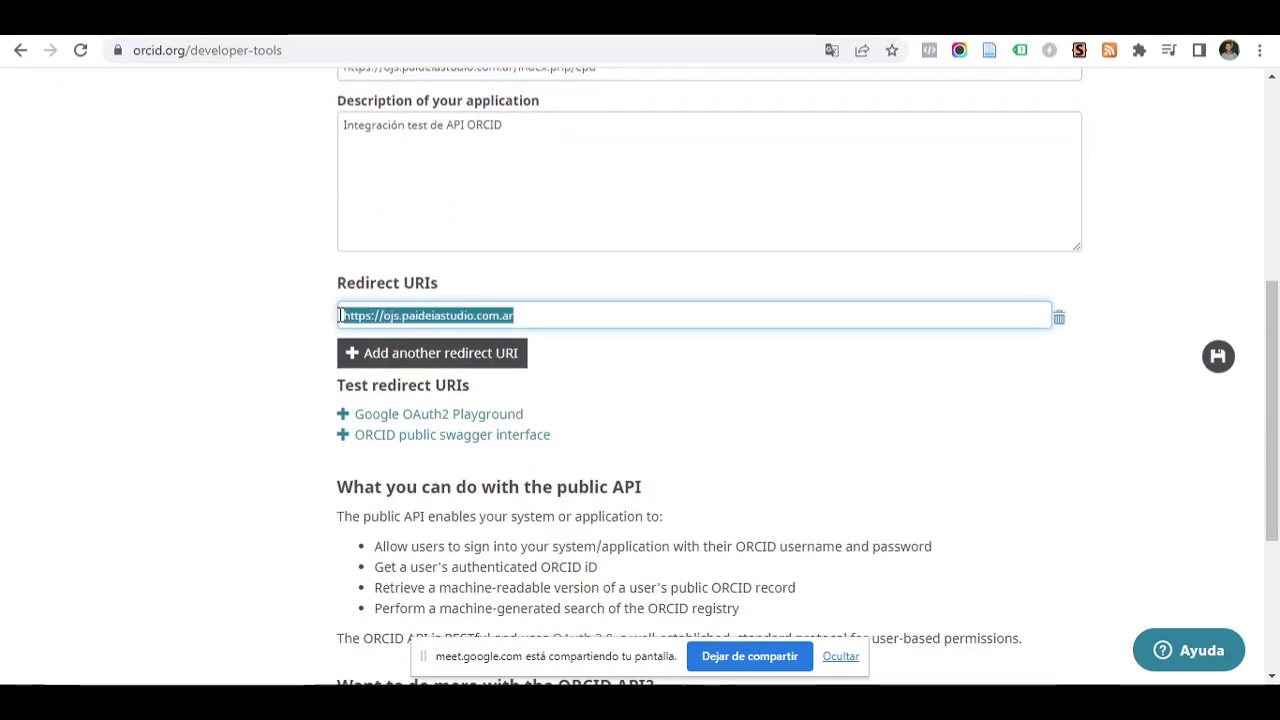
key("BackSpace")
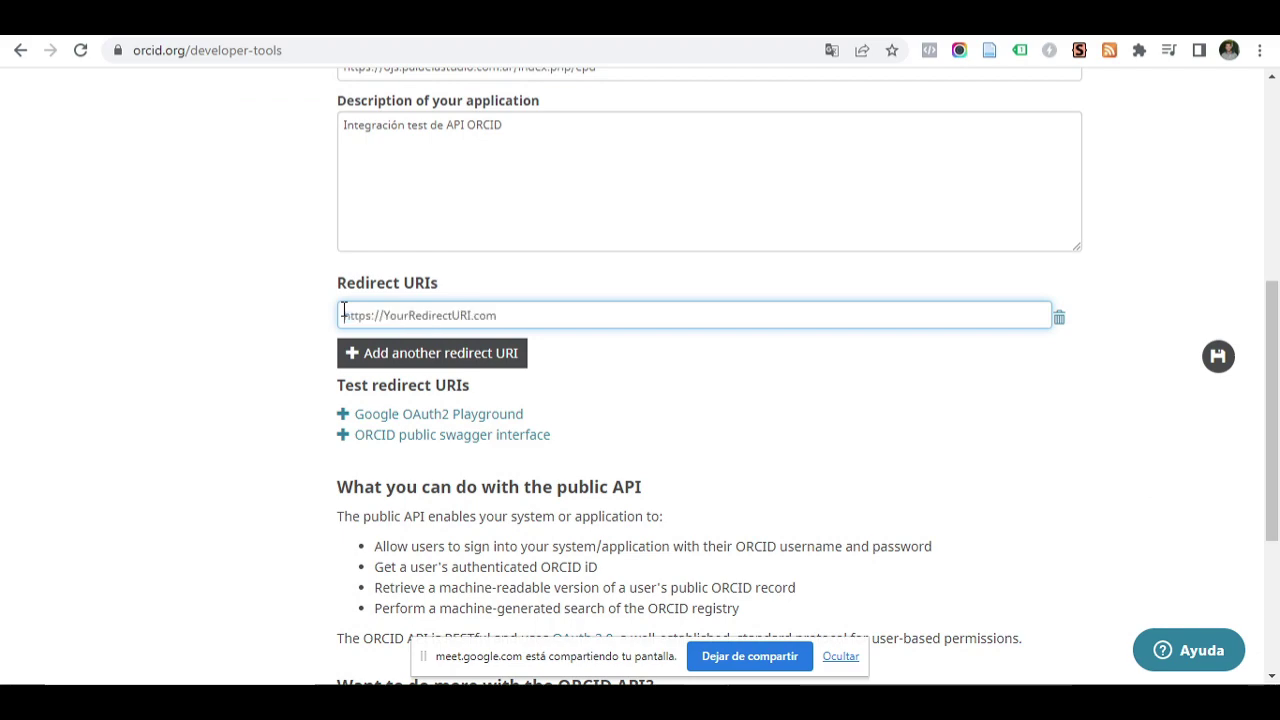
key("ctrl+v")
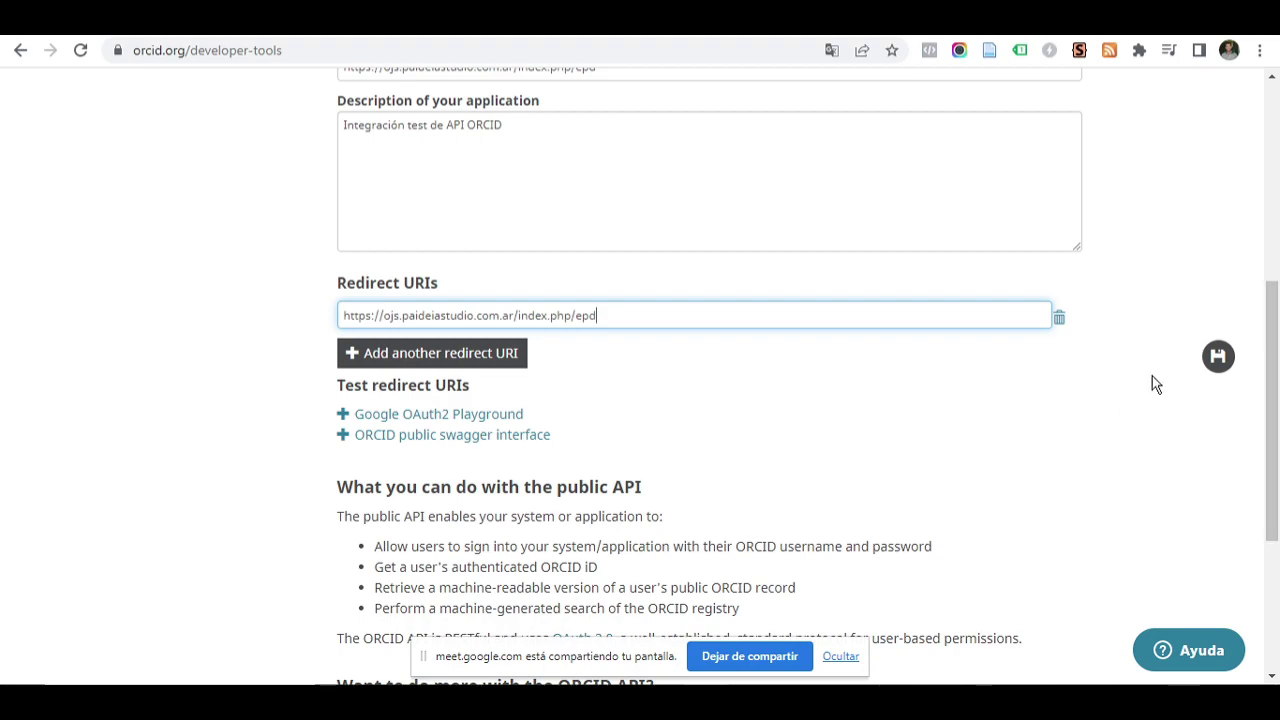
left_click(1218, 362)
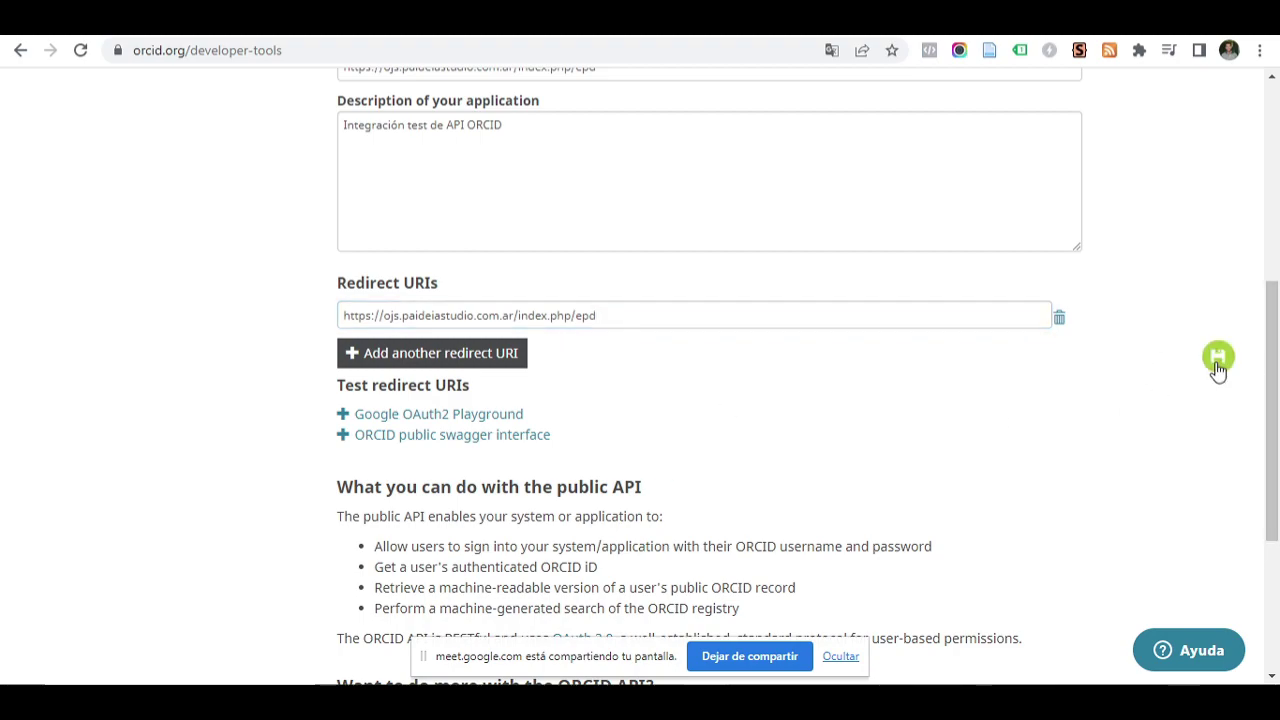
scroll(1190, 350, "down", 2)
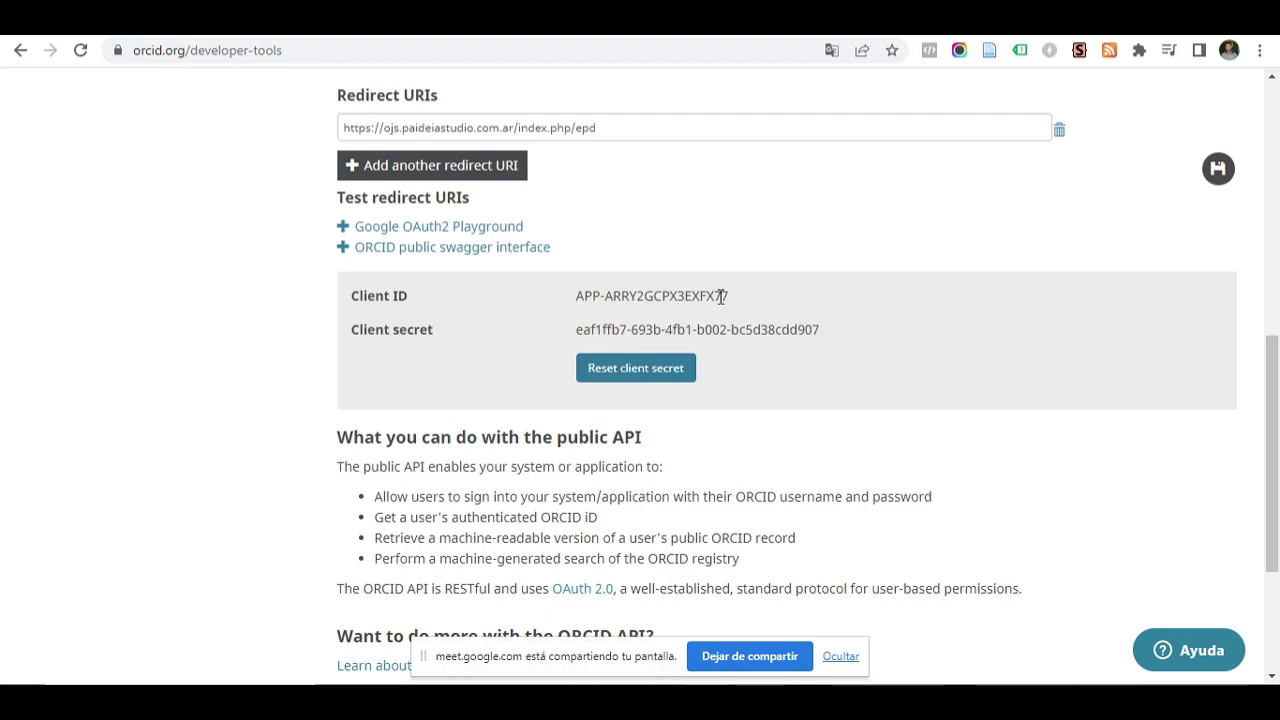
- Copy the generated Client ID from the ORCID developer tools into the "Id. del cliente" field of the OJS ORCID profile module
key("alt+Tab")
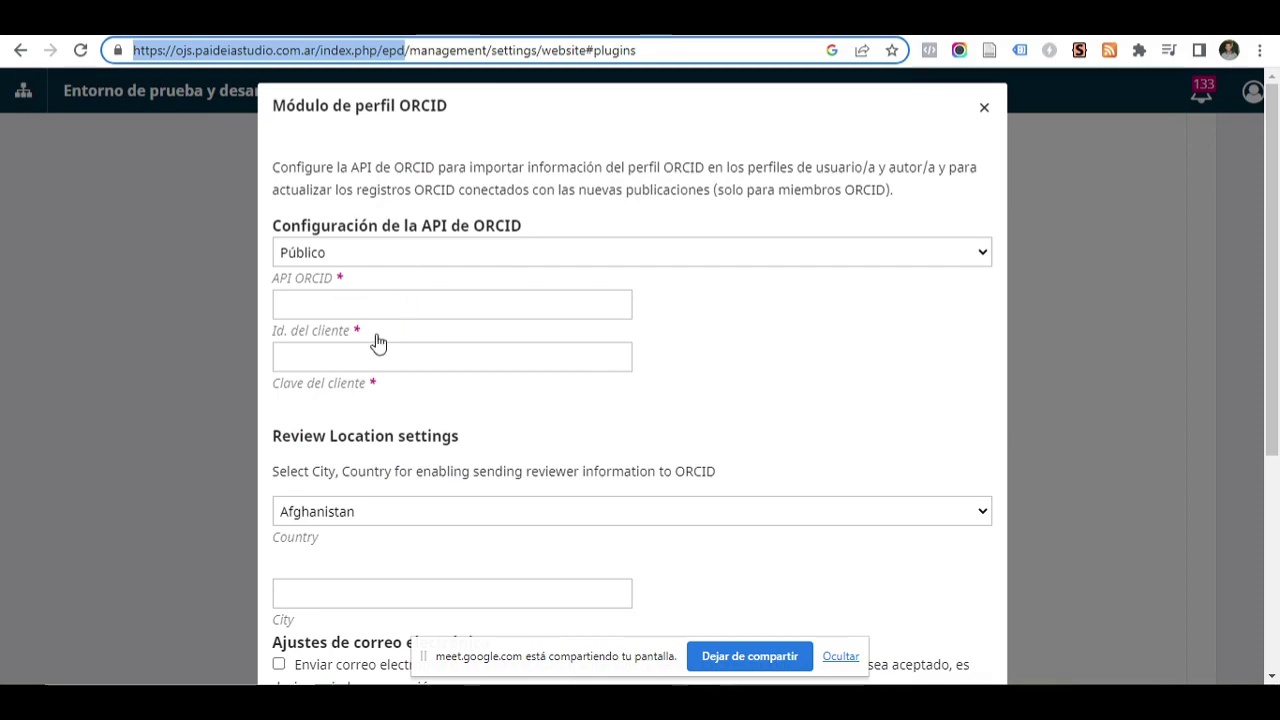
key("alt+Tab")
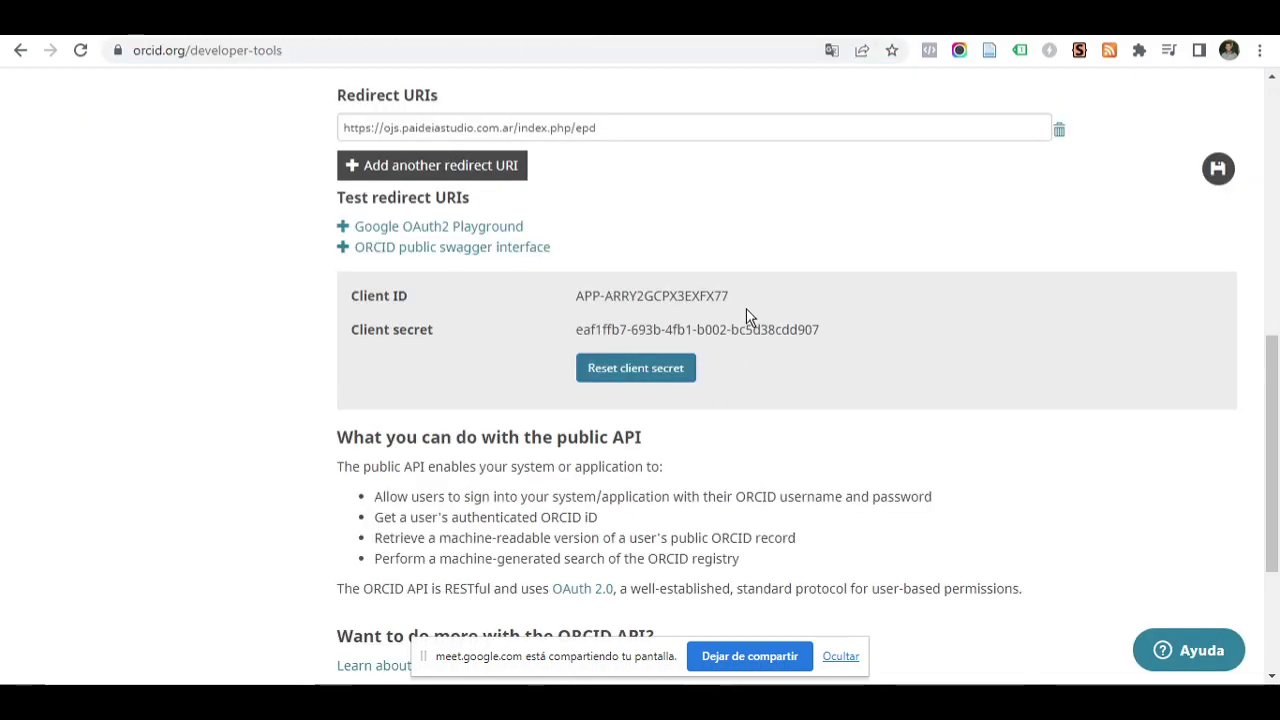
left_click_drag(742, 298, 577, 297)
key("ctrl+c")
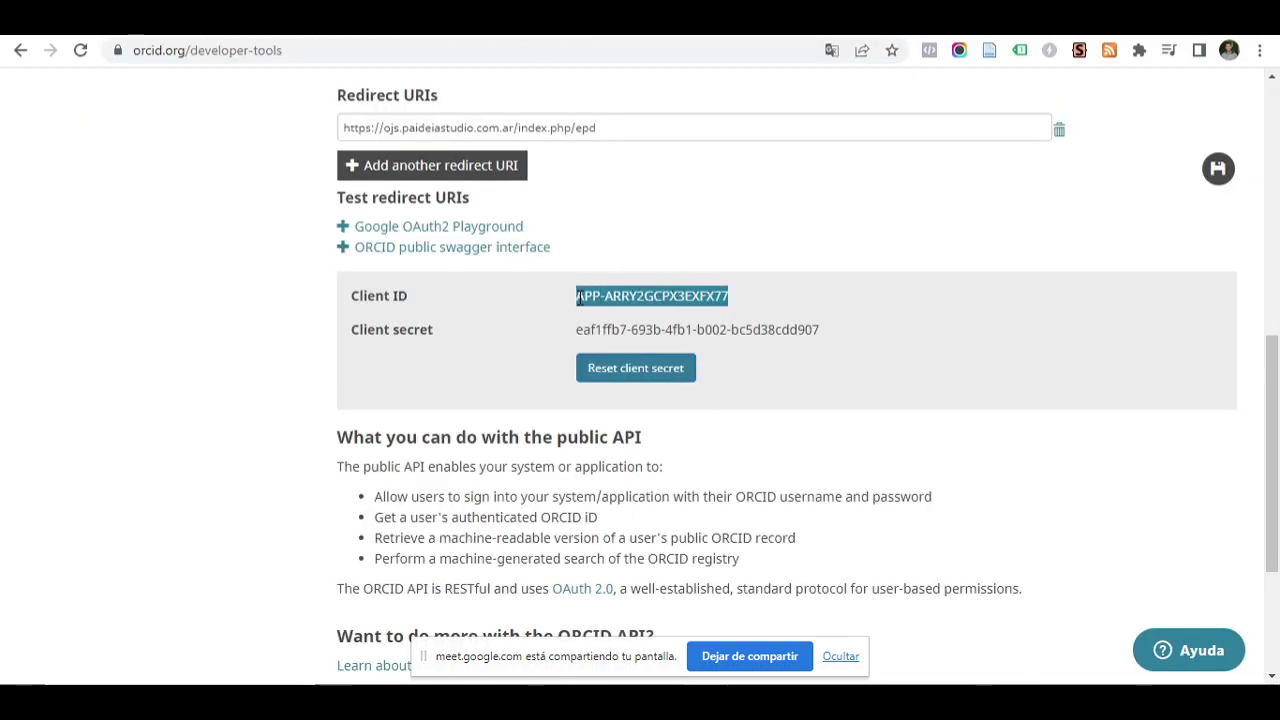
key("alt+Tab")
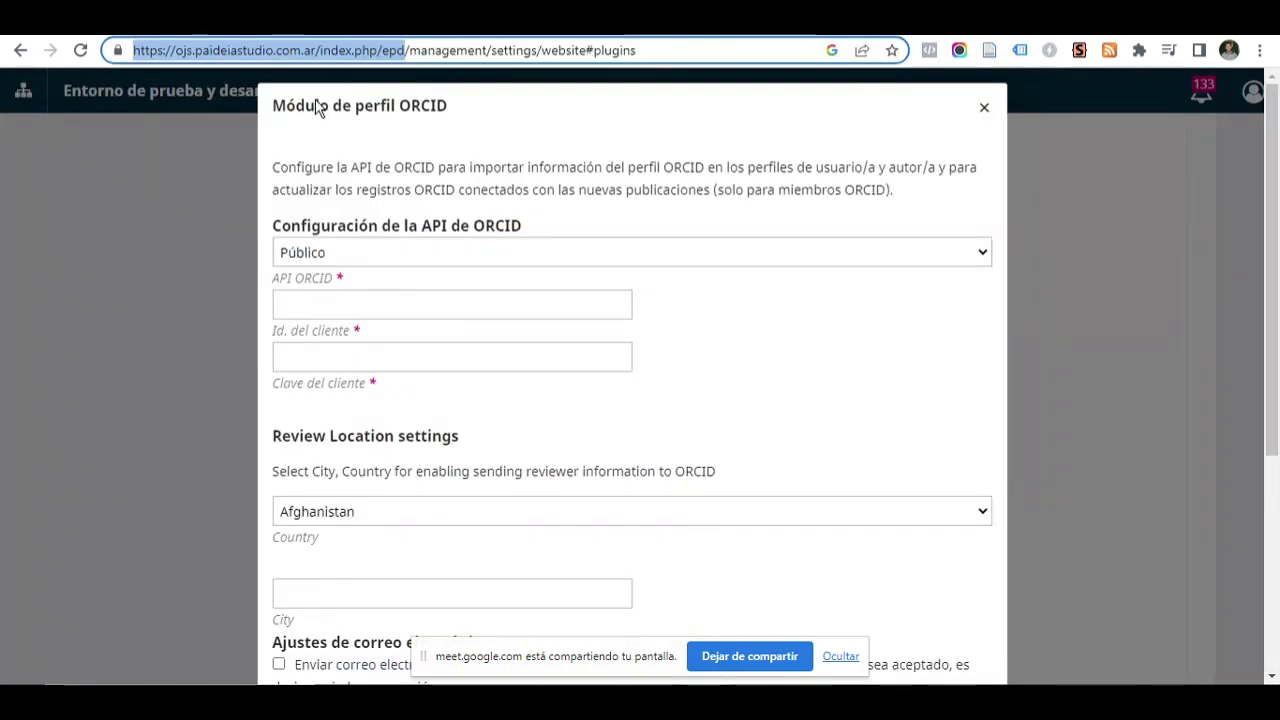
left_click(334, 302)
key("ctrl+v")
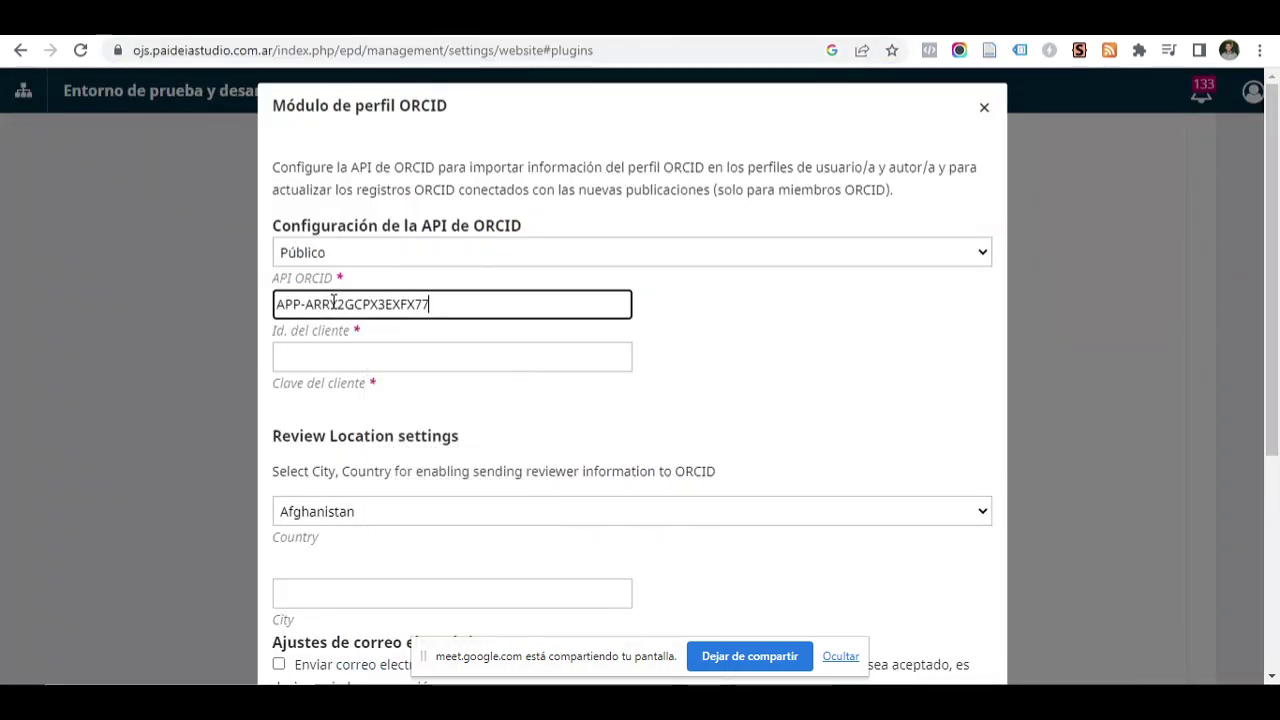
- Copy the client secret from the ORCID developer tools into the OJS module's "Clave del cliente" field
key("alt+Tab")
left_click_drag(824, 331, 578, 333)
key("ctrl+c")
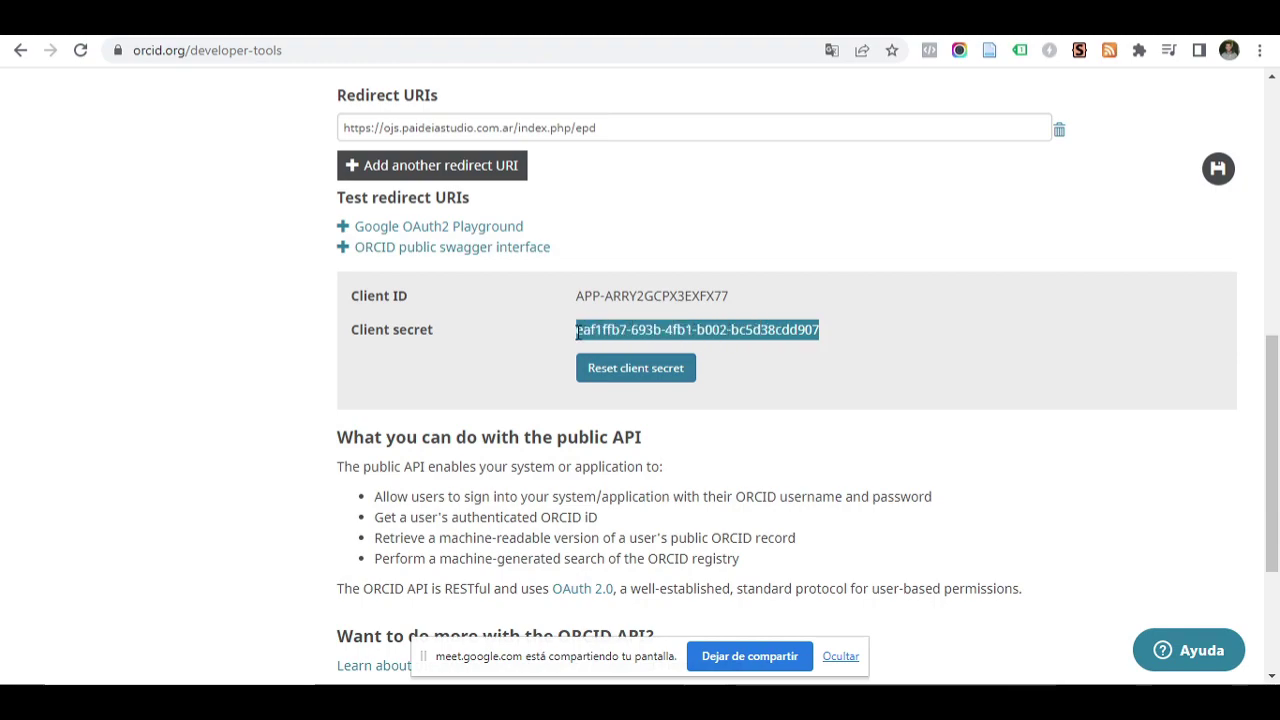
key("alt+Tab")
left_click(362, 352)
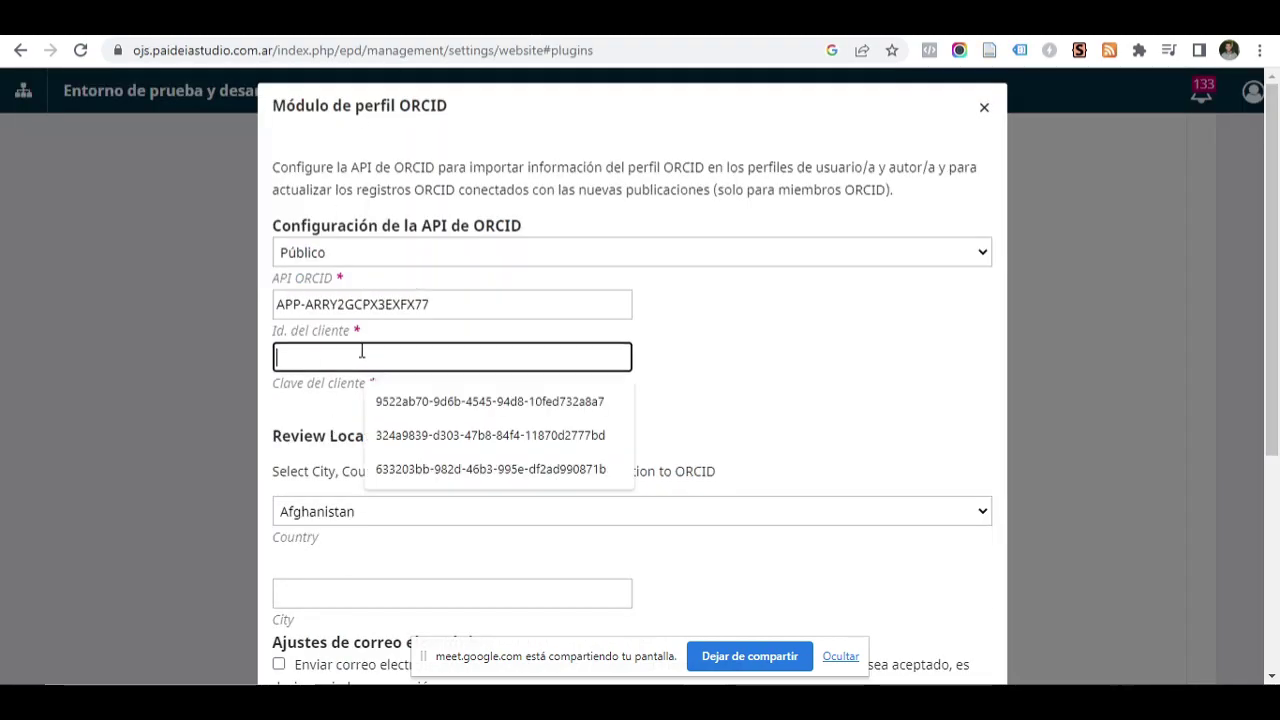
key("ctrl+v")
left_click(752, 357)
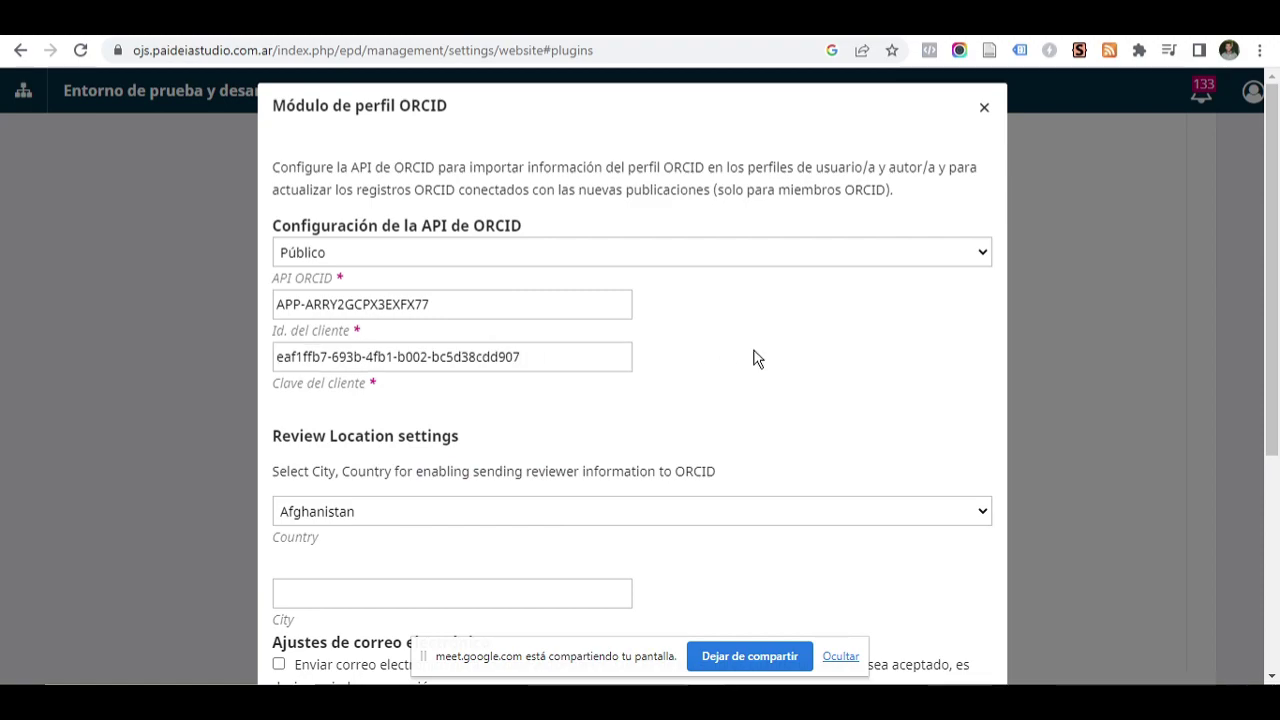
- Set the review location to country Argentina and city Córdoba
scroll(757, 359, "down", 2)
left_click(836, 328)
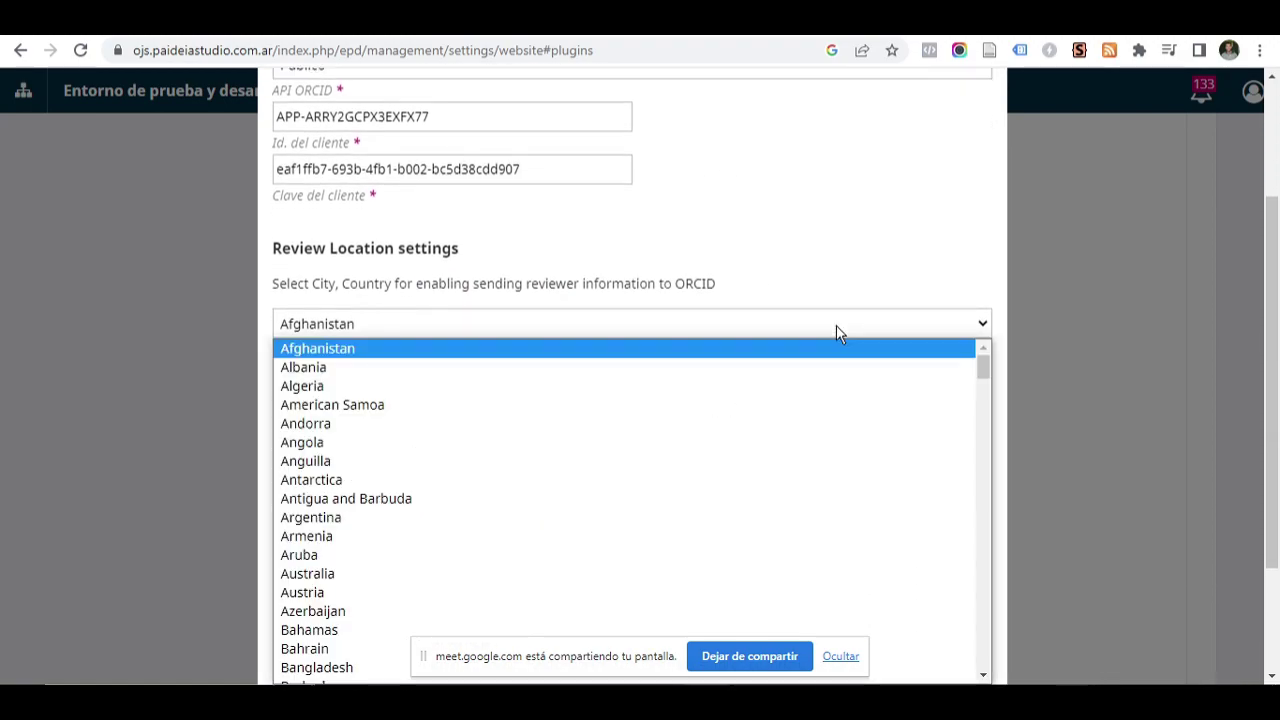
left_click(483, 521)
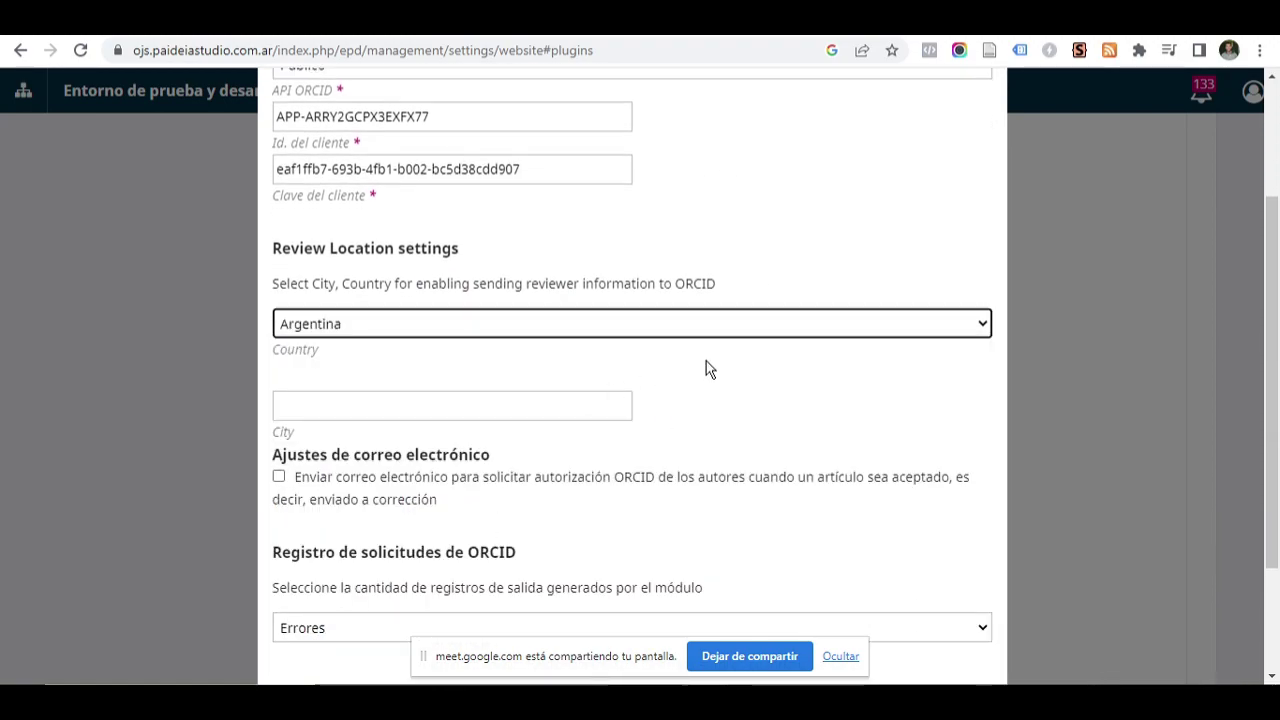
scroll(806, 390, "down", 1)
left_click(487, 314)
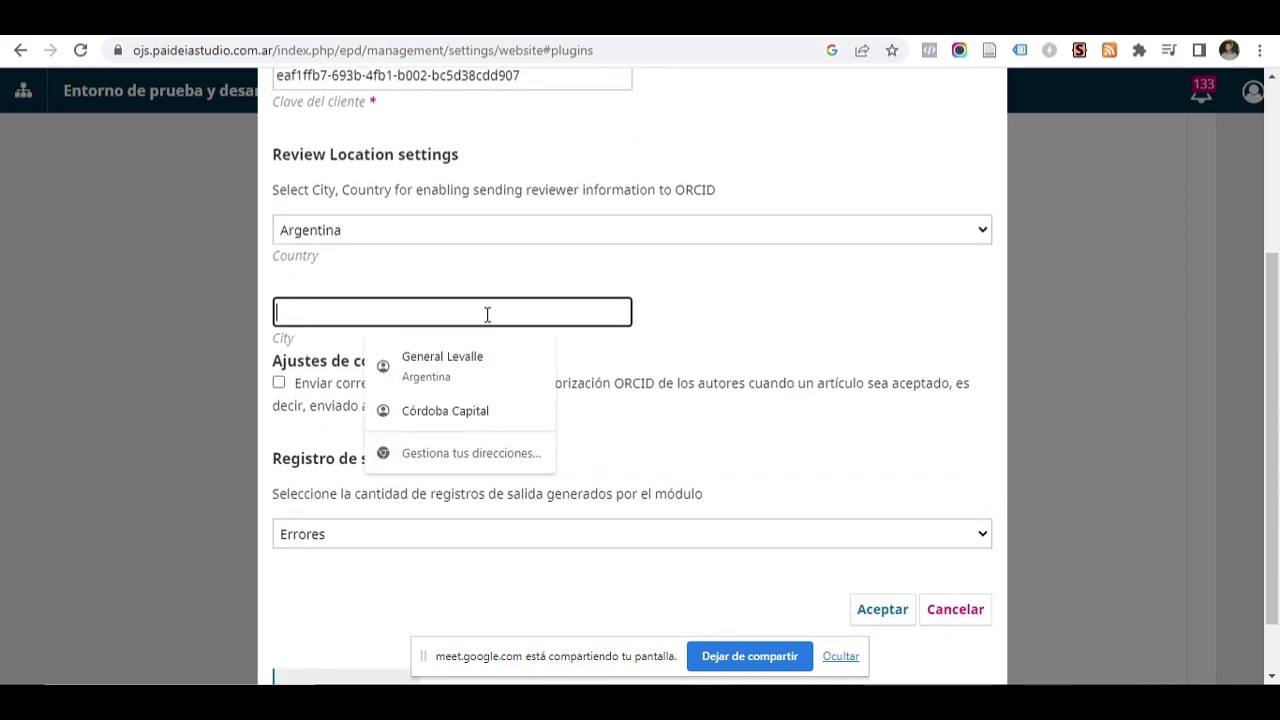
type("Córdoba")
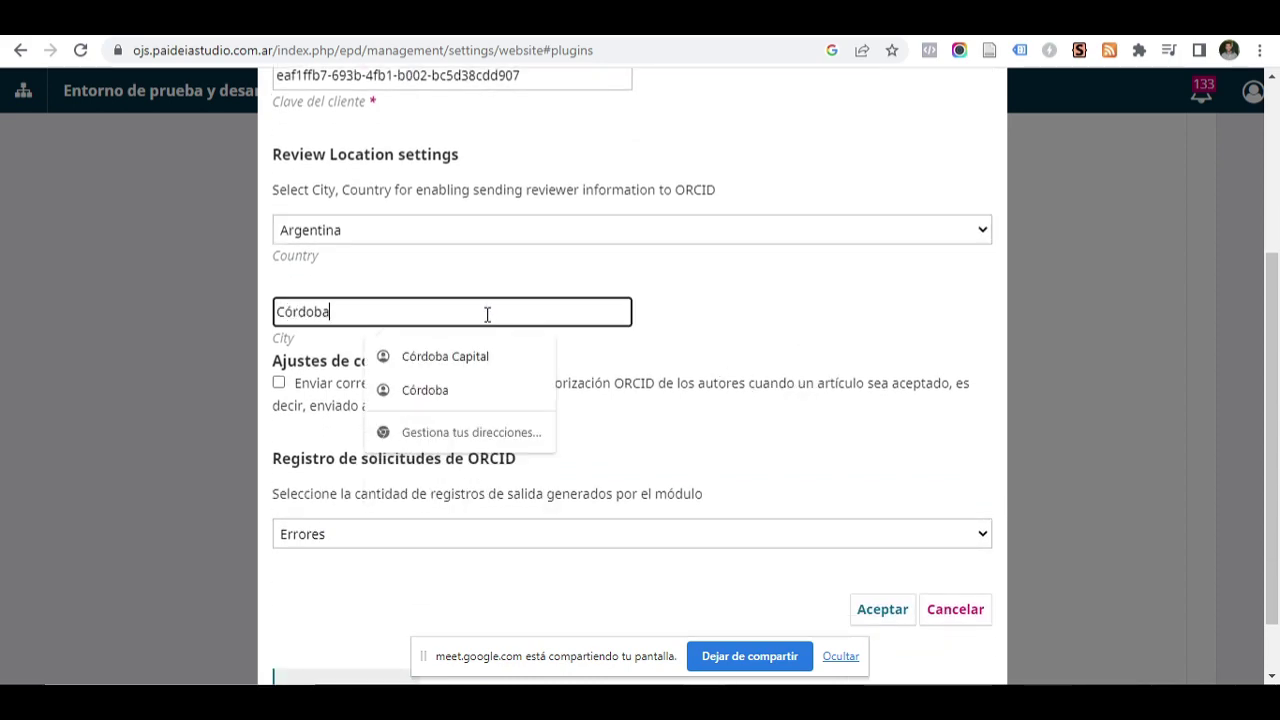
- Enable the e-mail requesting authors' ORCID authorization when an article is accepted, and choose Errores for the ORCID request log
left_click(759, 360)
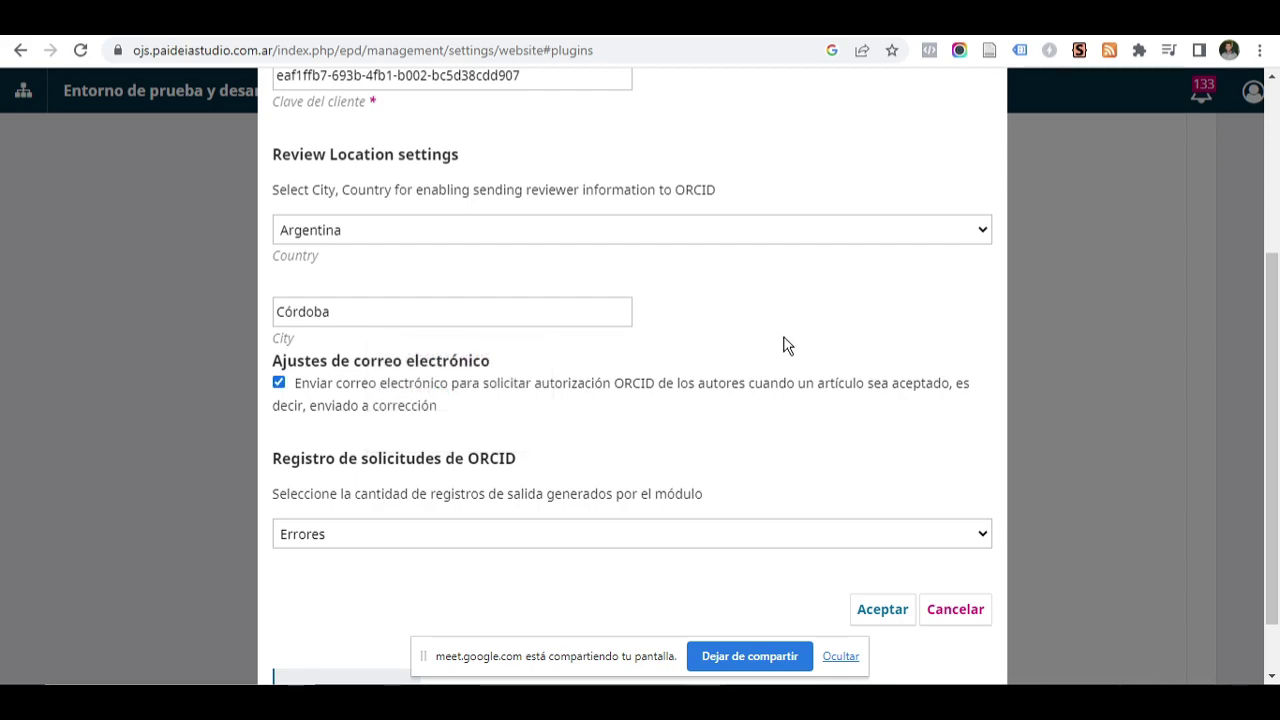
scroll(820, 297, "down", 1)
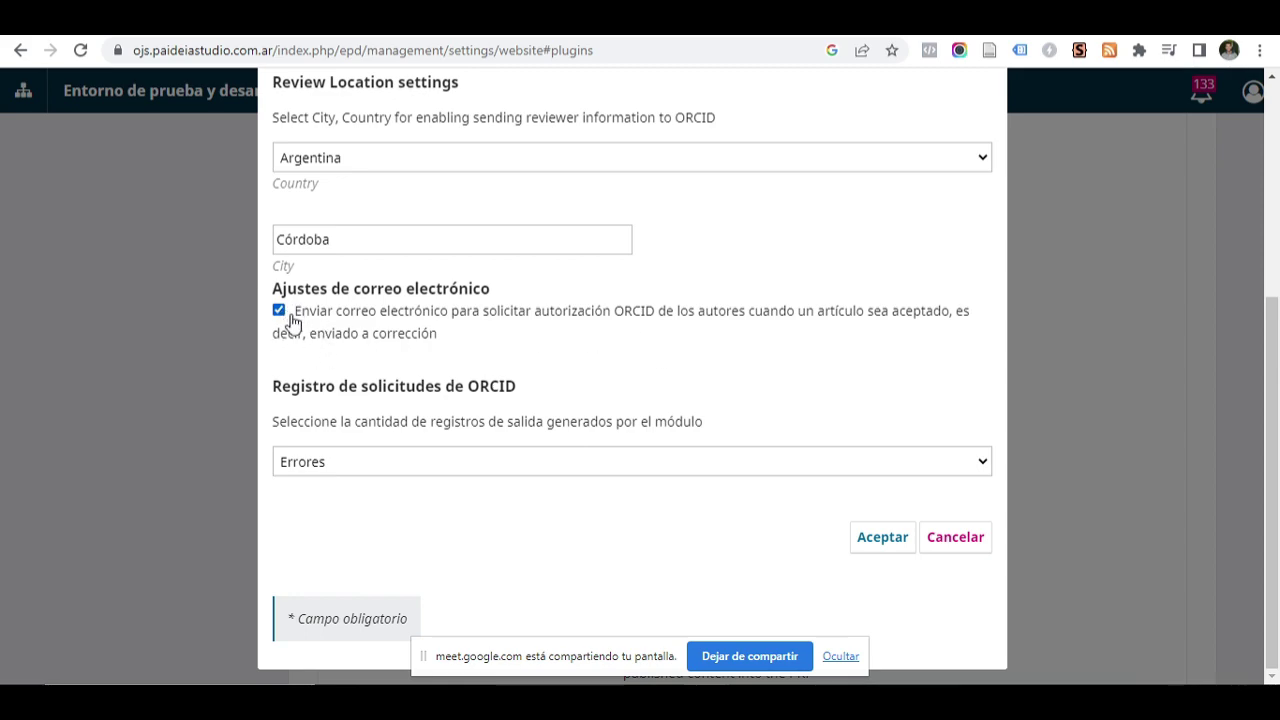
left_click(914, 462)
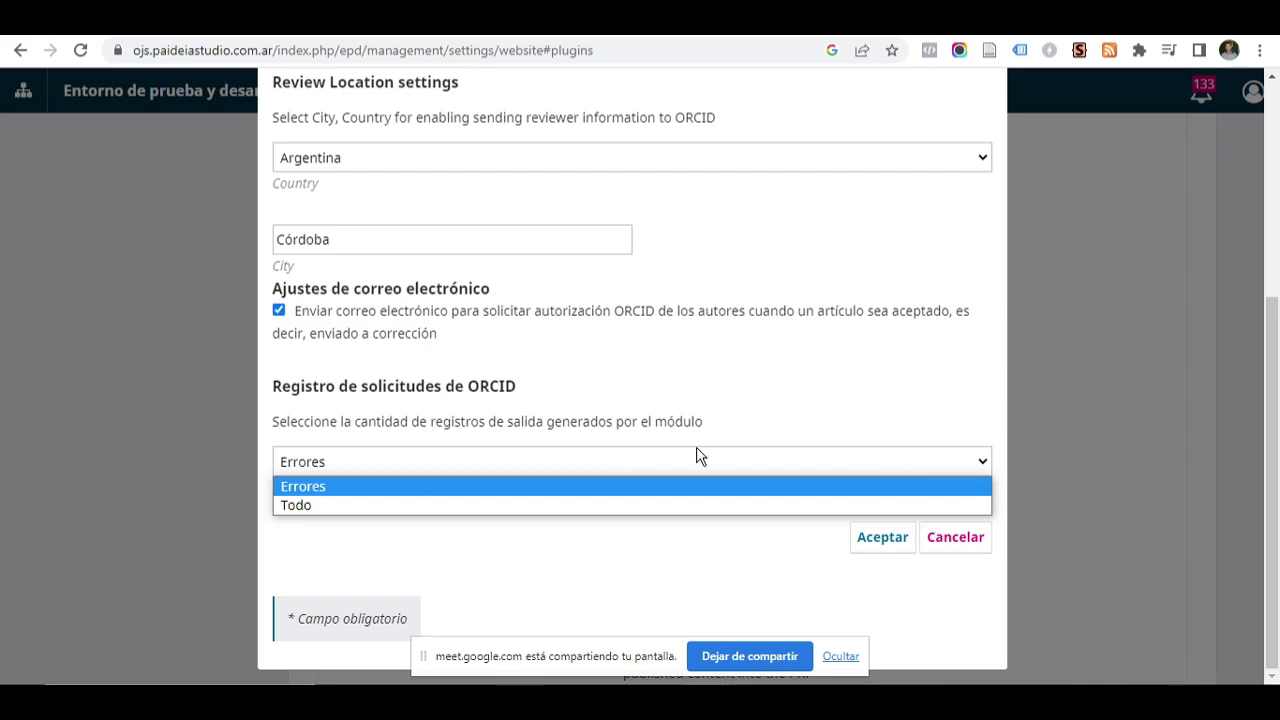
left_click(515, 486)
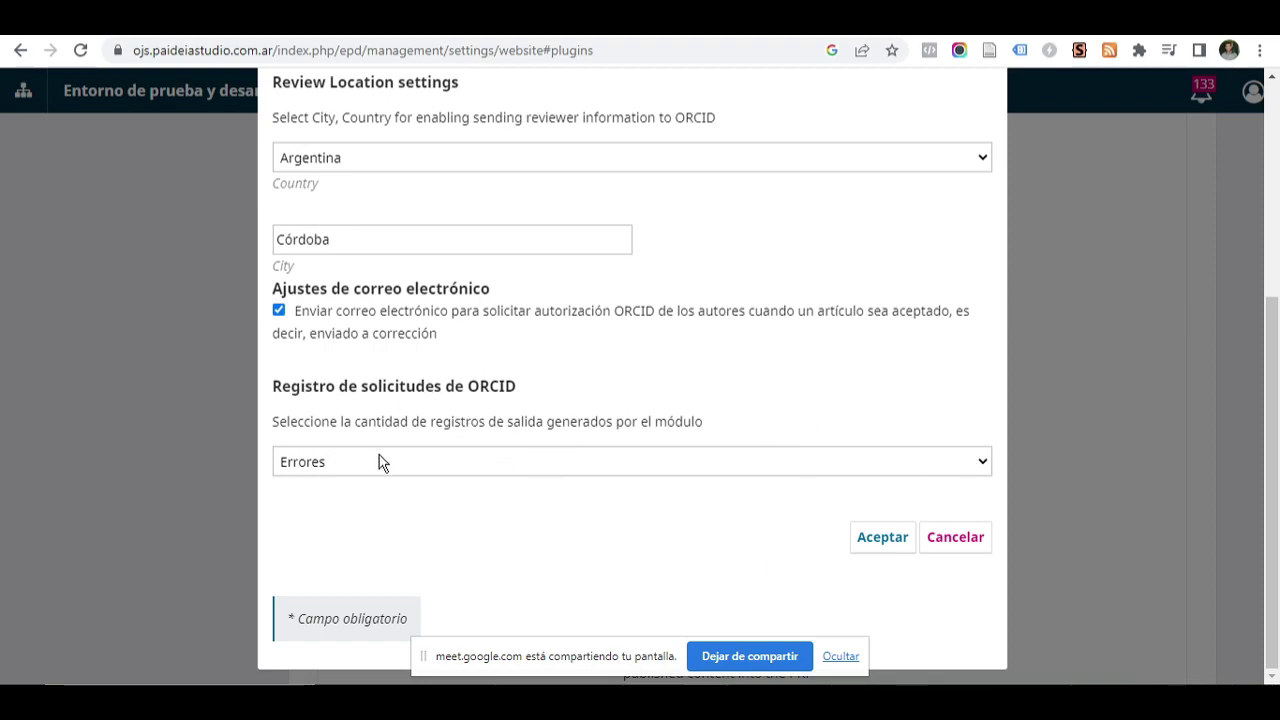
- Review the completed ORCID profile module settings and save them
scroll(698, 521, "up", 1)
scroll(698, 521, "up", 3)
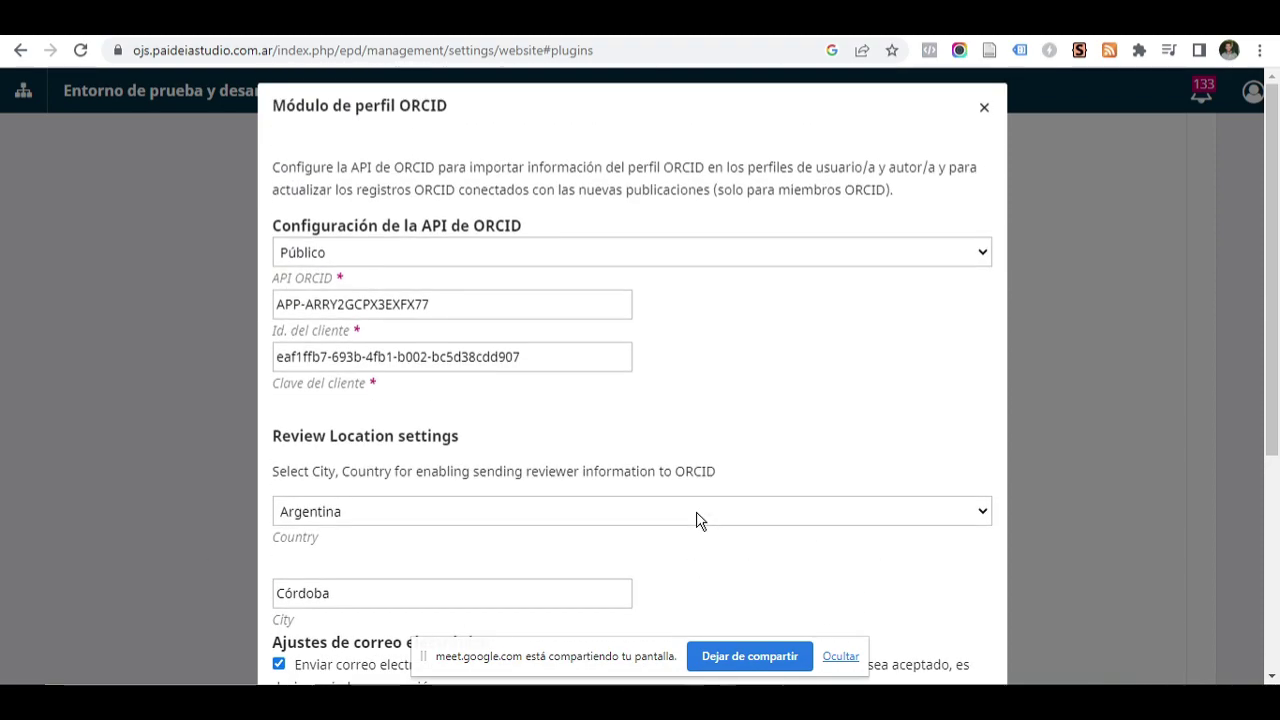
scroll(698, 521, "down", 2)
scroll(697, 518, "down", 2)
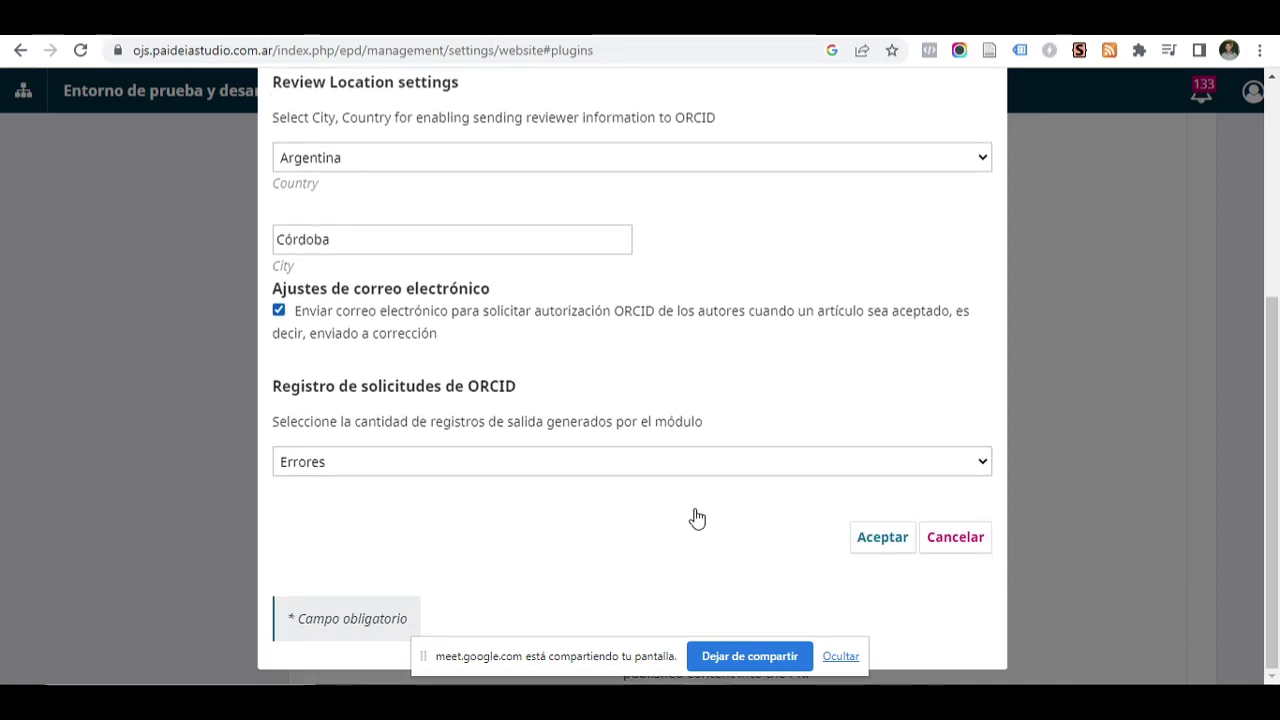
left_click(885, 537)
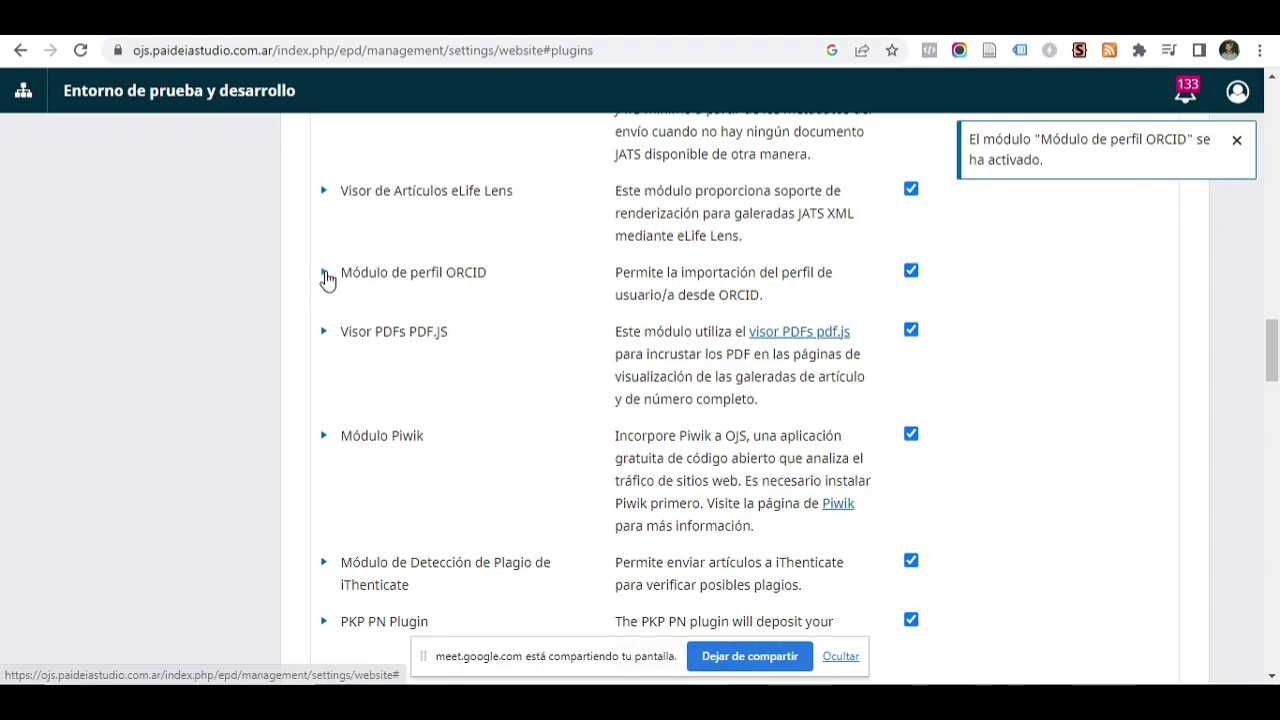
- Reload the installed modules page and check the entry for the Módulo de perfil ORCID among the generic modules
left_click(80, 50)
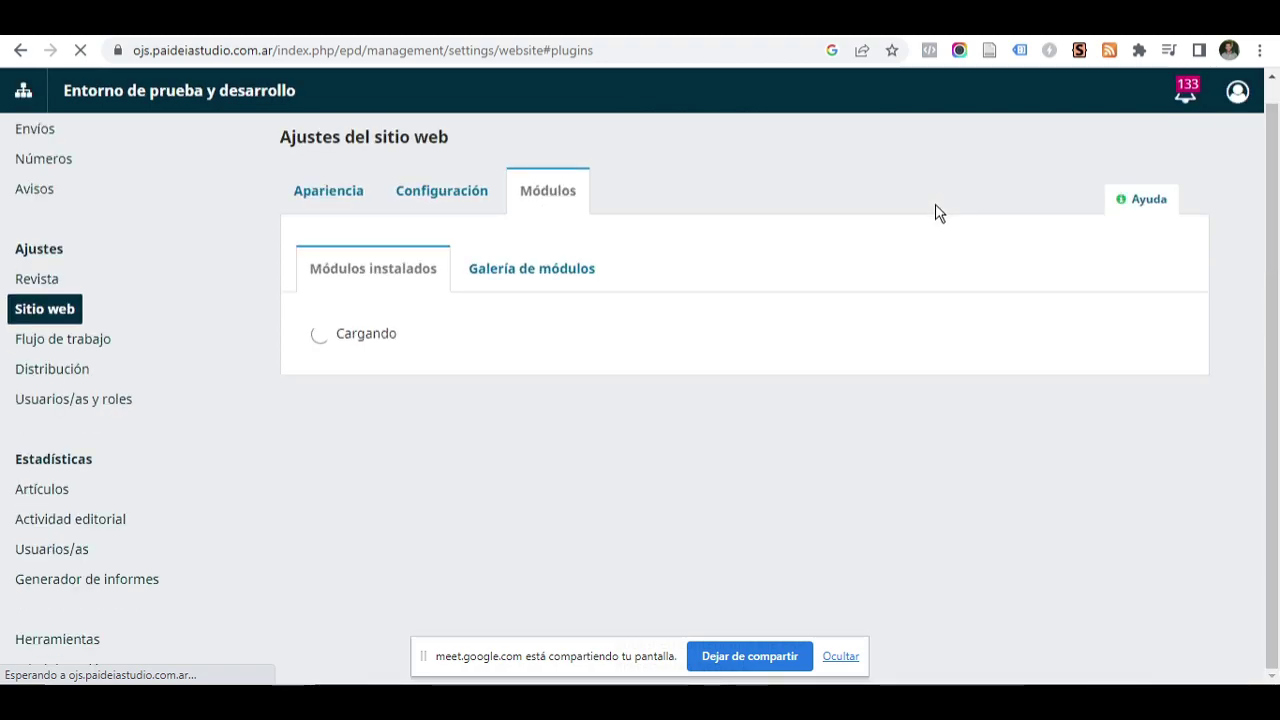
scroll(895, 243, "down", 15)
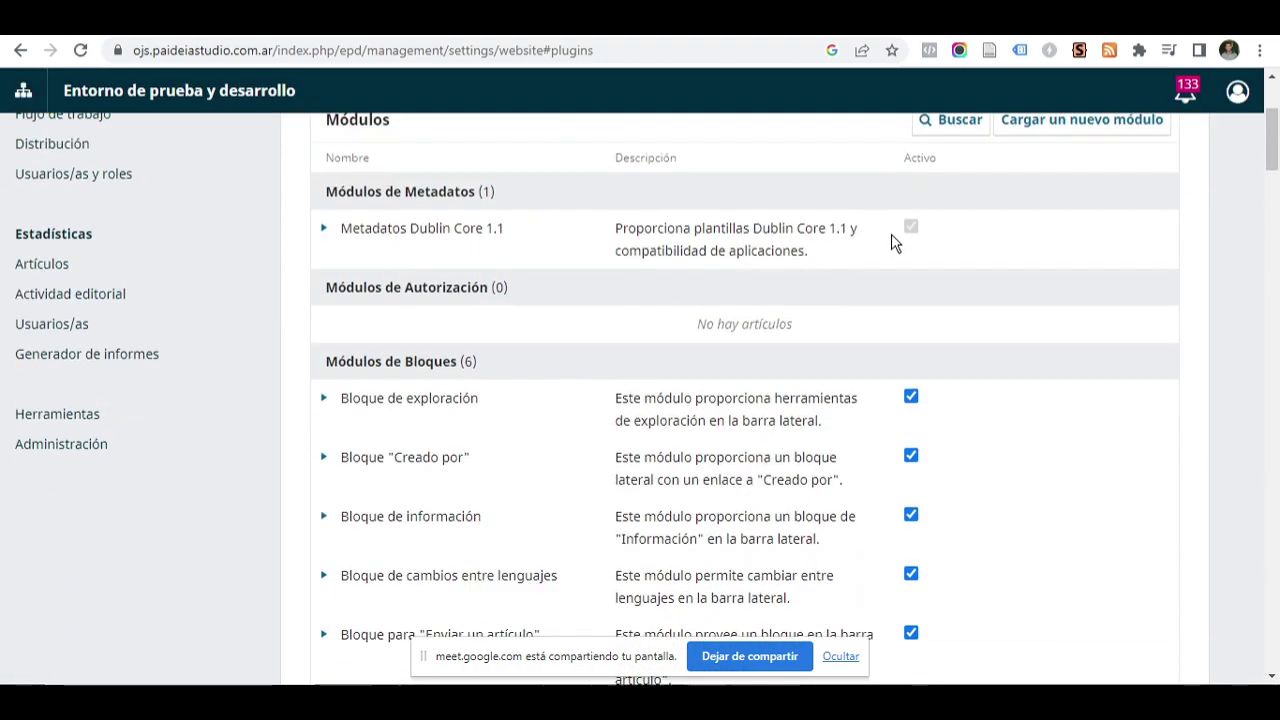
scroll(895, 243, "down", 15)
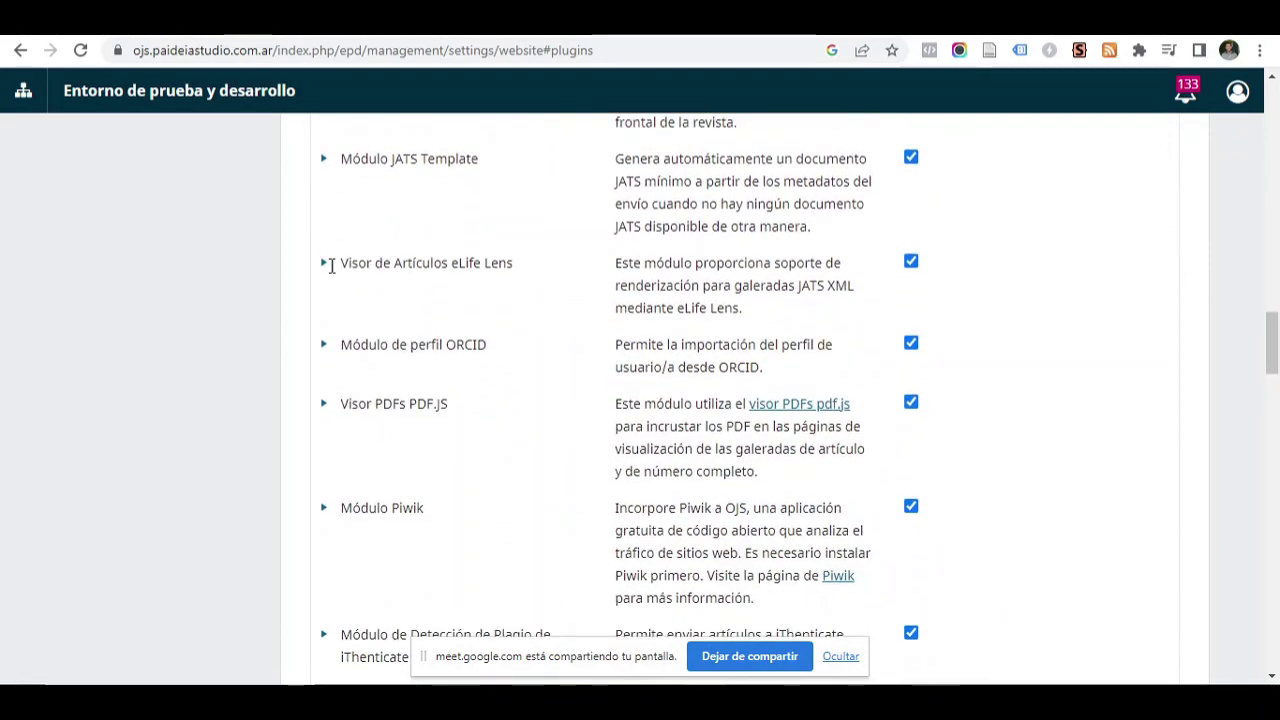
left_click_drag(388, 344, 682, 344)
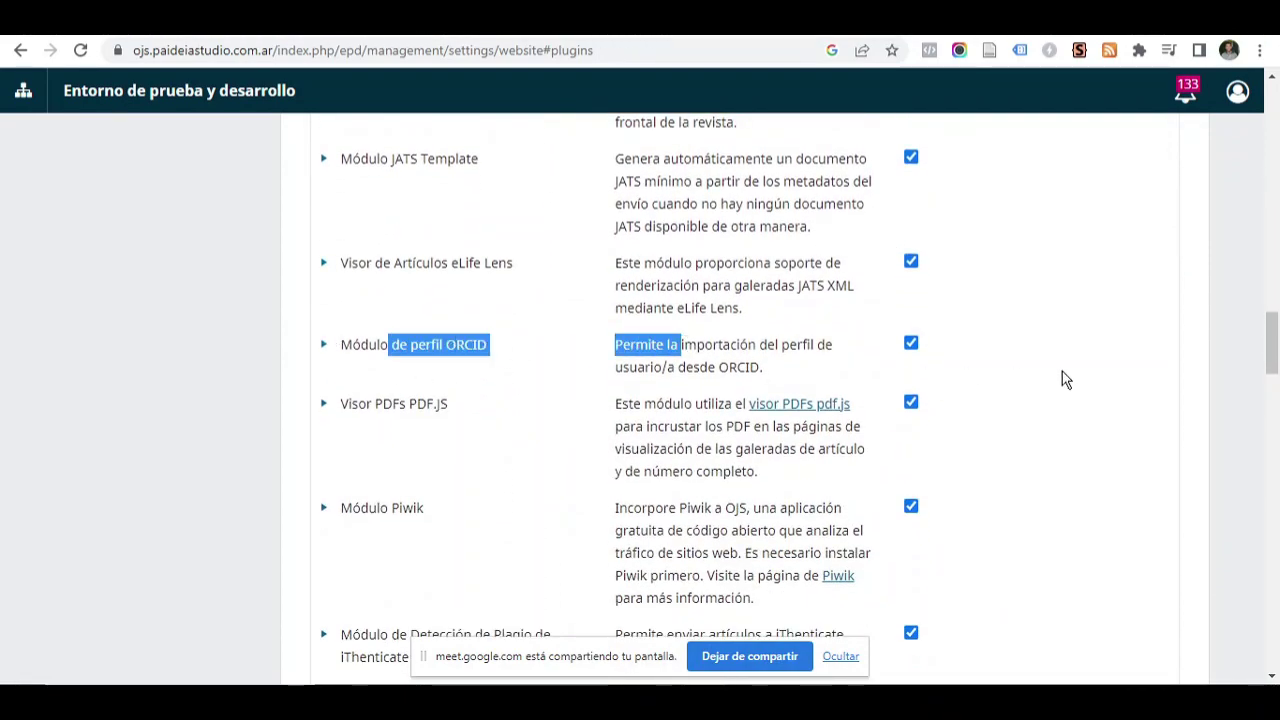
scroll(877, 376, "up", 18)
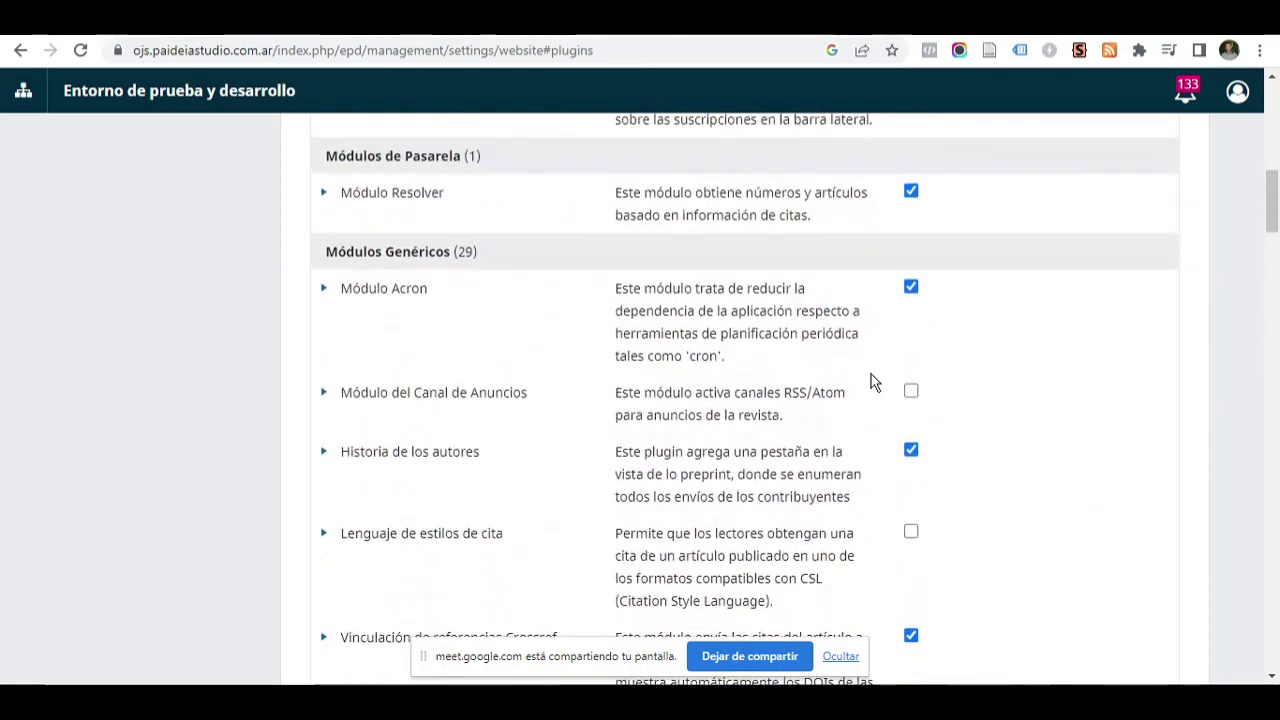
scroll(870, 380, "up", 10)
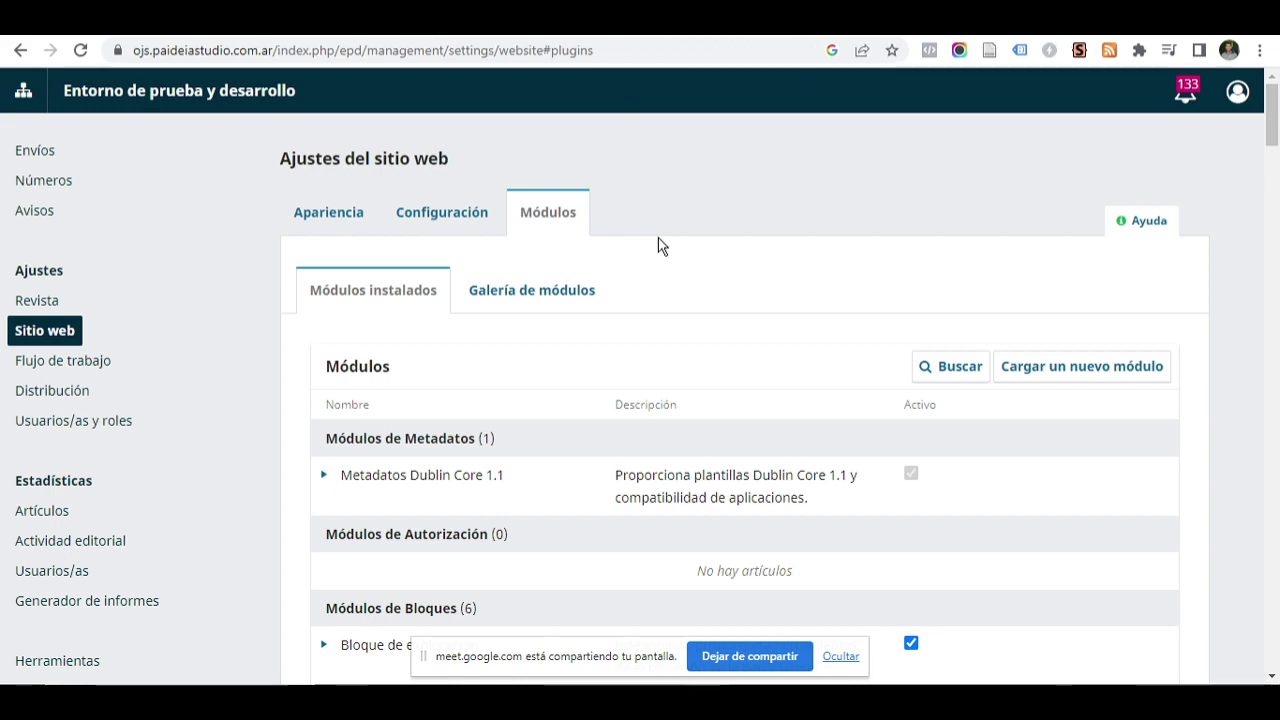
- Open the test journal's public home page in a new tab and copy its web address
right_click(130, 94)
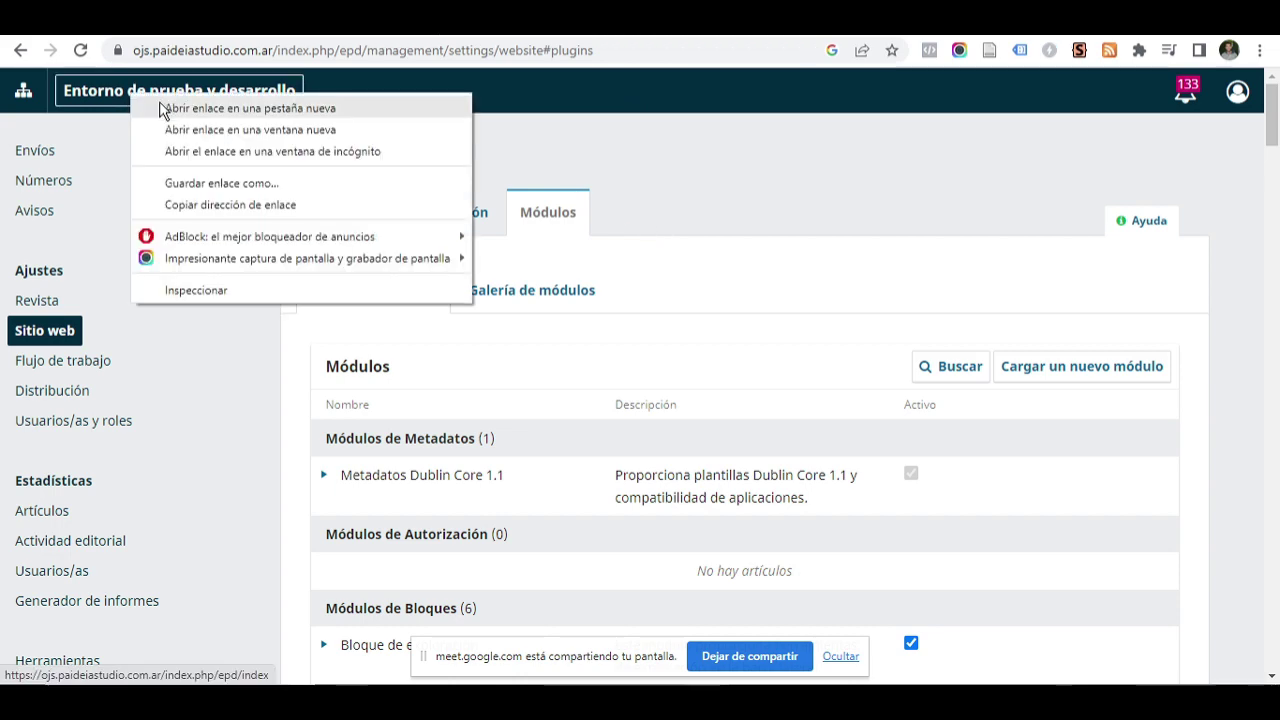
left_click(165, 109)
left_click(477, 34)
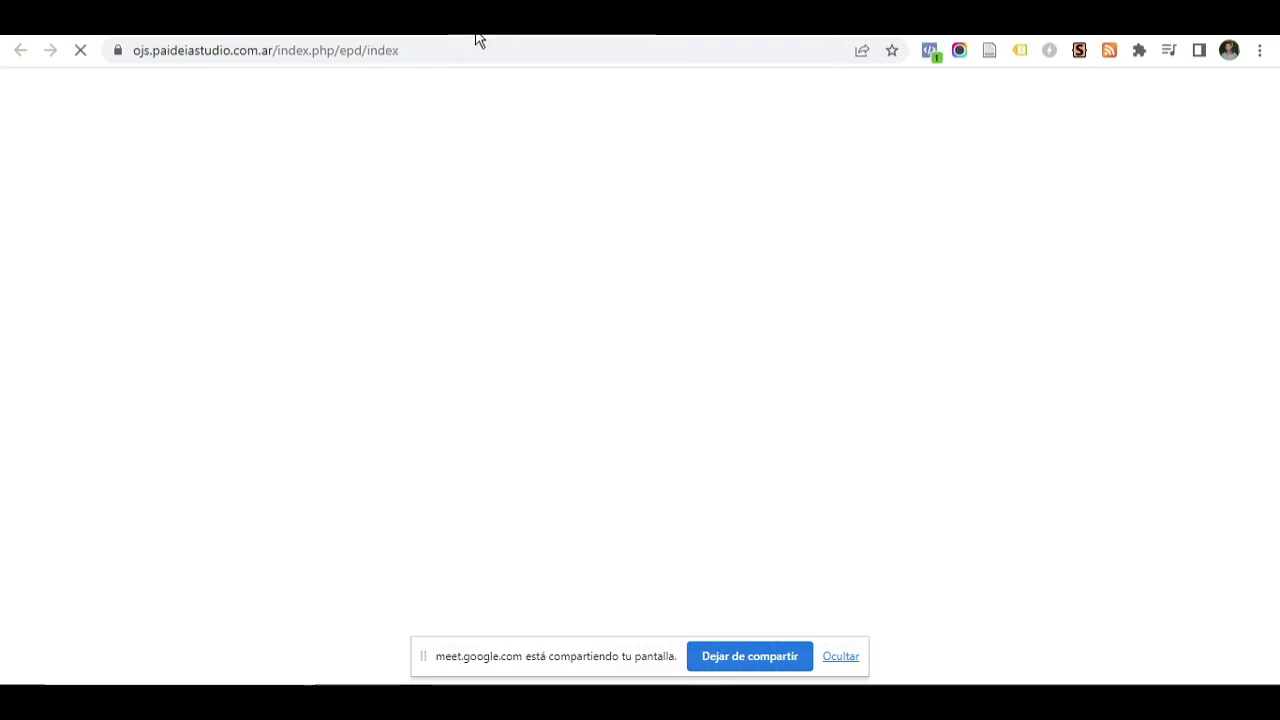
left_click(443, 52)
key("ctrl+c")
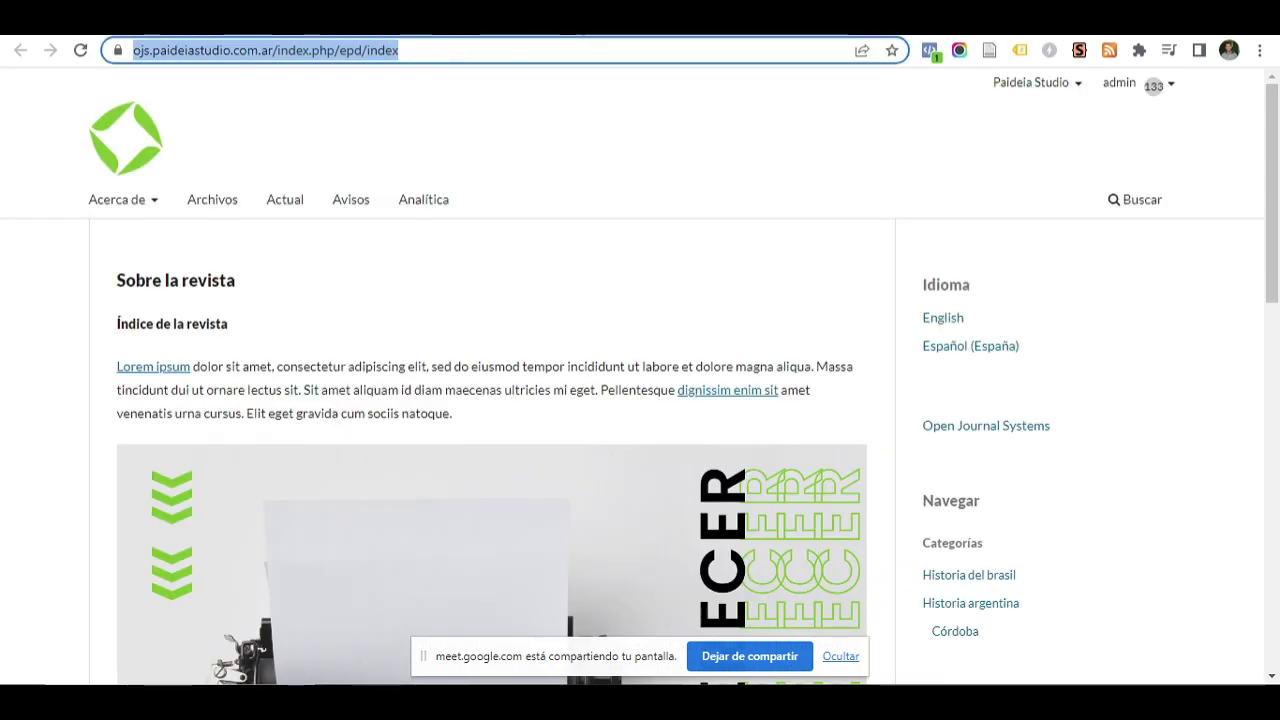
- Load the copied journal address in a new incognito window and check the ORCID connection option on the user registration page
key("ctrl+w")
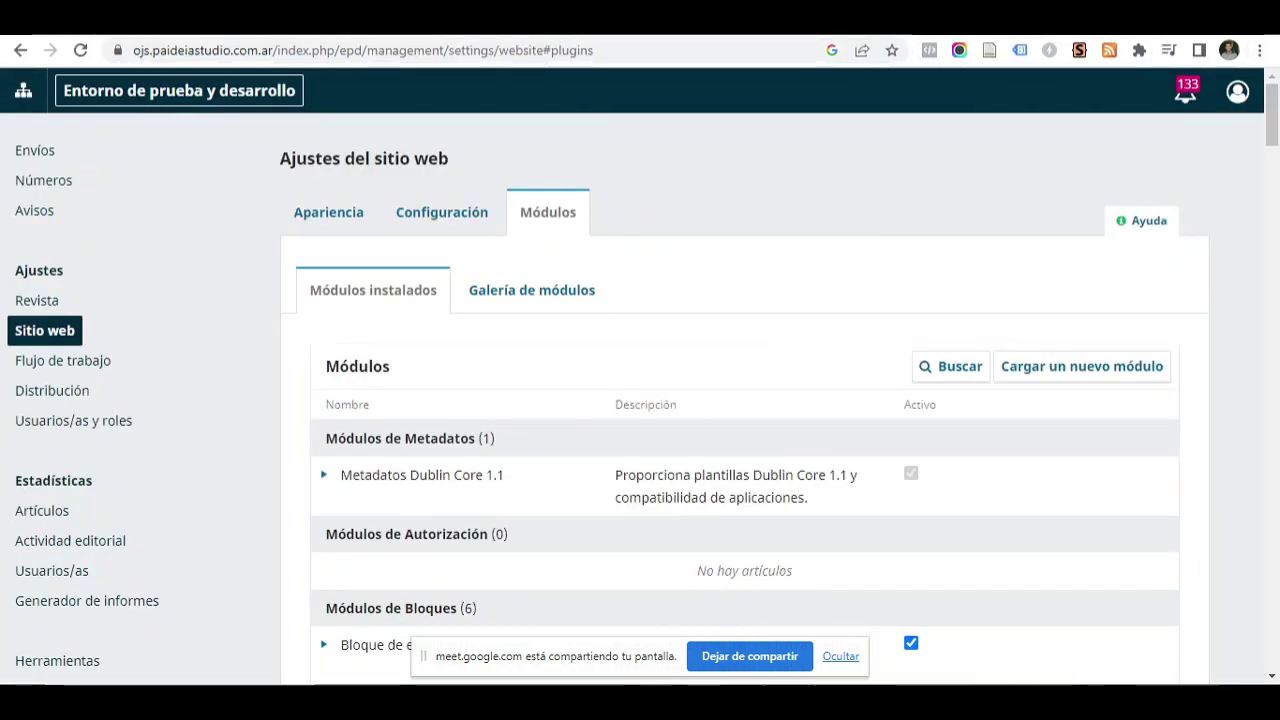
mouse_move(706, 715)
left_click(786, 623)
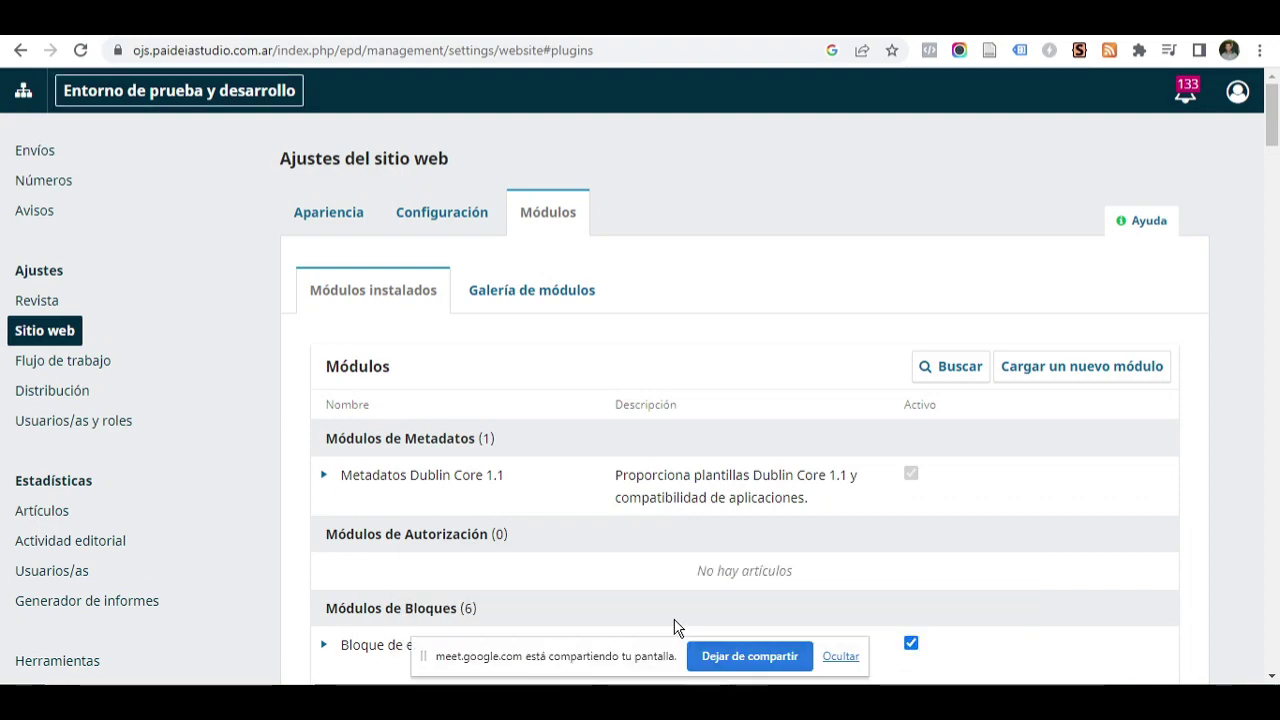
left_click(1260, 52)
left_click(1118, 124)
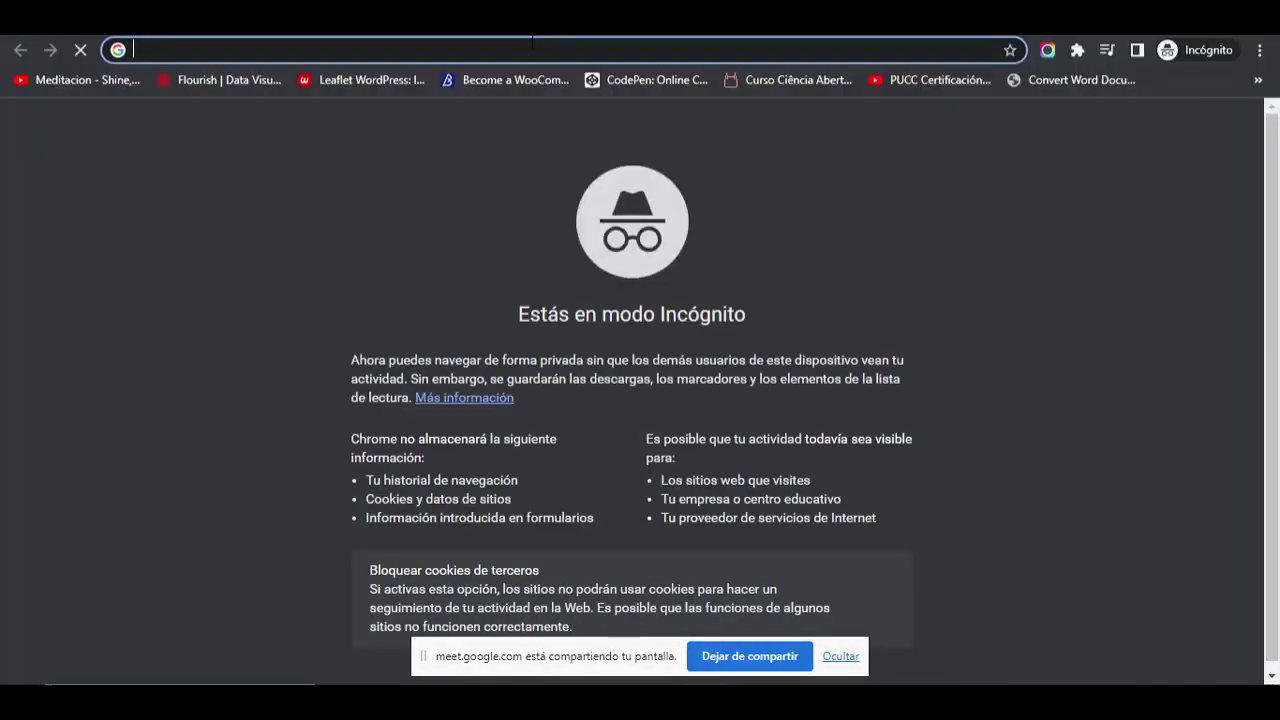
key("ctrl+v")
key("Return")
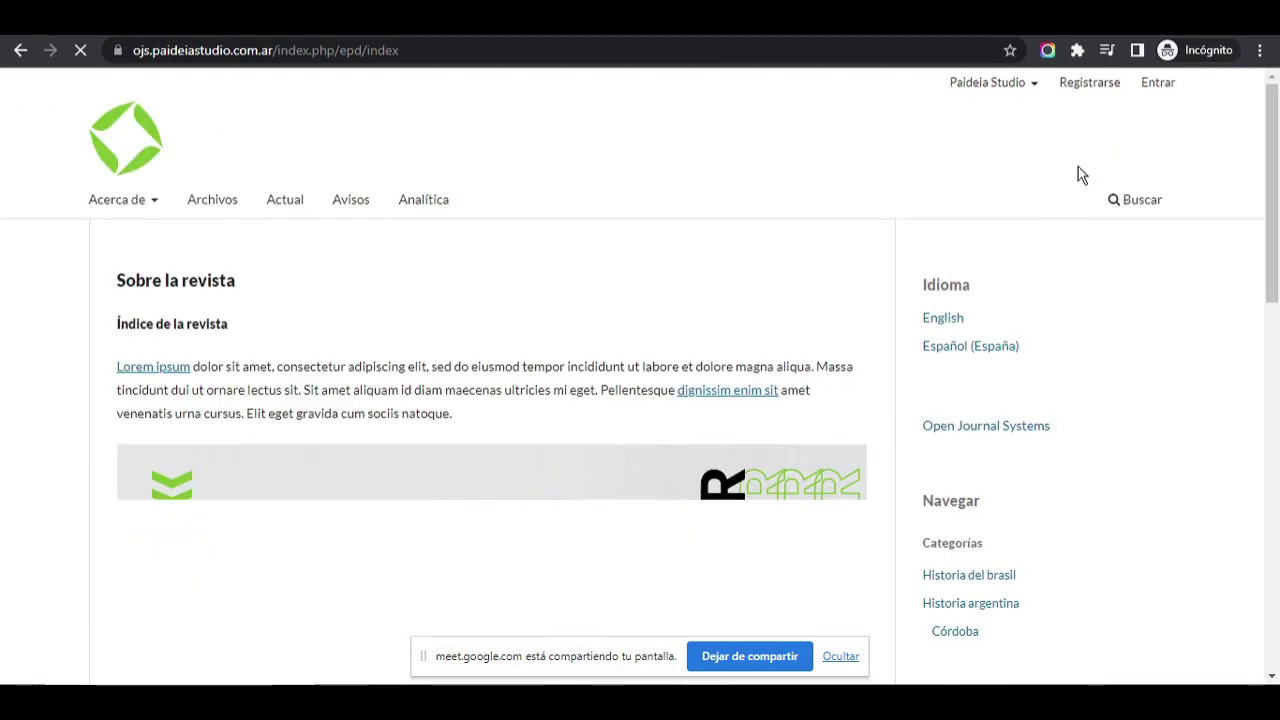
left_click(1089, 82)
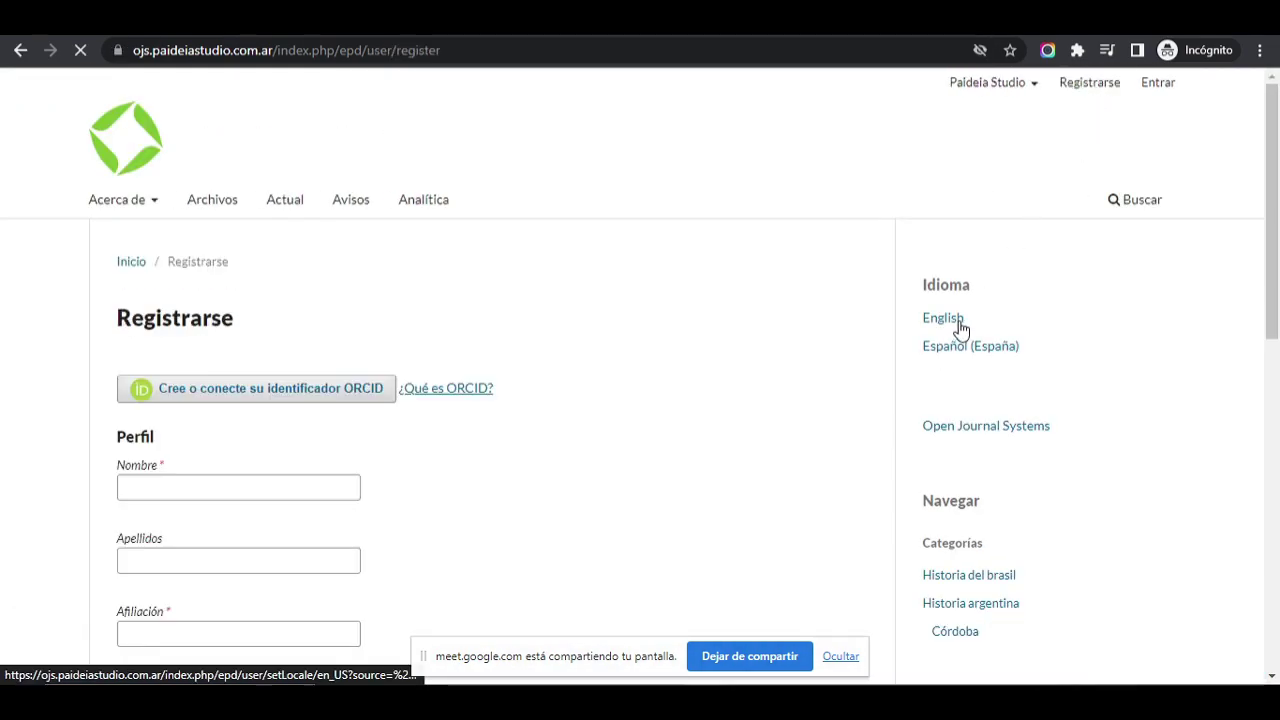
scroll(443, 320, "down", 1)
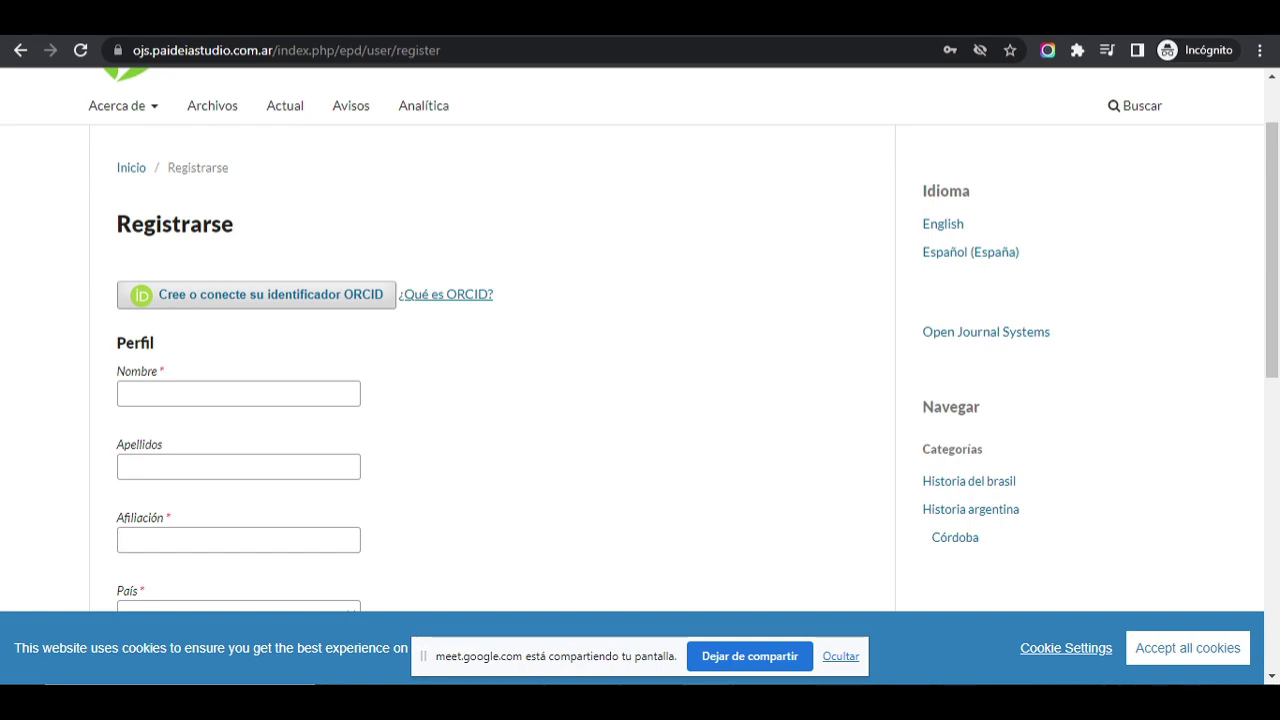
- Return to the journal's administration and open the archived submission 39, "test: test"
key("alt+Tab")
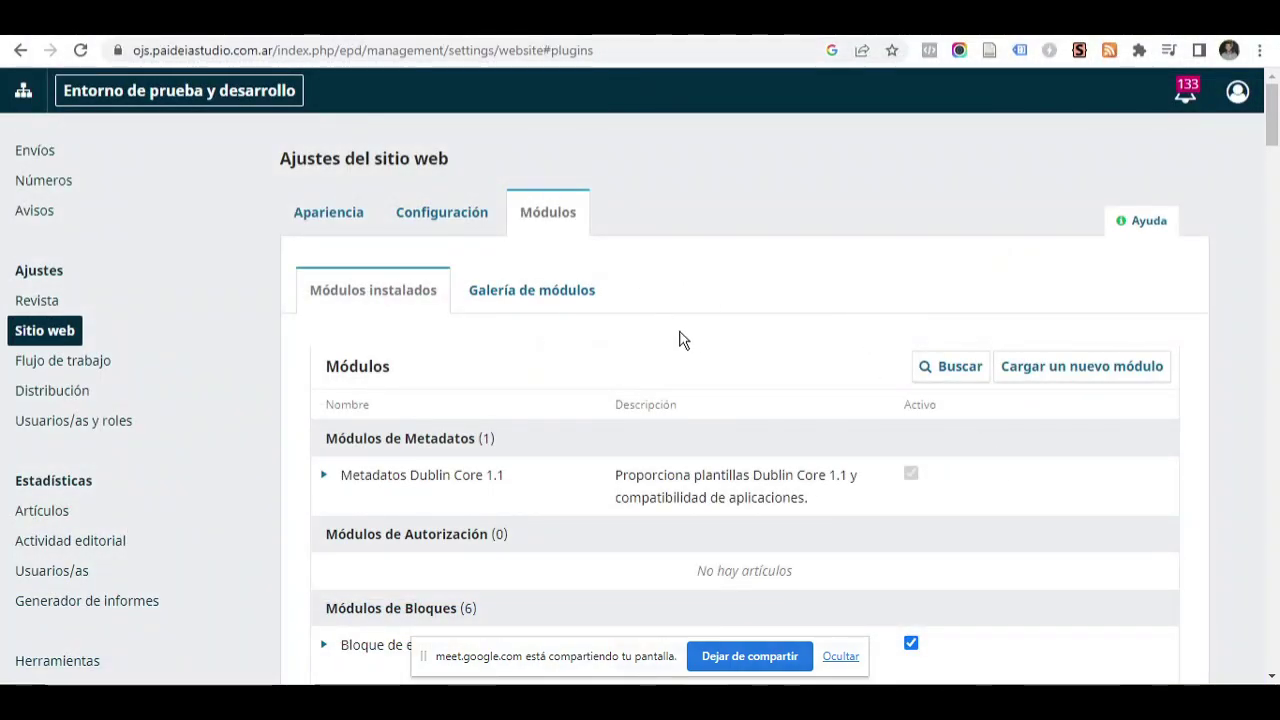
left_click(42, 152)
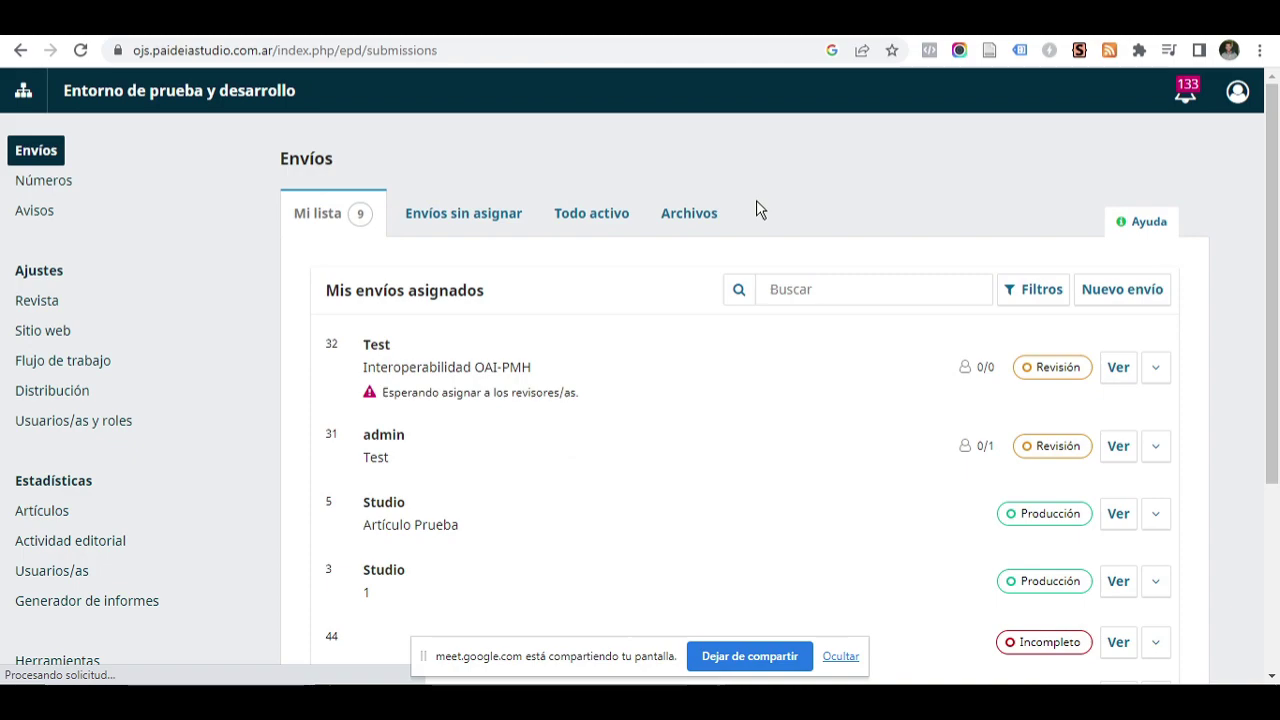
scroll(1097, 312, "down", 1)
scroll(815, 312, "up", 1)
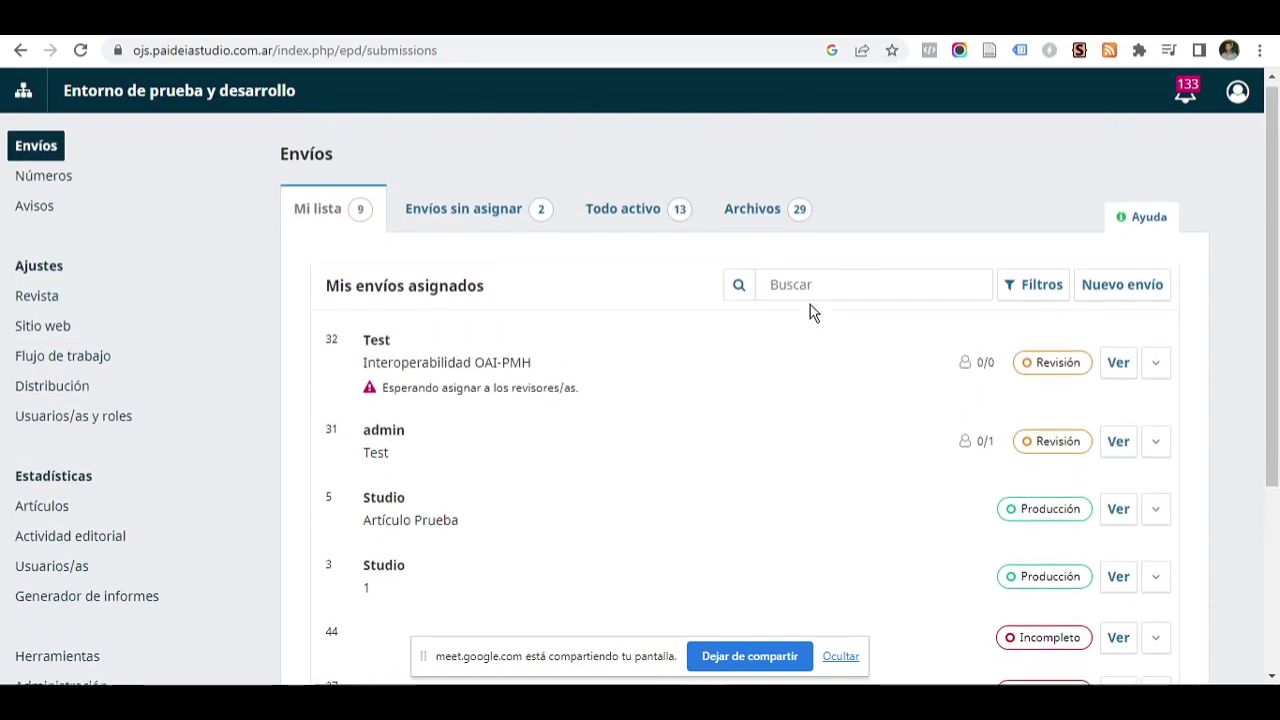
left_click(752, 218)
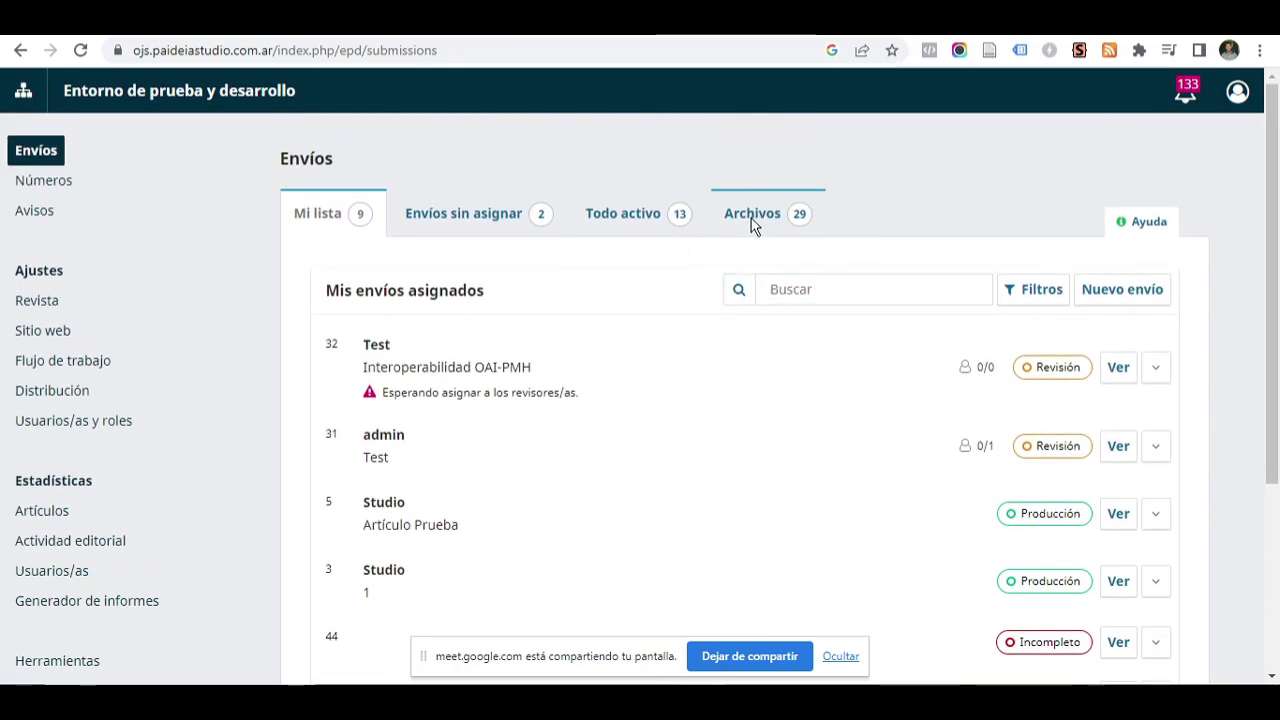
scroll(840, 346, "down", 1)
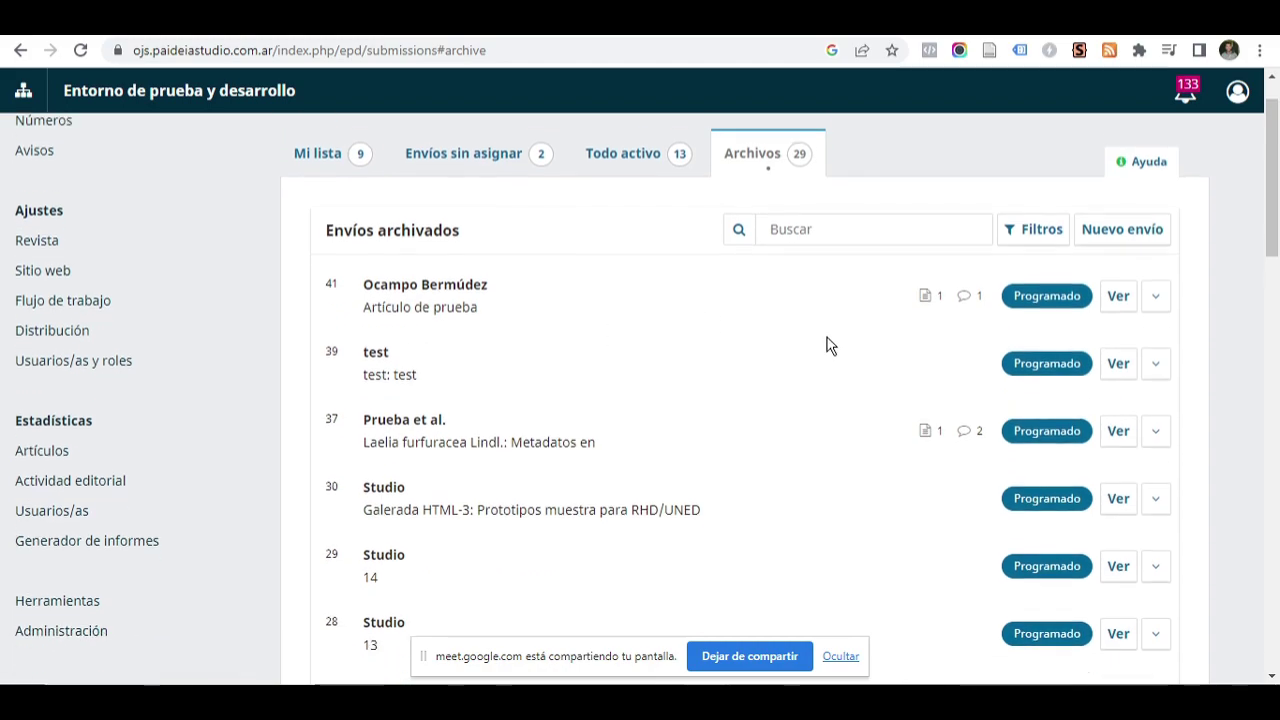
left_click(1120, 333)
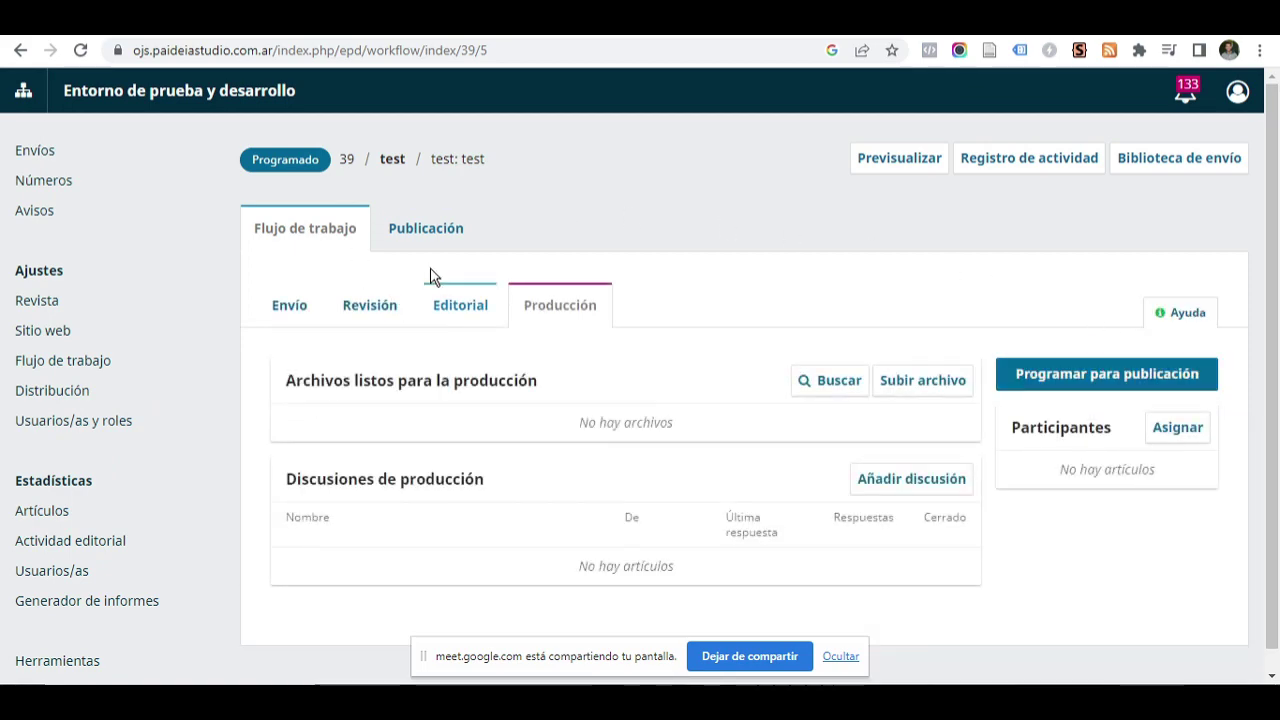
- Show the contributors in the publication details of submission 39
left_click(424, 230)
scroll(842, 238, "down", 1)
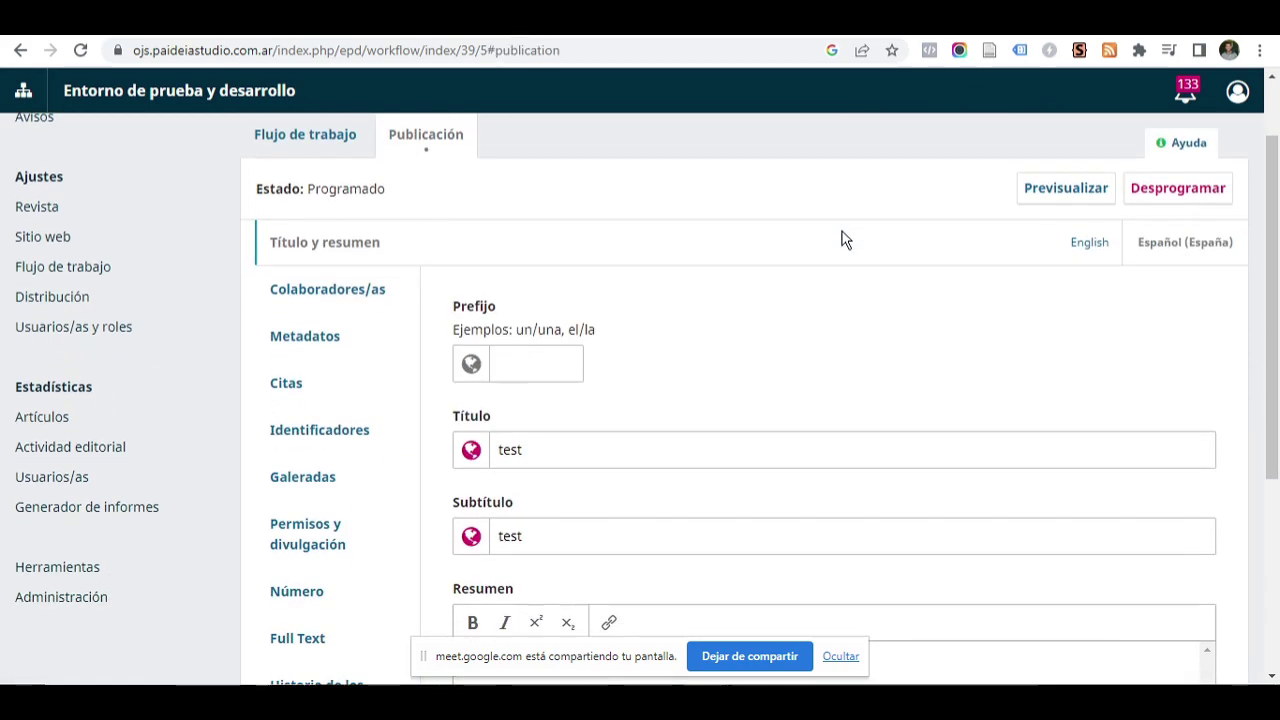
left_click(352, 292)
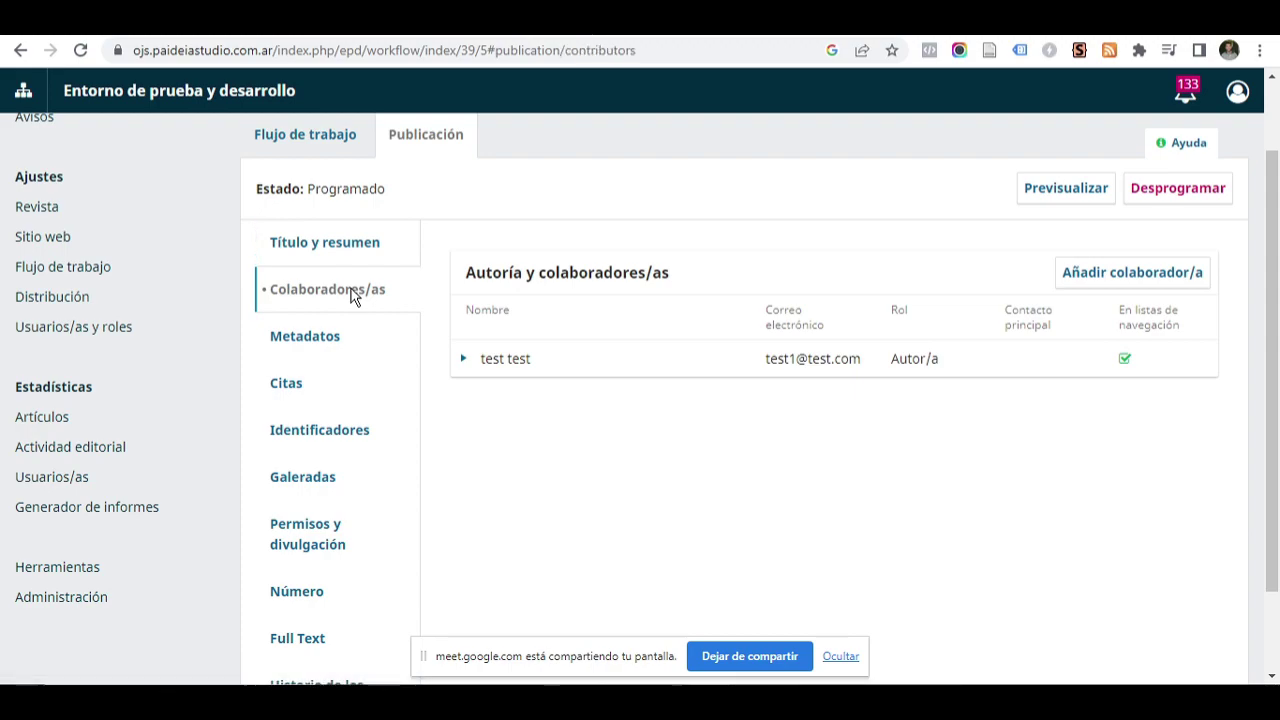
scroll(406, 305, "up", 1)
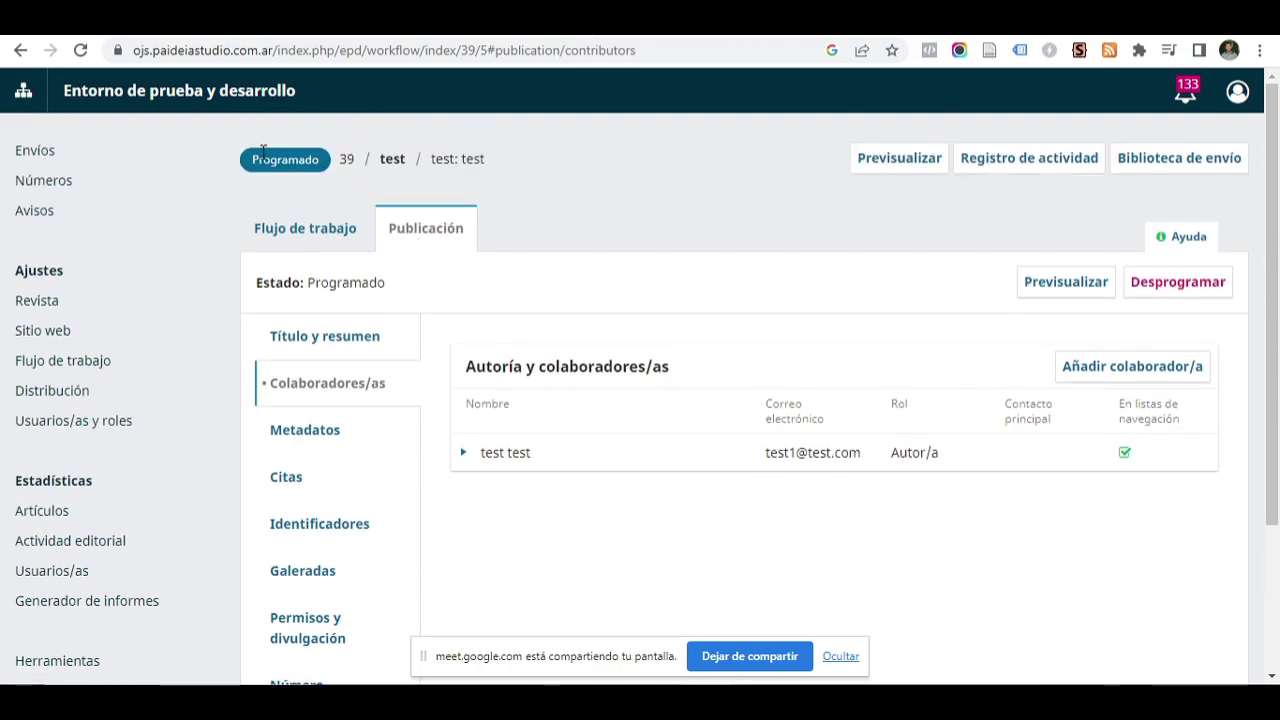
double_click(346, 158)
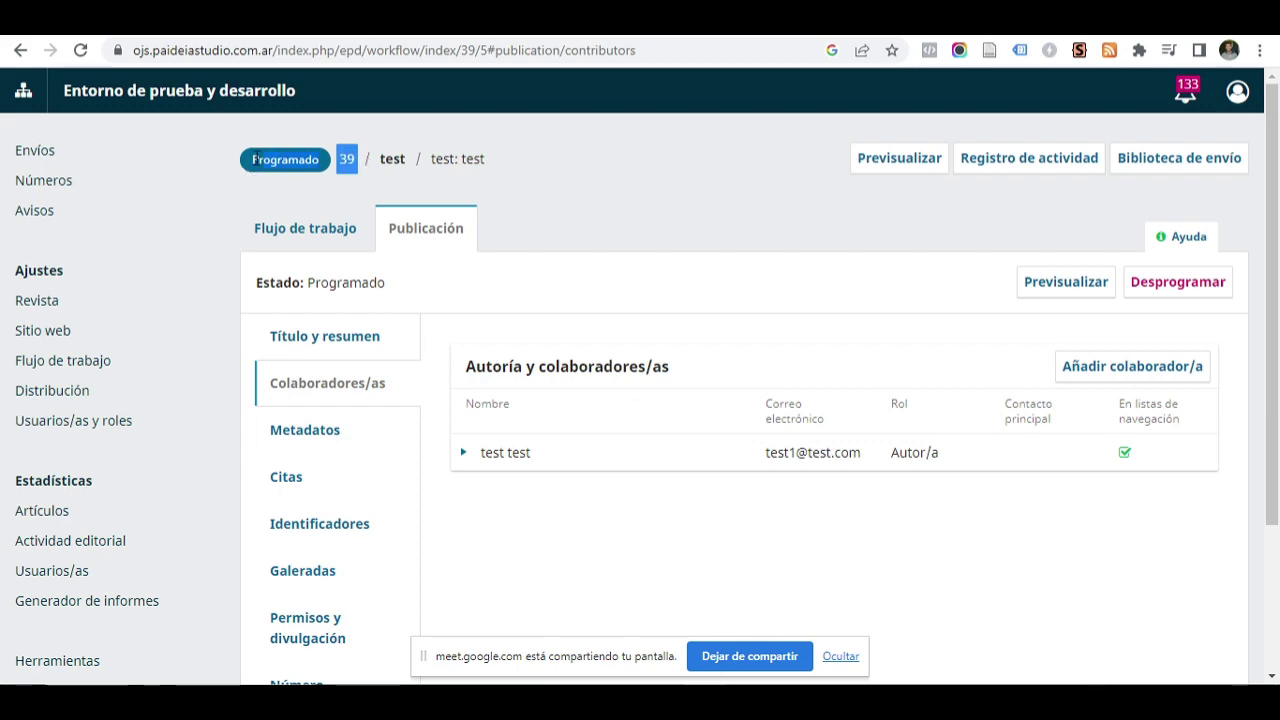
left_click(300, 207)
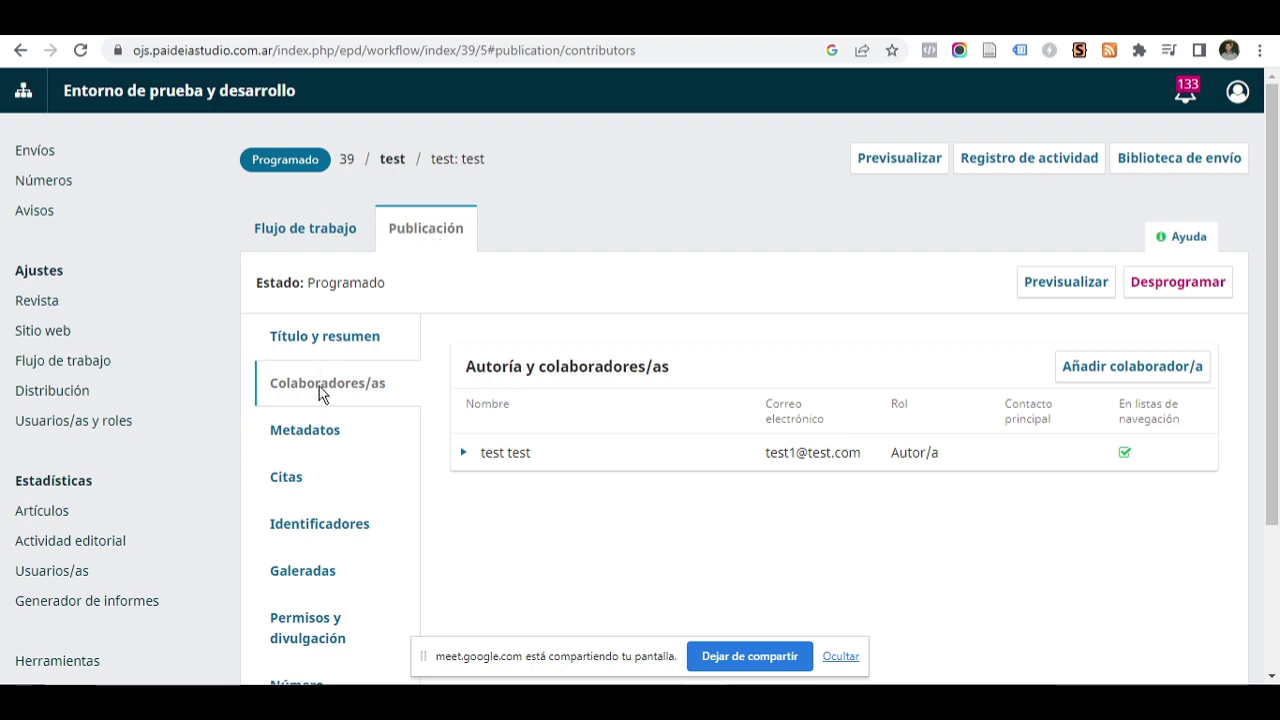
- Open the submission's author for editing and examine the URL and ORCID identifier fields in the user details
scroll(757, 431, "down", 2)
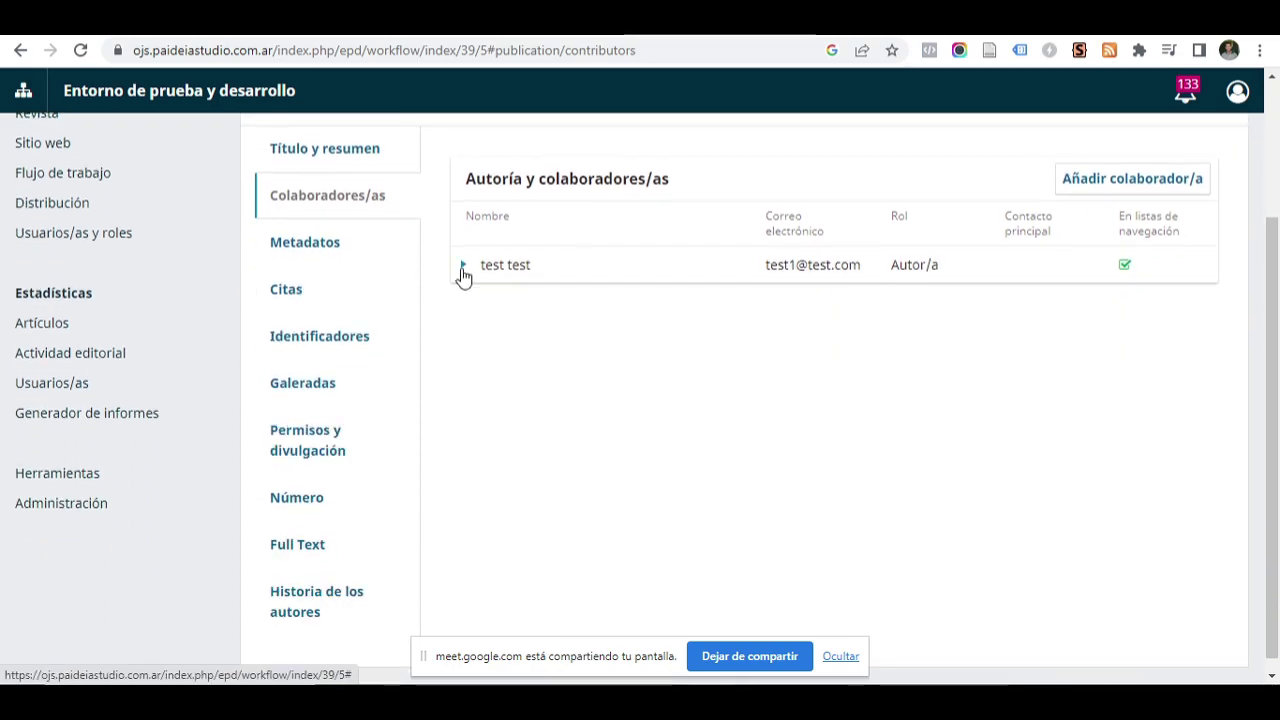
left_click(463, 268)
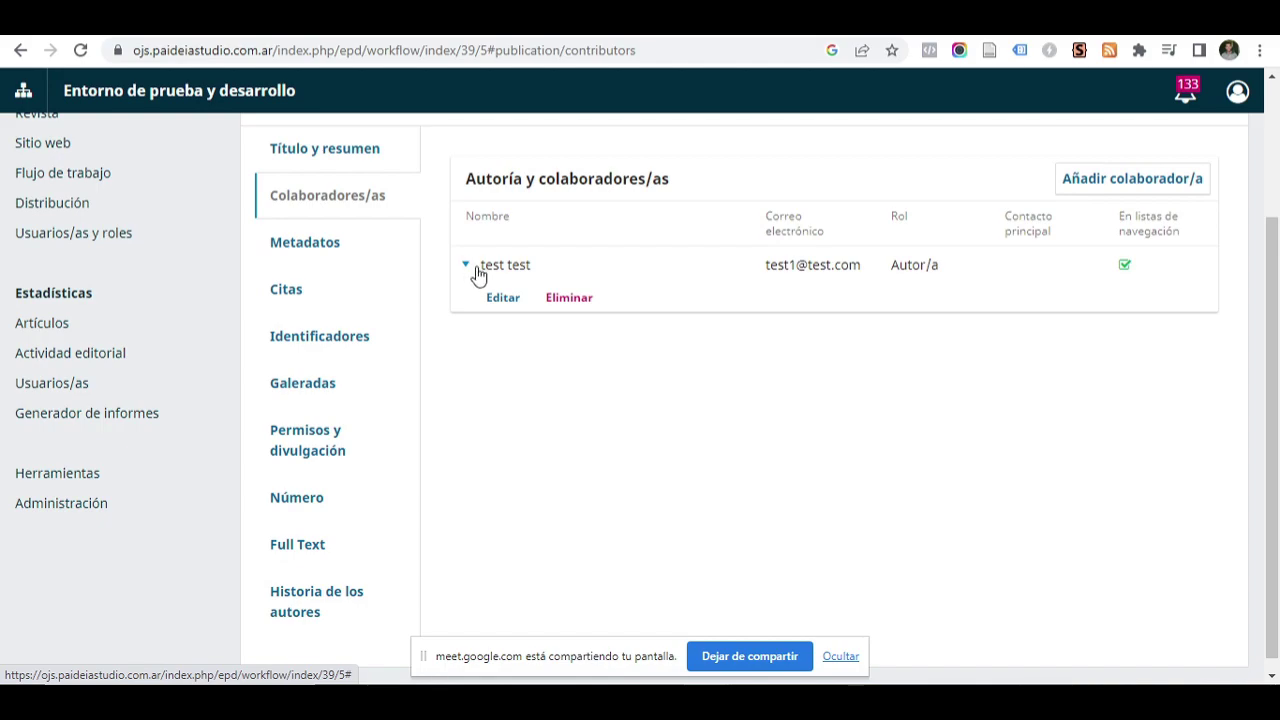
left_click(503, 300)
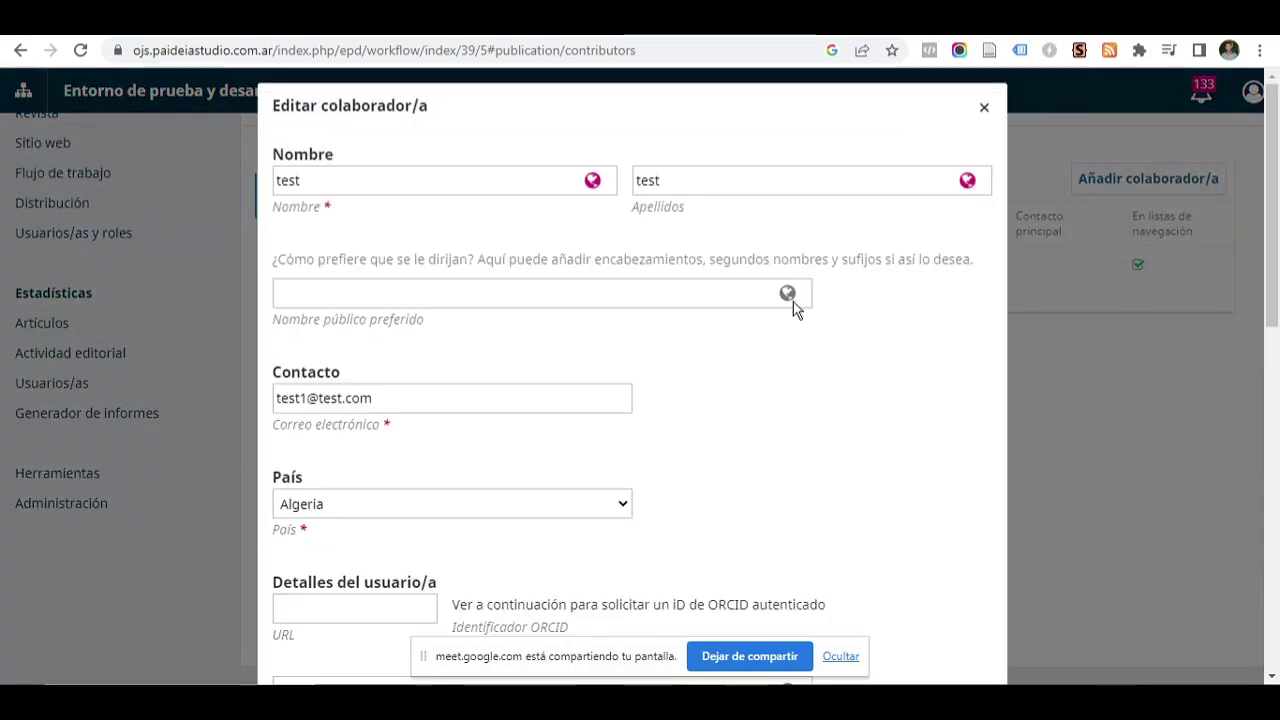
scroll(795, 308, "down", 2)
scroll(795, 308, "down", 4)
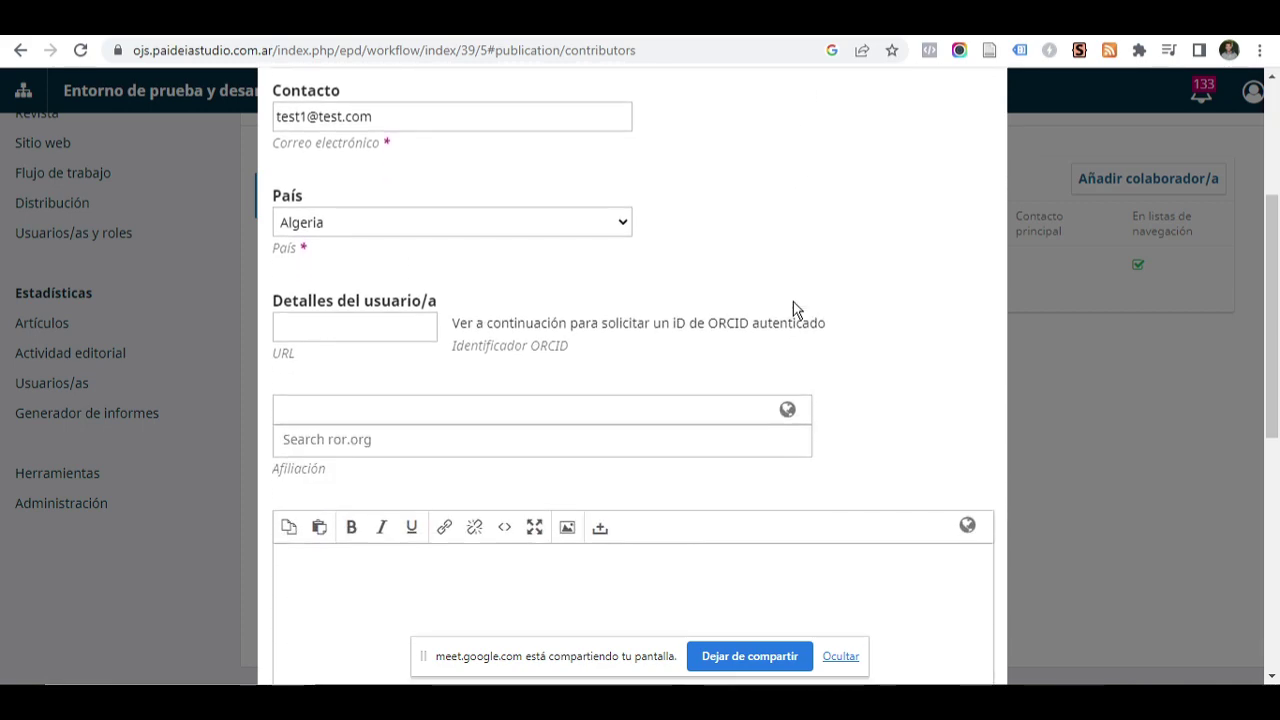
scroll(783, 296, "up", 2)
left_click(340, 233)
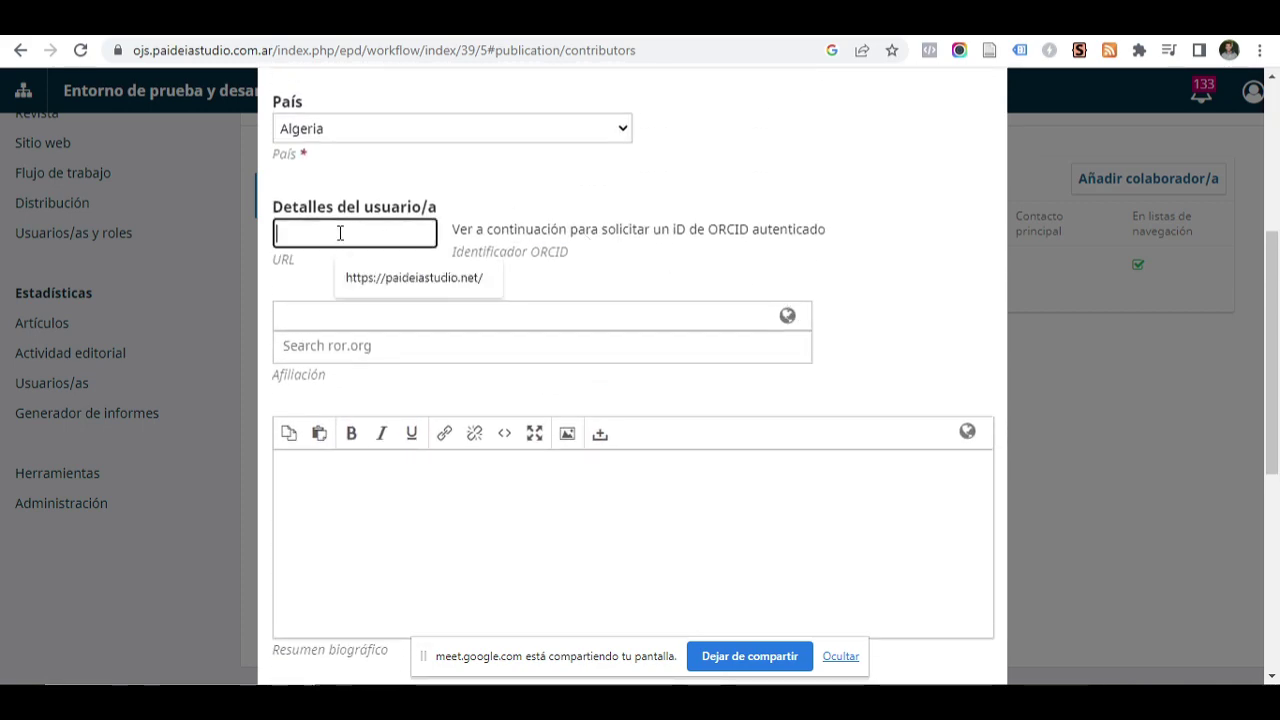
left_click(590, 231)
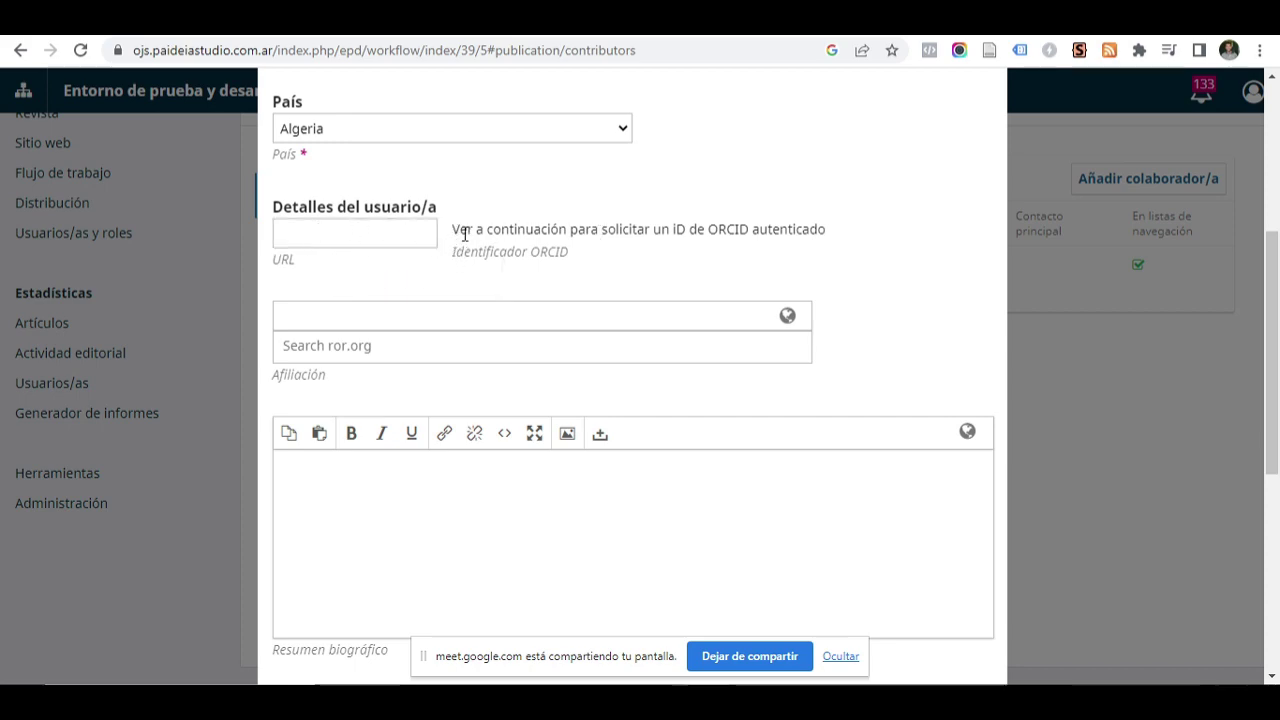
- Enable the e-mail requesting the contributor's ORCID authorization and save the contributor
scroll(768, 247, "down", 2)
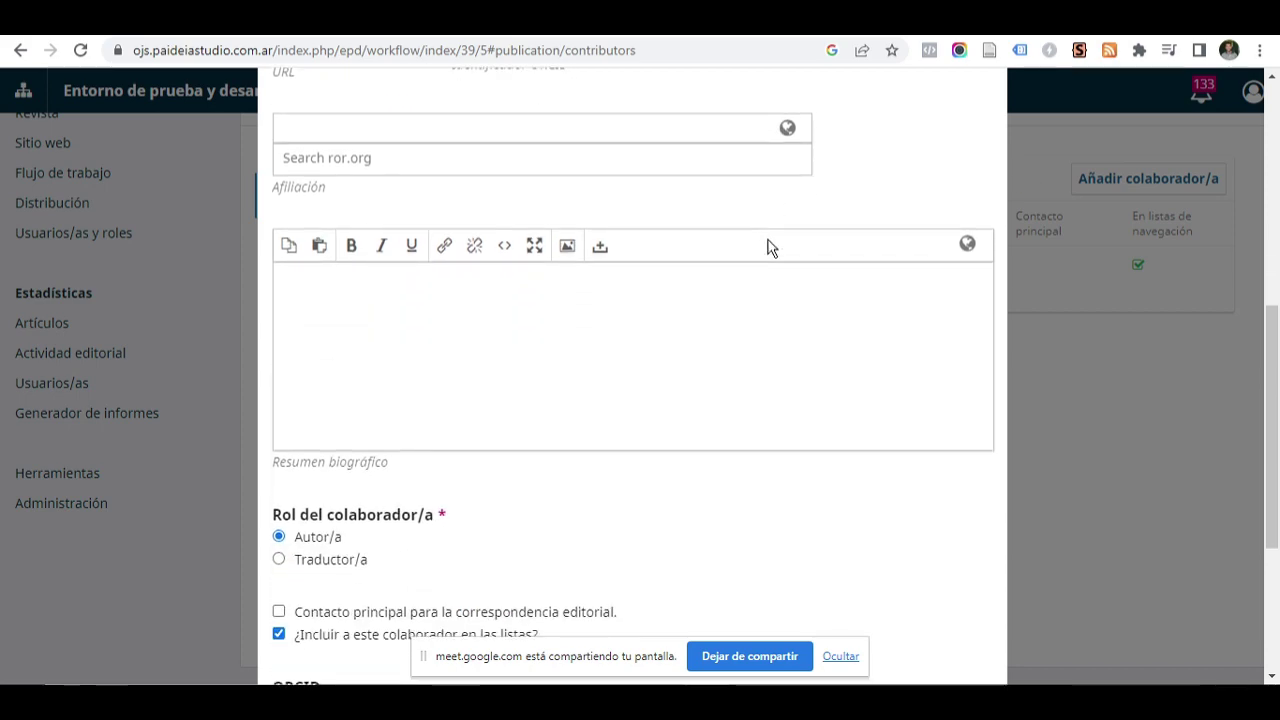
scroll(768, 247, "down", 3)
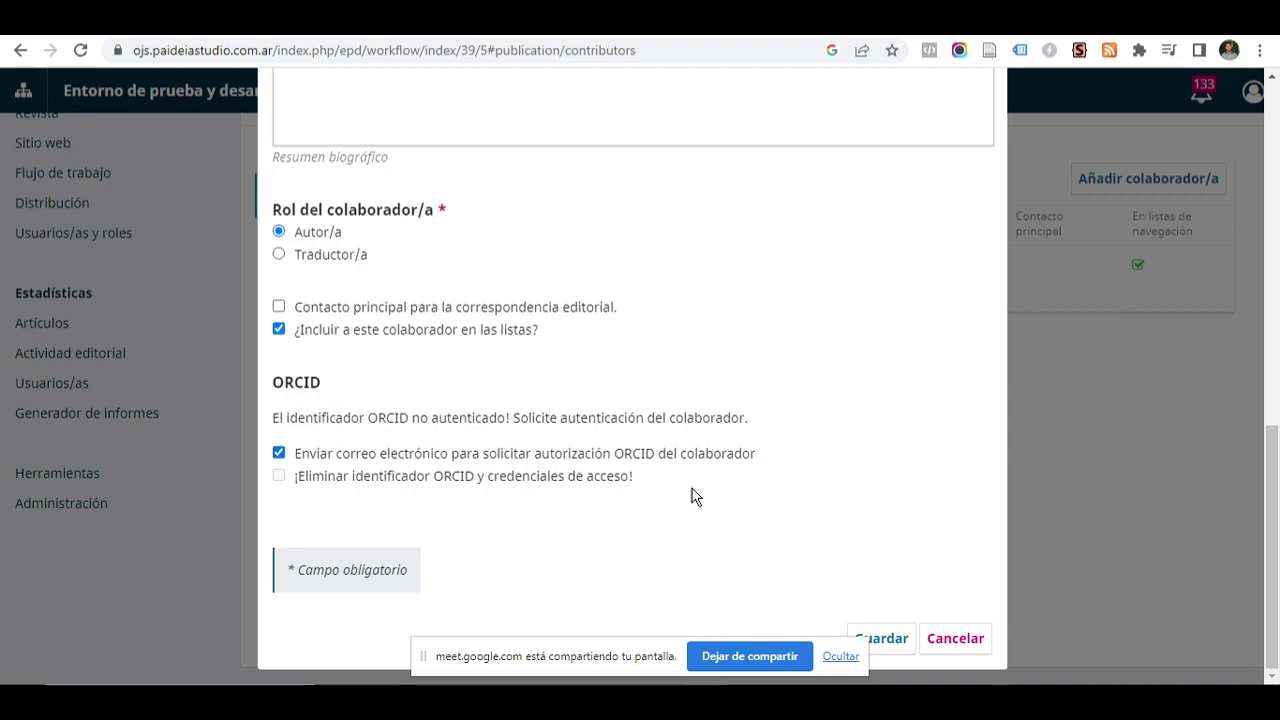
scroll(770, 476, "up", 8)
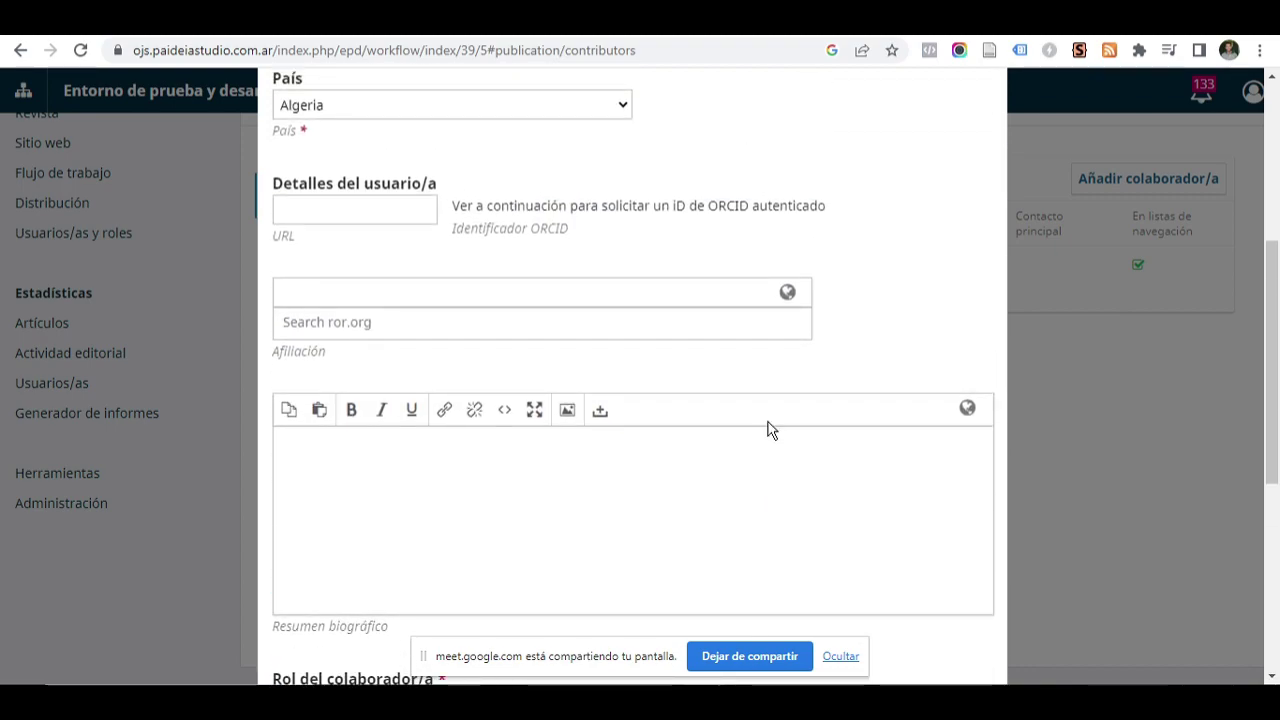
scroll(745, 346, "down", 10)
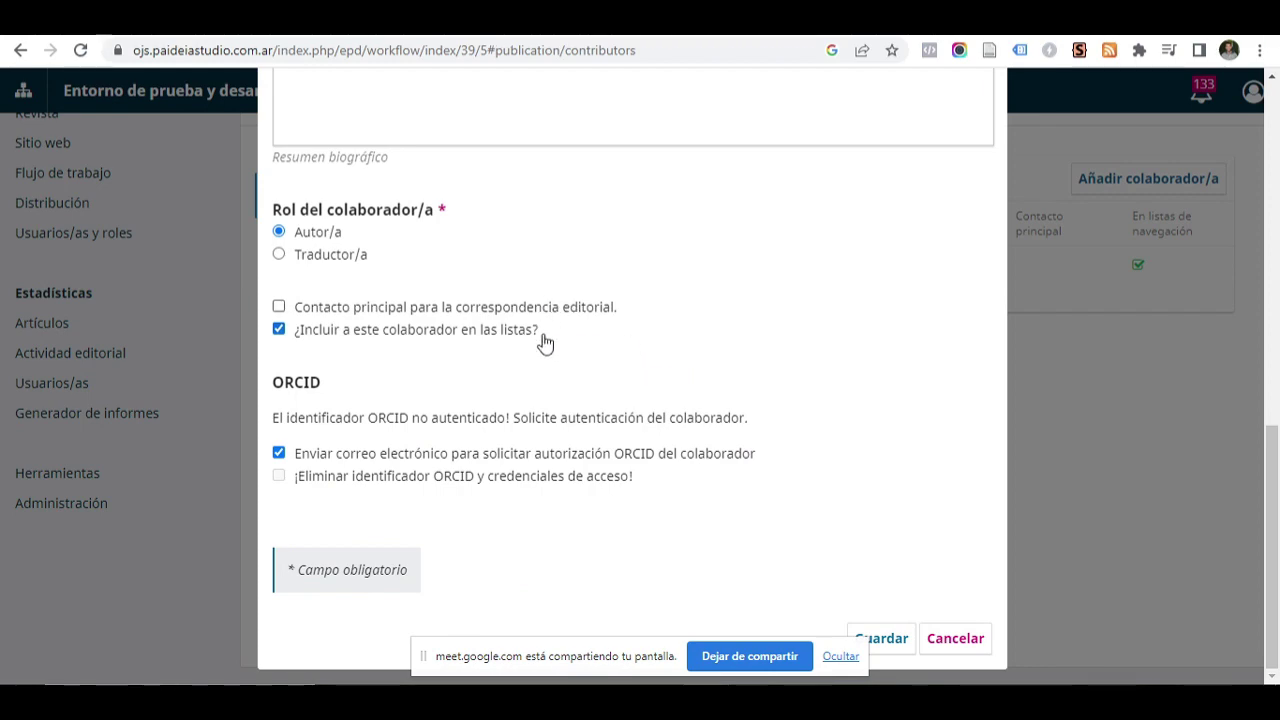
left_click(899, 640)
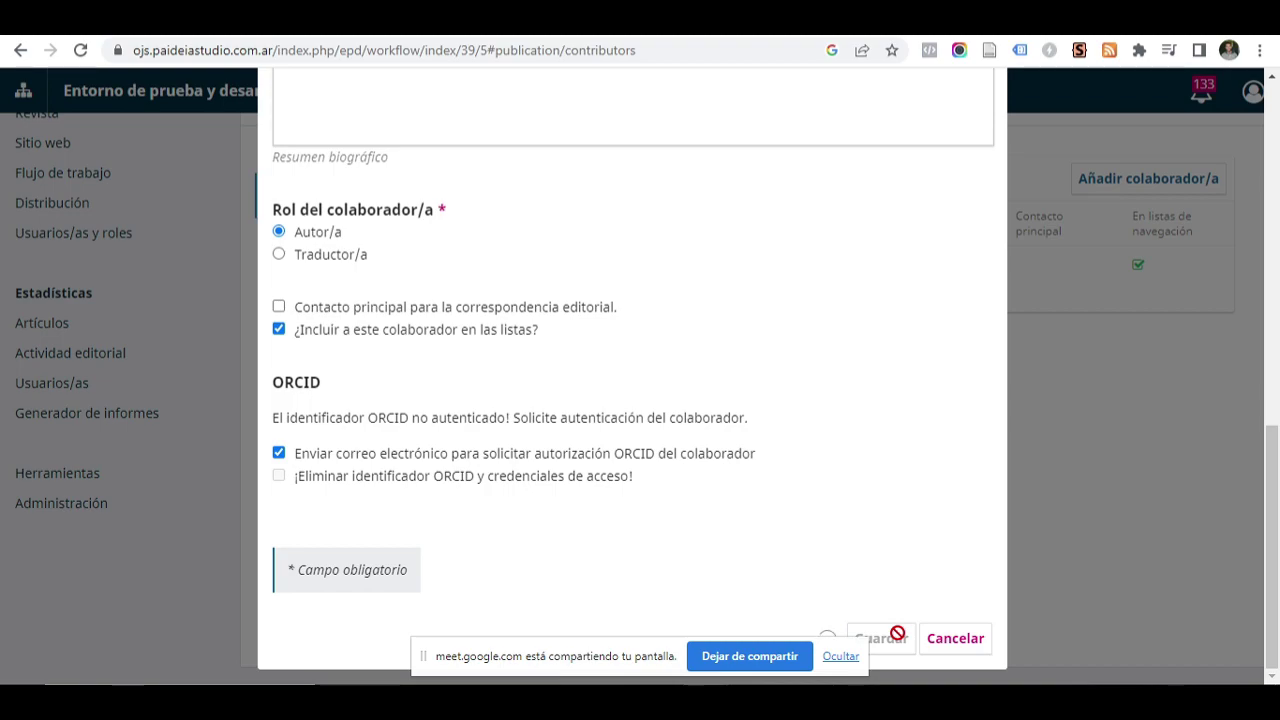
scroll(1180, 300, "up", 2)
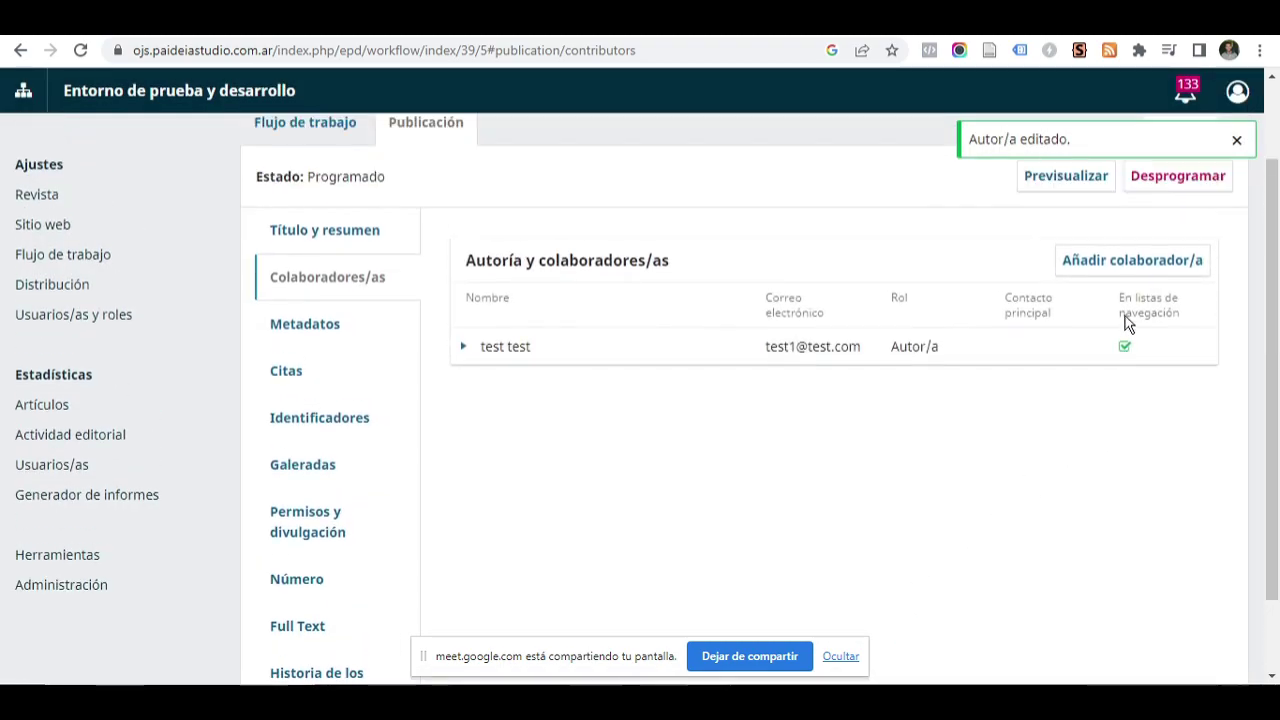
left_click(1236, 140)
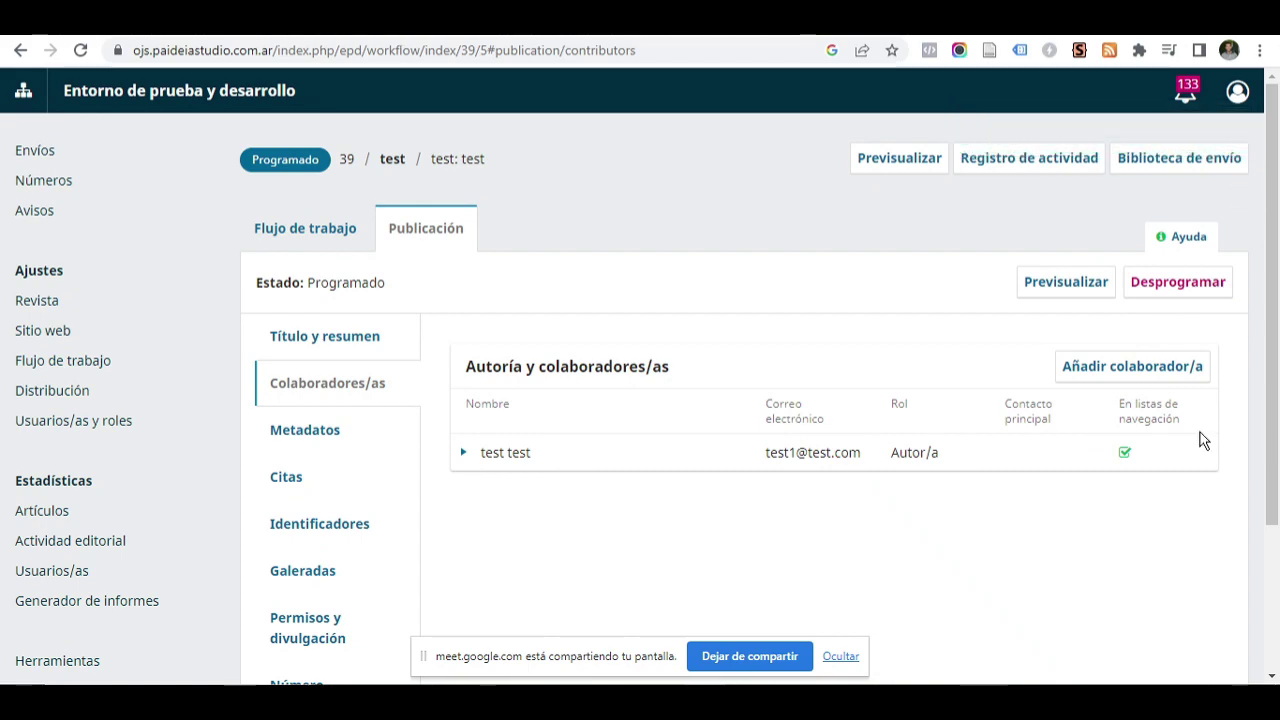
- Open the list of e-mail templates in the journal's workflow settings
left_click(52, 340)
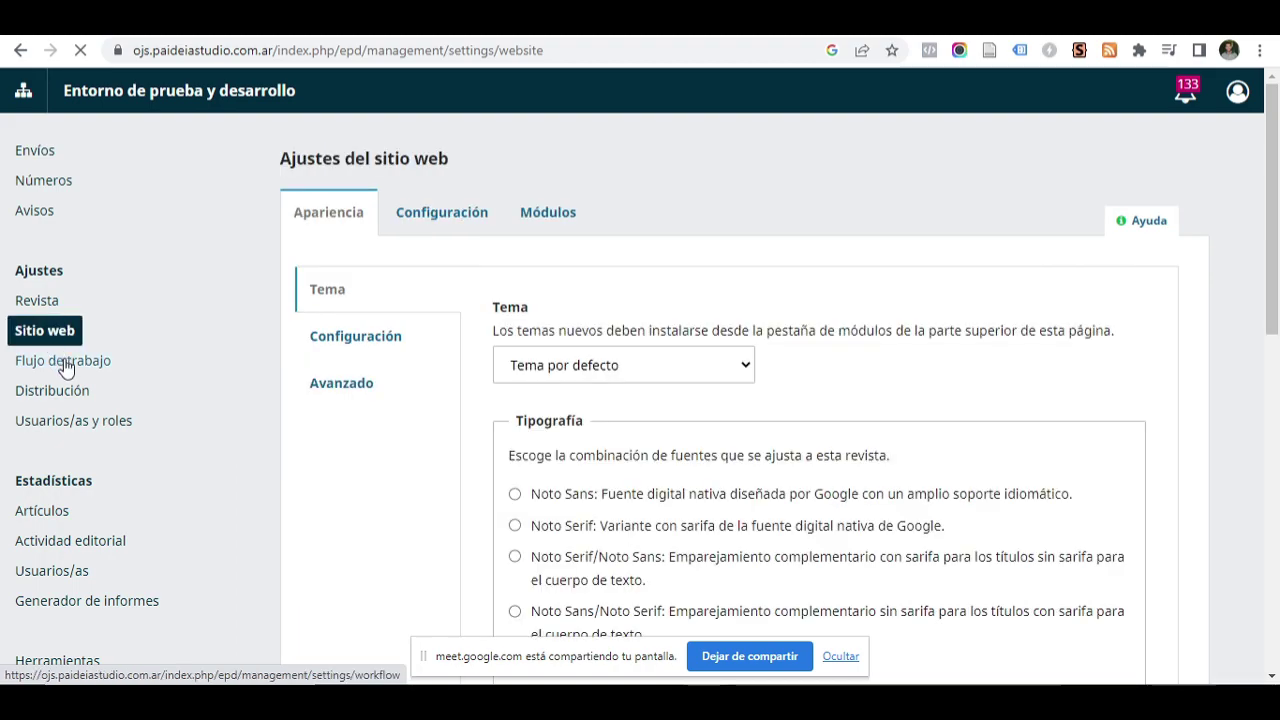
left_click(64, 362)
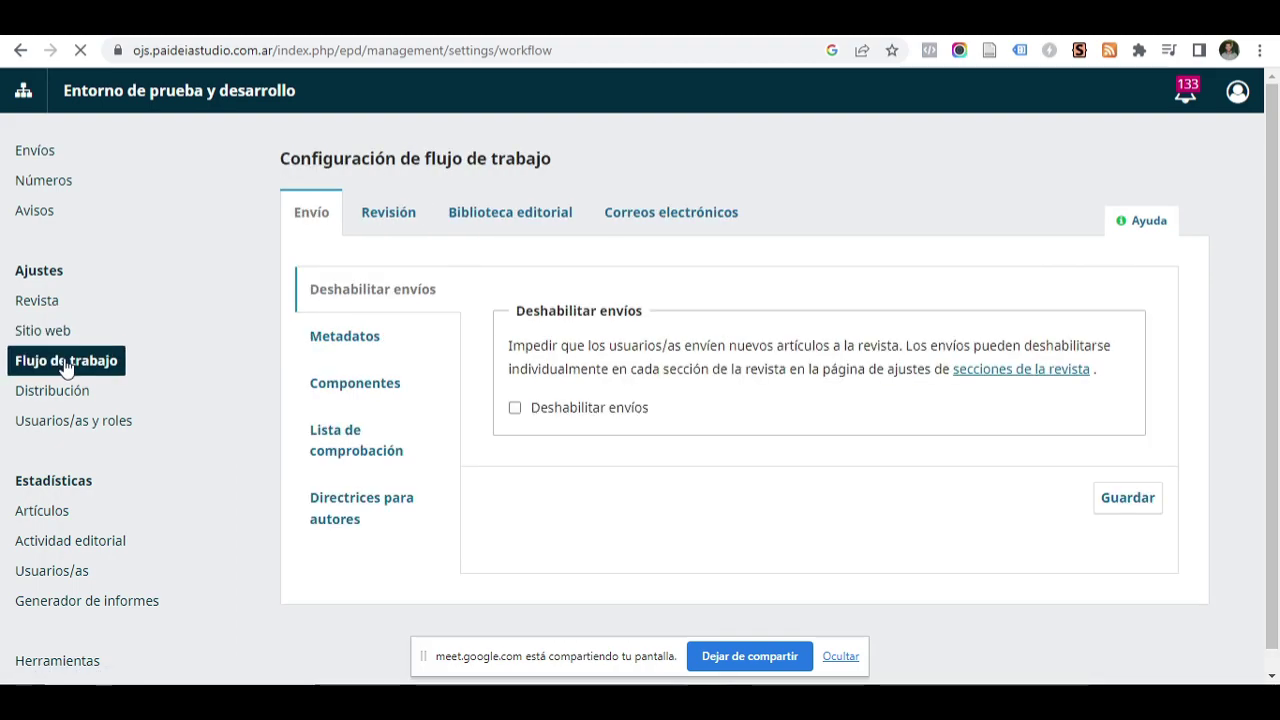
left_click(638, 206)
left_click(520, 308)
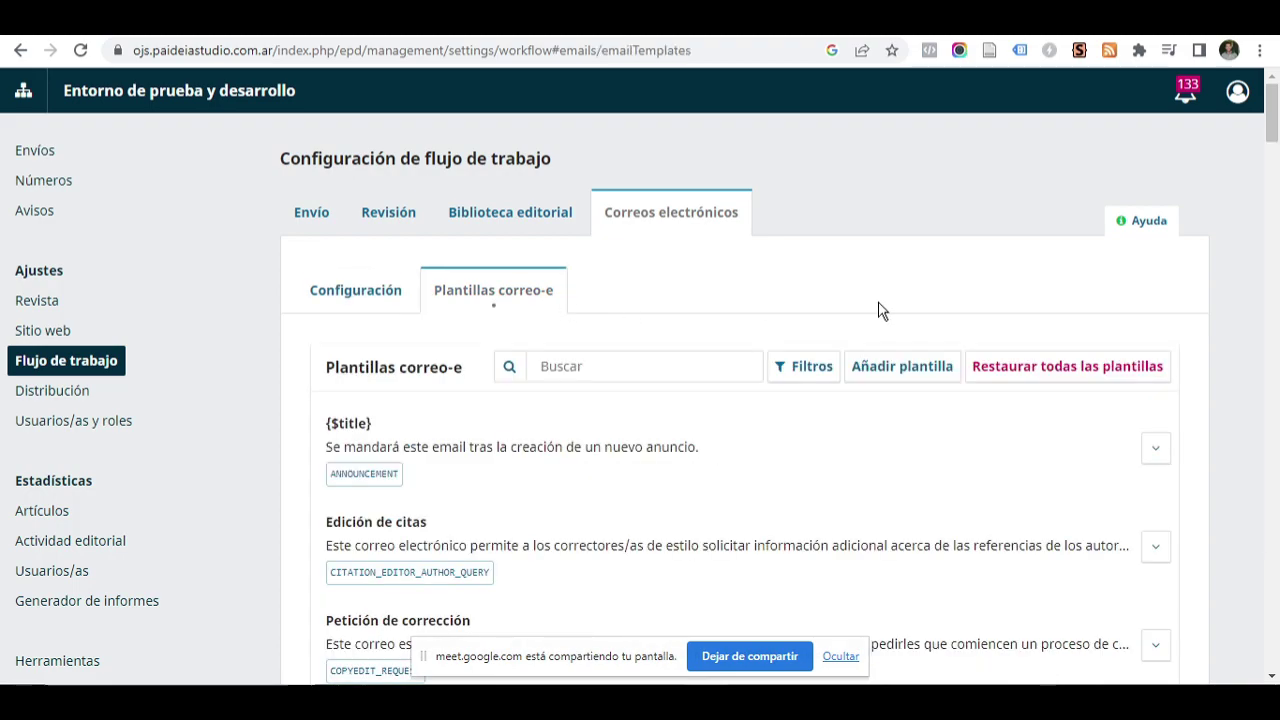
- Search the e-mail templates for "orcid" and view the full text of the template "Solicitando acceso de registro ORCID"
scroll(608, 243, "down", 1)
left_click(608, 272)
type("orcid")
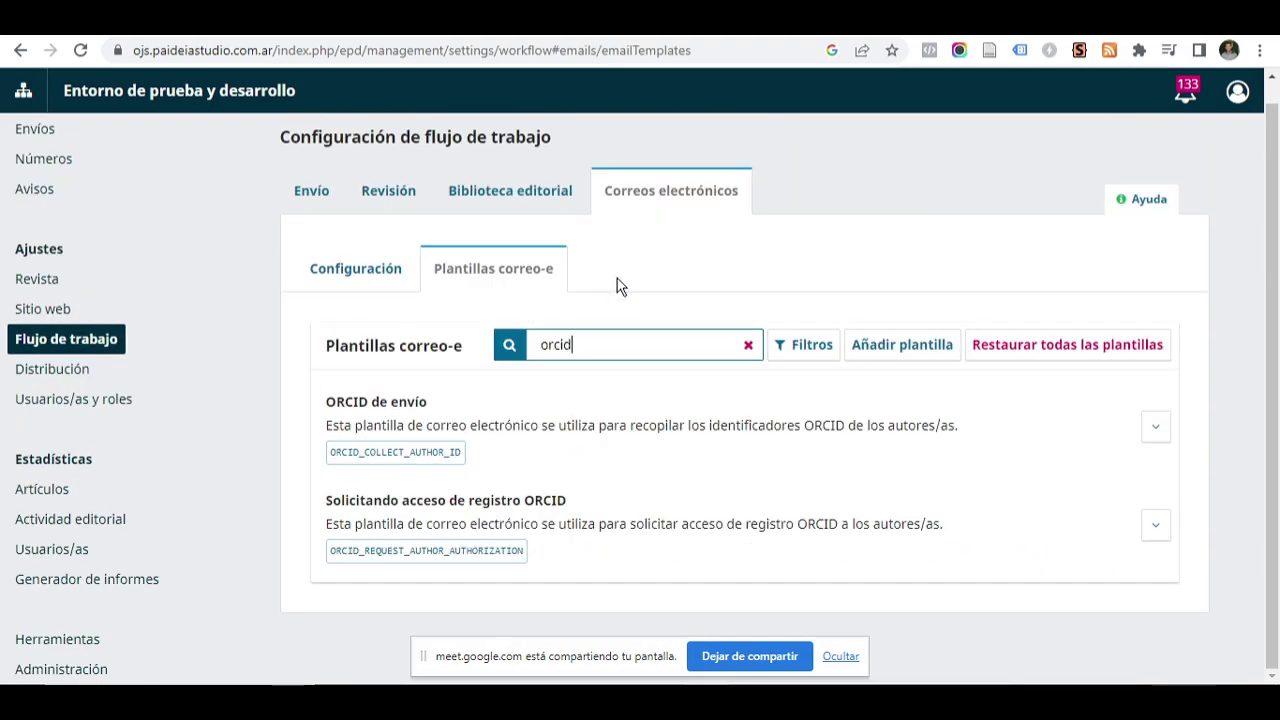
left_click(1156, 527)
scroll(1000, 500, "down", 3)
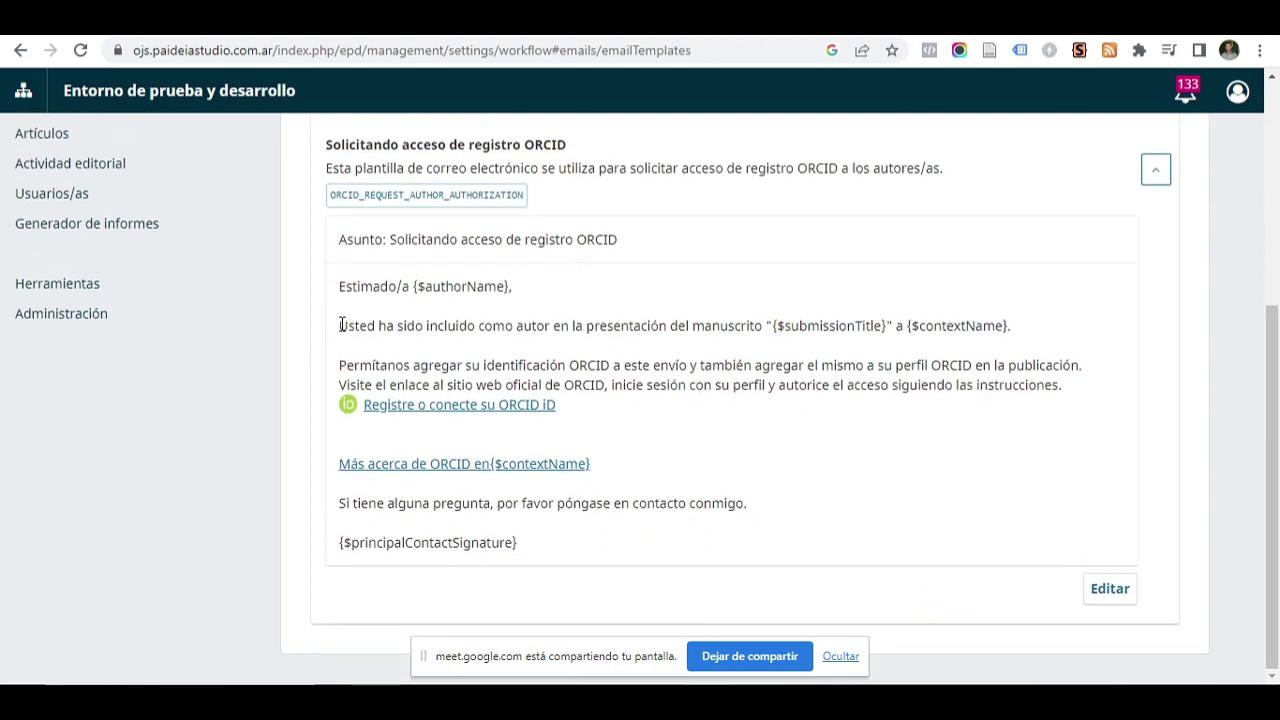
- Examine the message text of the "Solicitando acceso de registro ORCID" template, including the manuscript notice and the ORCID registration link
left_click_drag(341, 325, 990, 328)
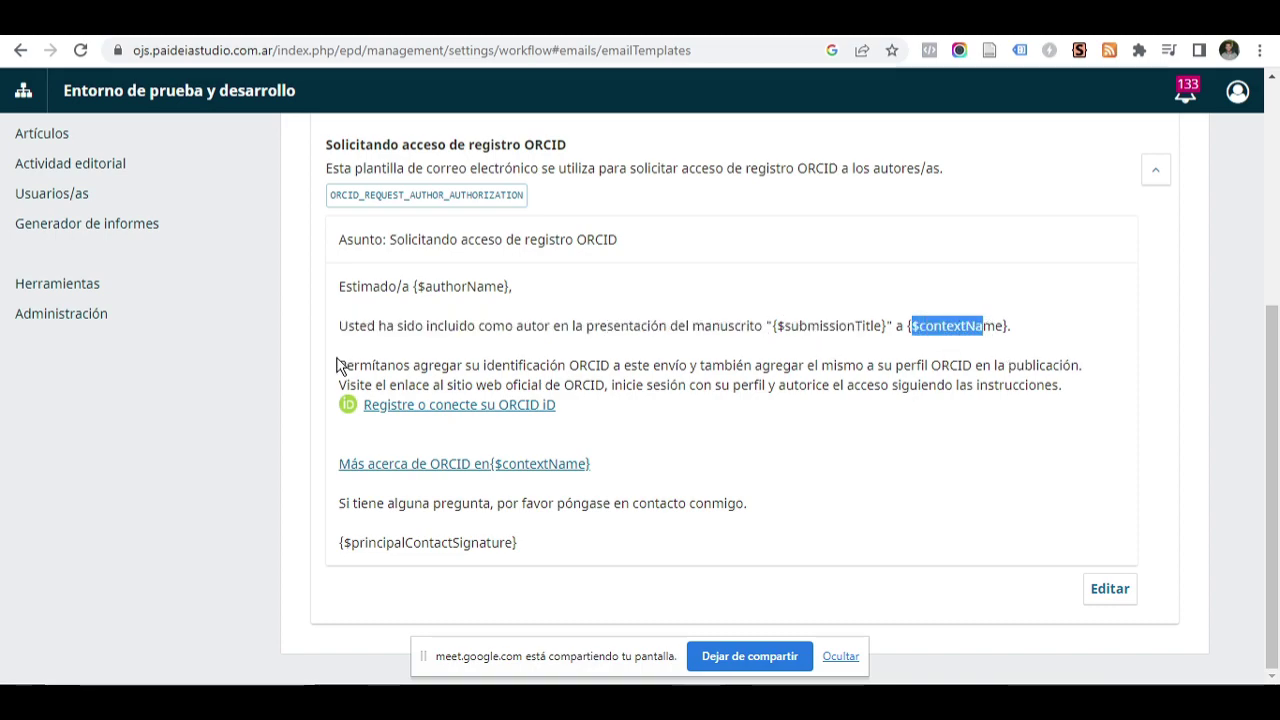
left_click_drag(375, 365, 1080, 415)
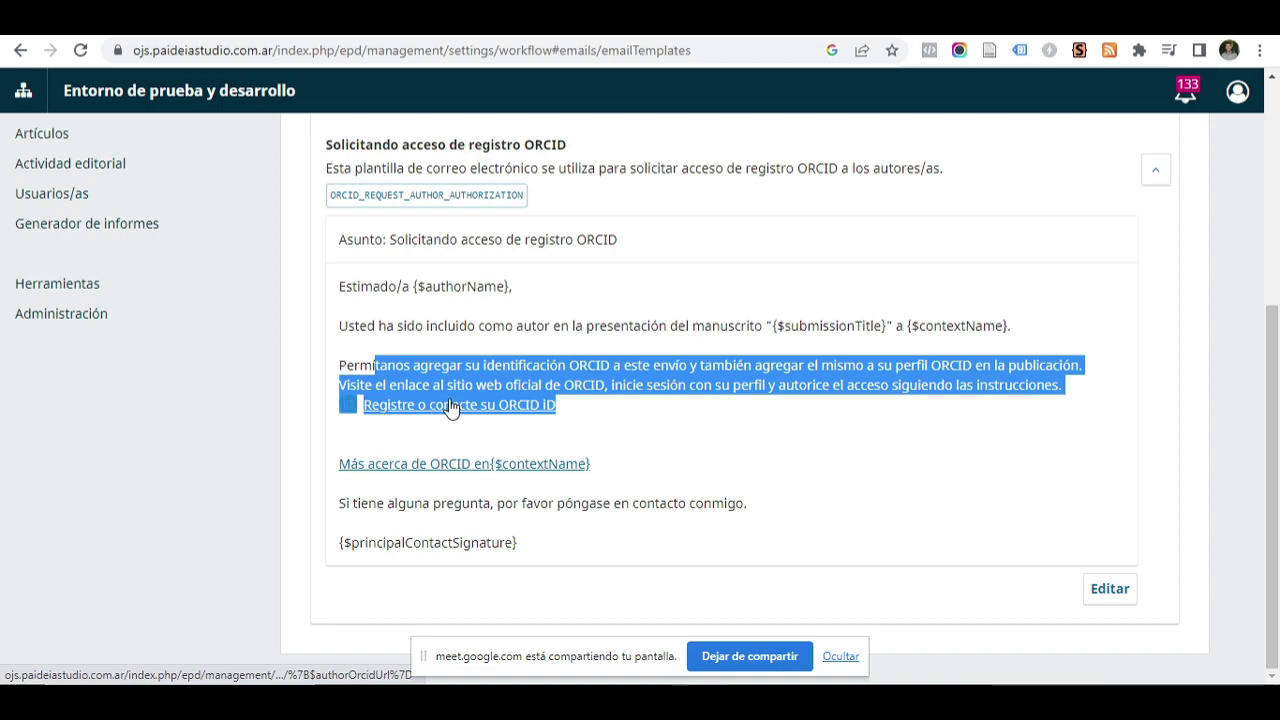
scroll(567, 392, "up", 4)
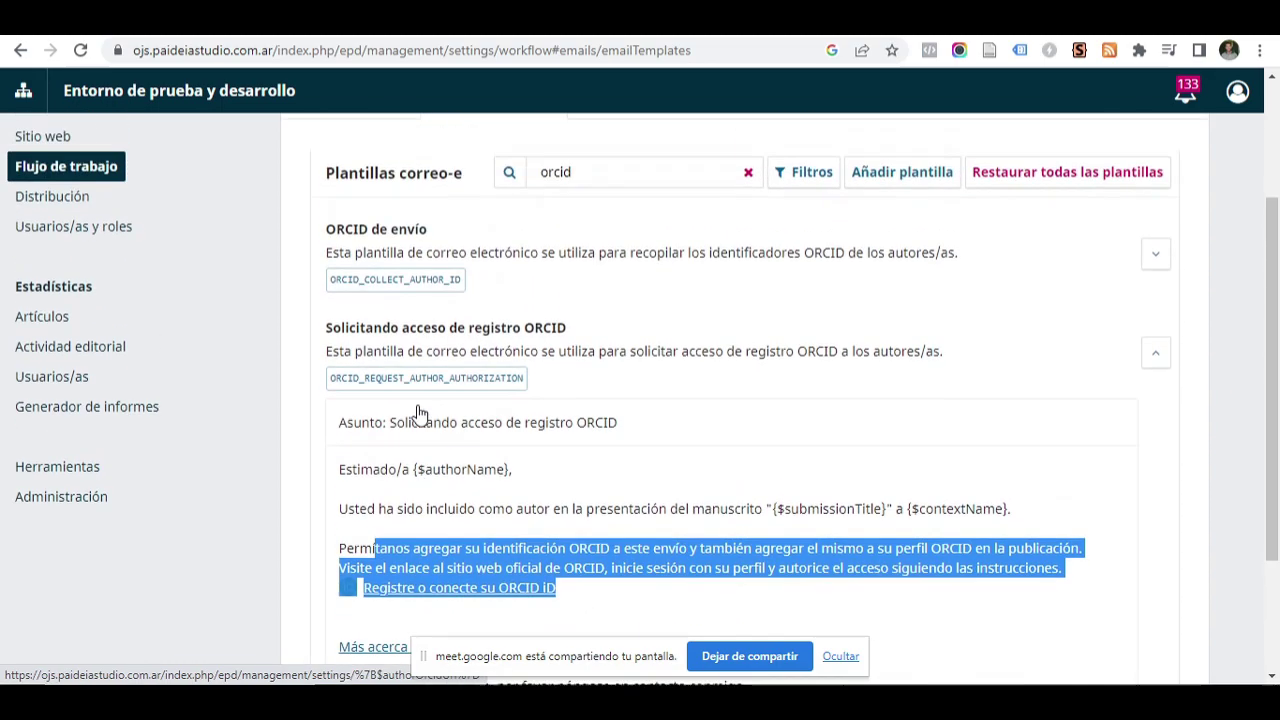
scroll(575, 400, "down", 4)
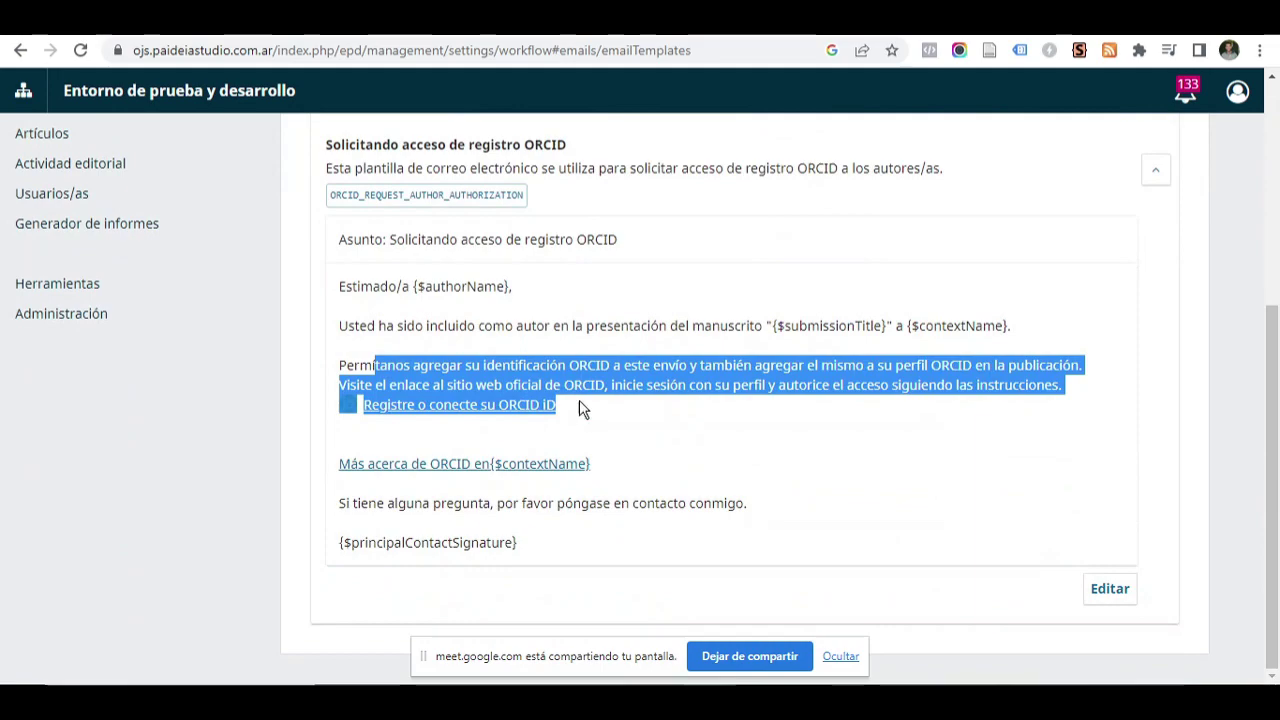
scroll(704, 400, "up", 1)
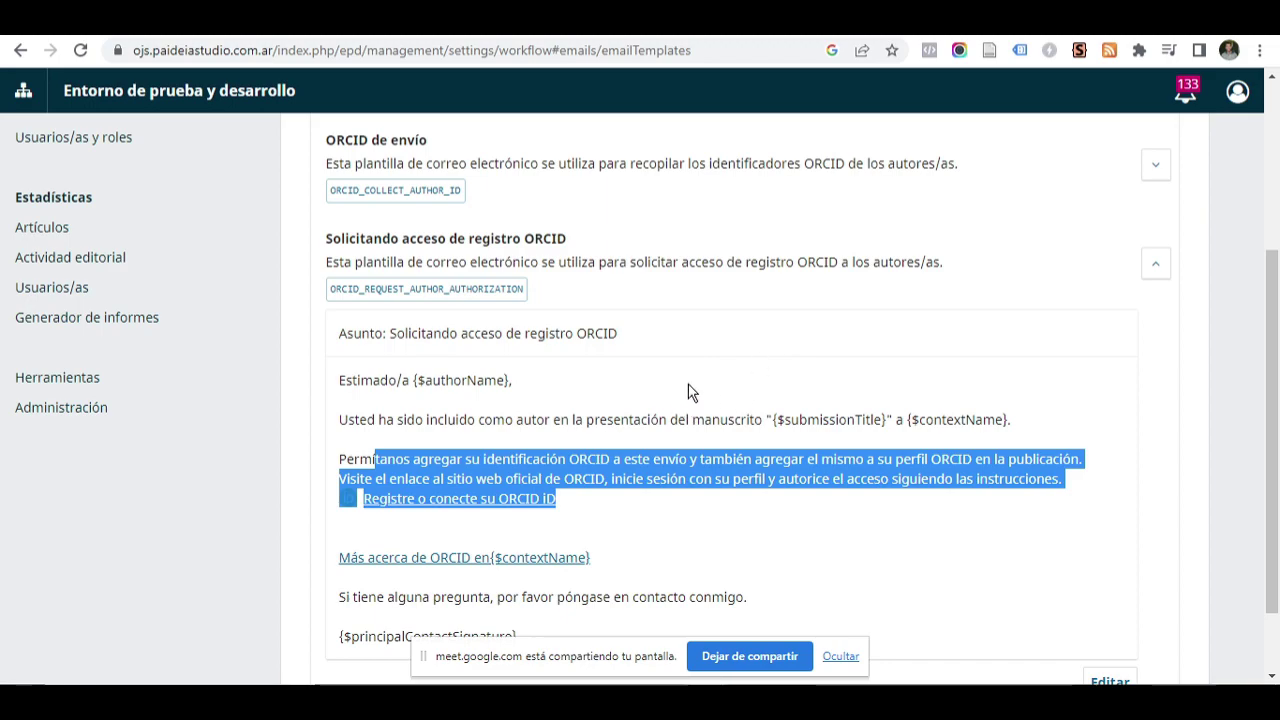
scroll(823, 406, "up", 3)
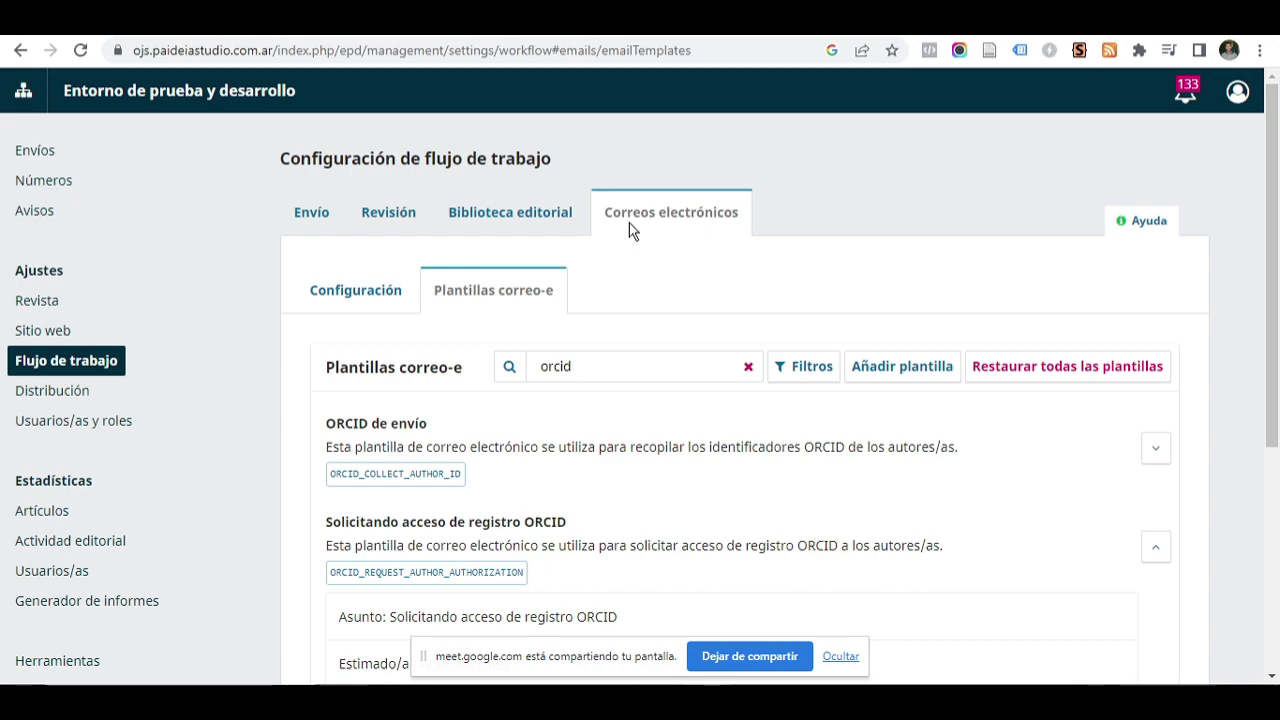
- Open the public section of the logged-in user's profile and examine the option to create or connect an ORCID identifier
left_click(1238, 92)
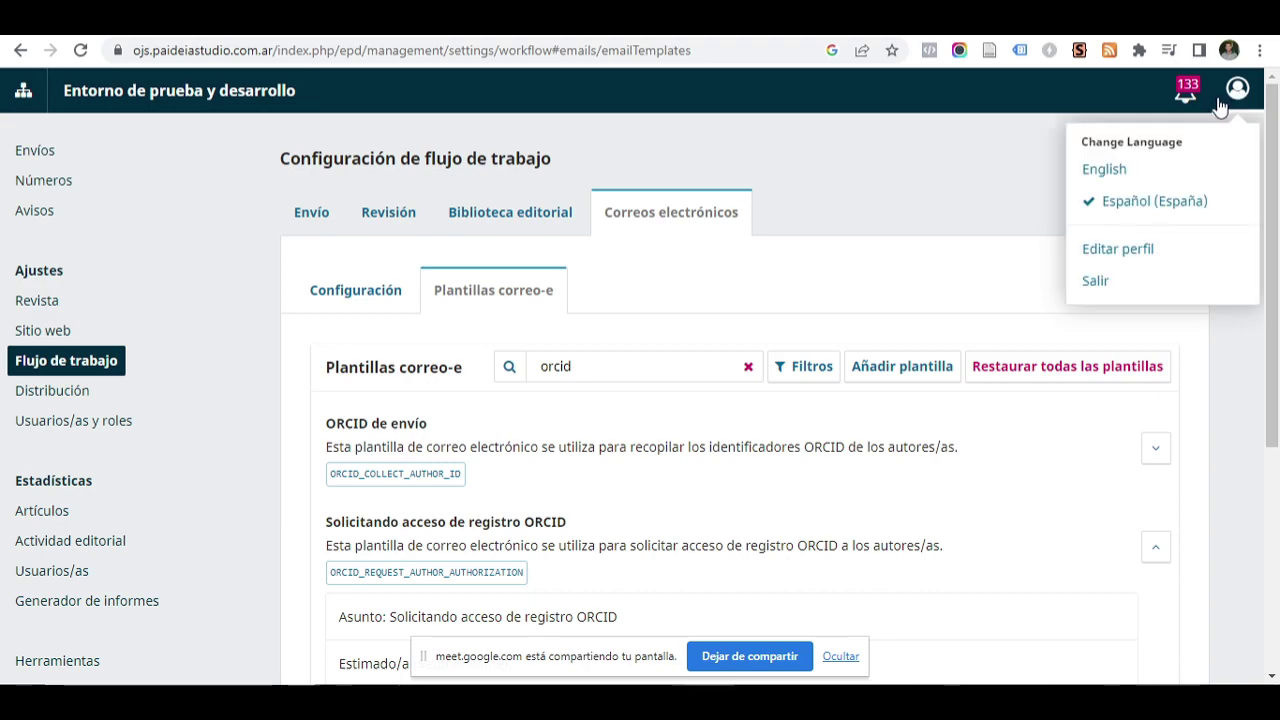
left_click(1124, 259)
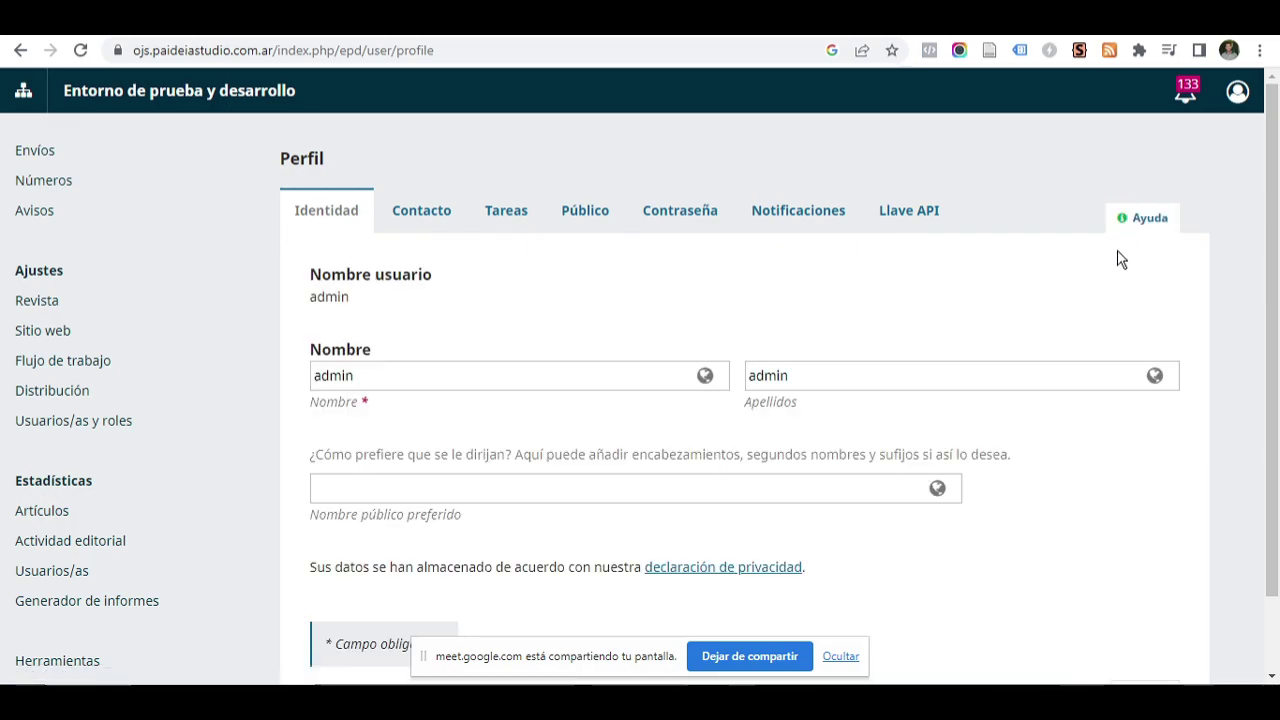
left_click(590, 218)
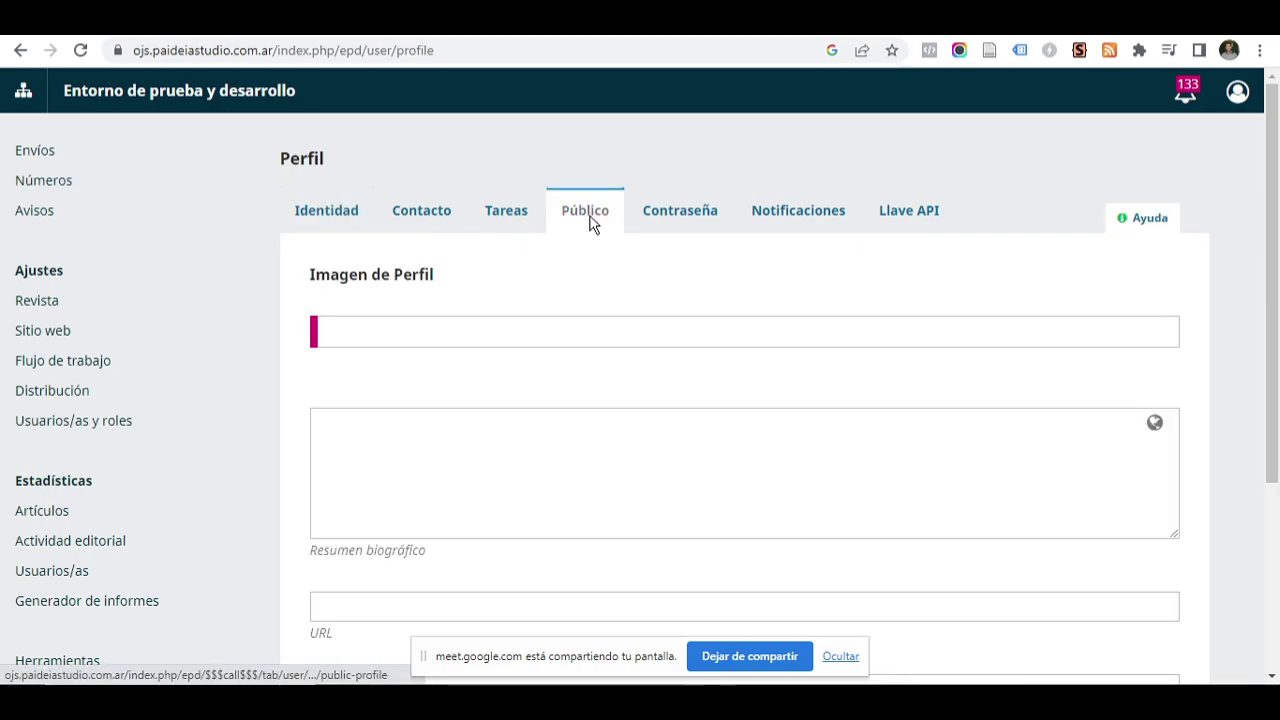
scroll(590, 224, "down", 4)
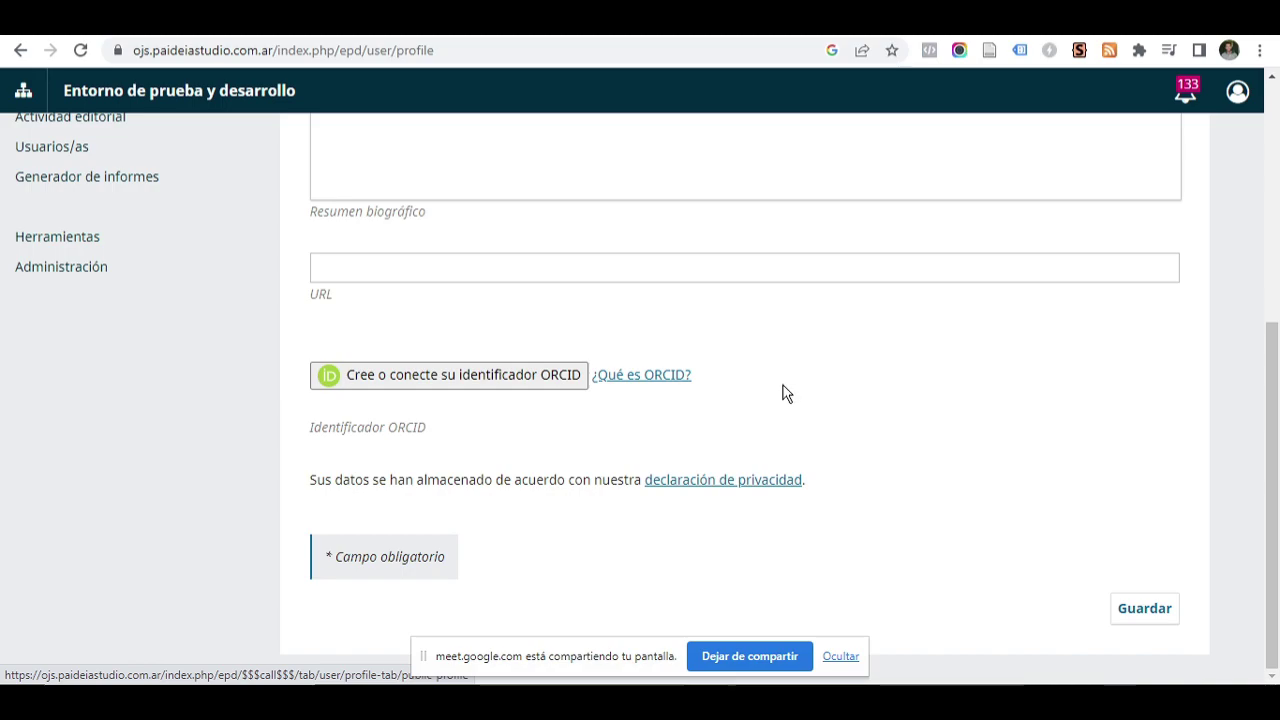
scroll(551, 389, "up", 4)
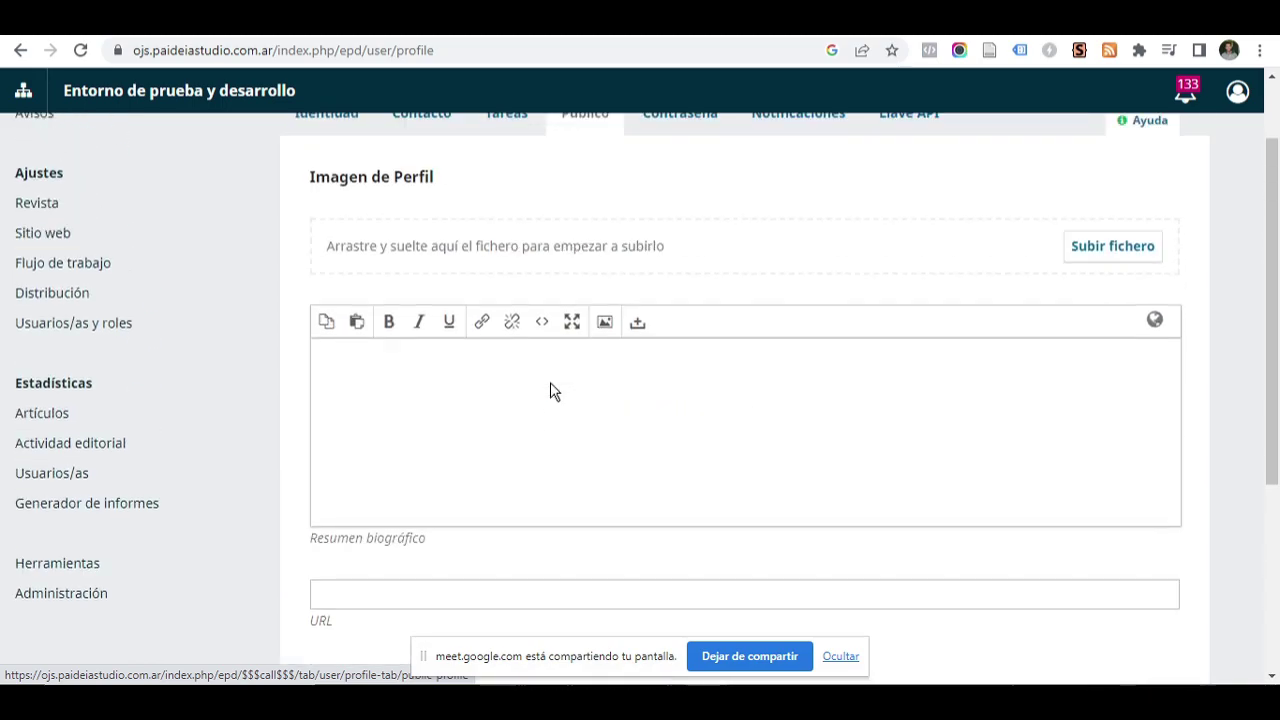
- Open the journal's upcoming issues and edit the issue "Vol. 6 (2021): HTML - RHD/UNED"
left_click(30, 155)
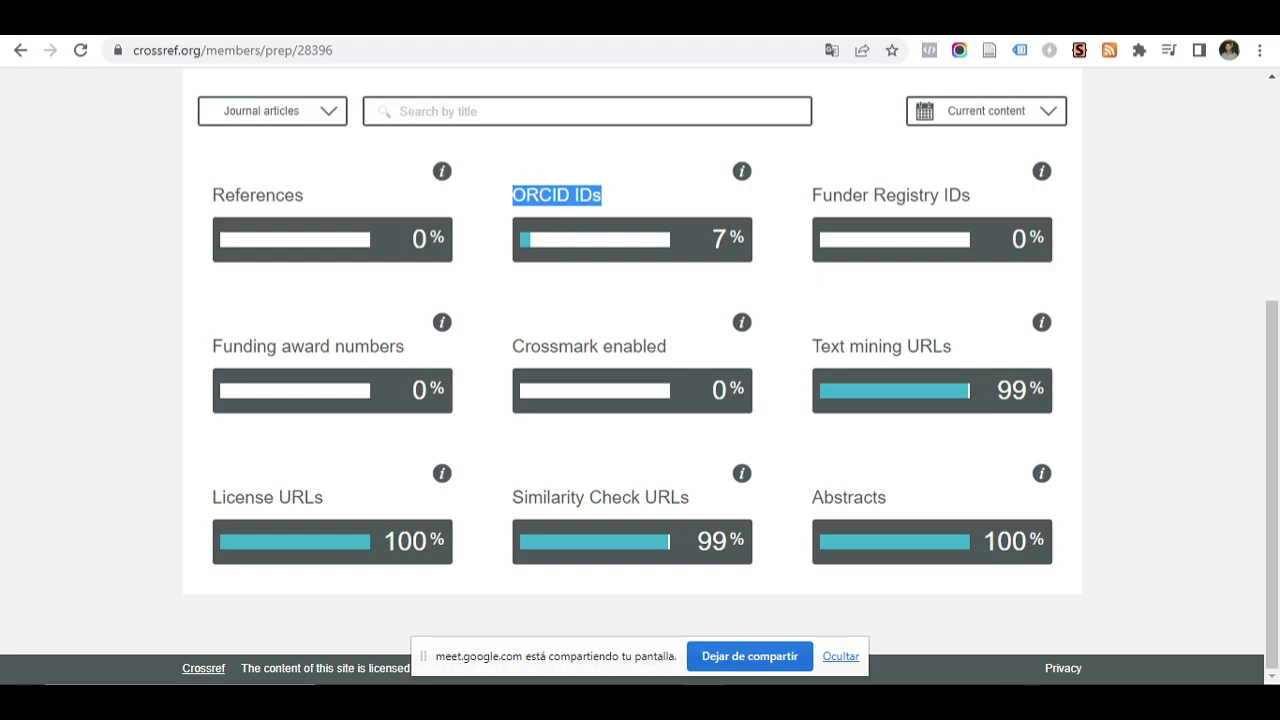
key("ctrl+Tab")
left_click(47, 182)
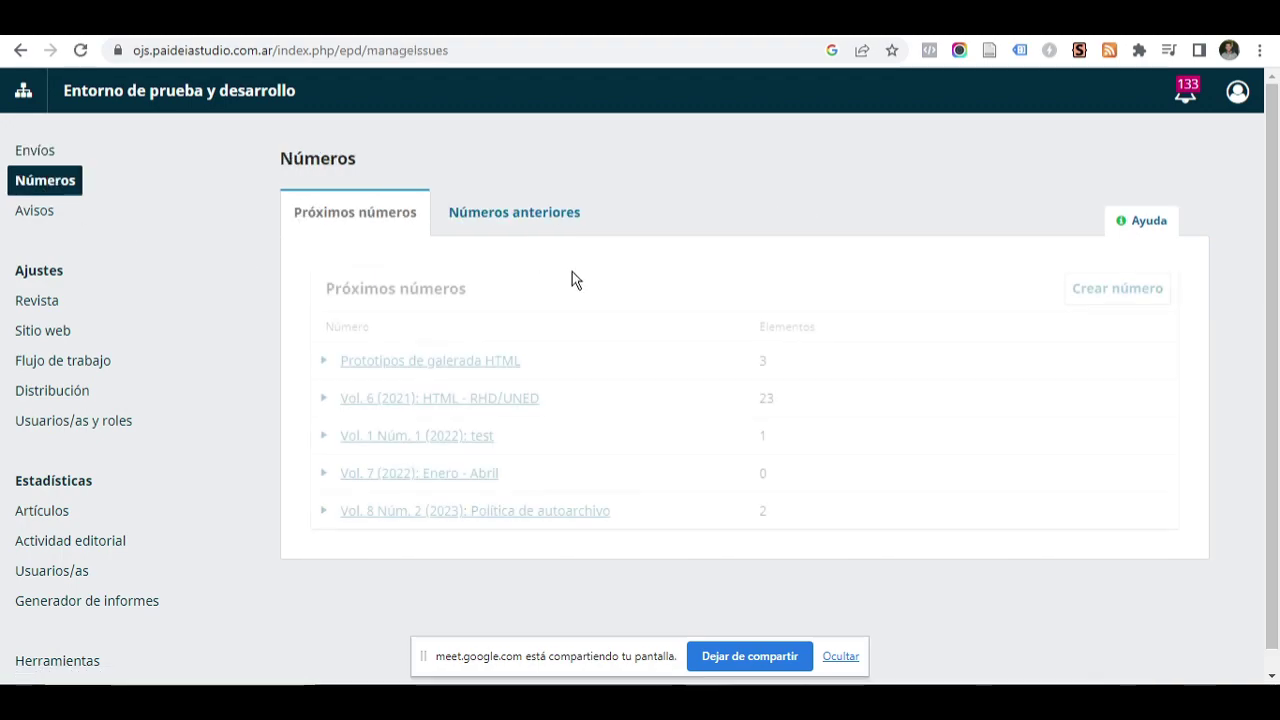
left_click(560, 224)
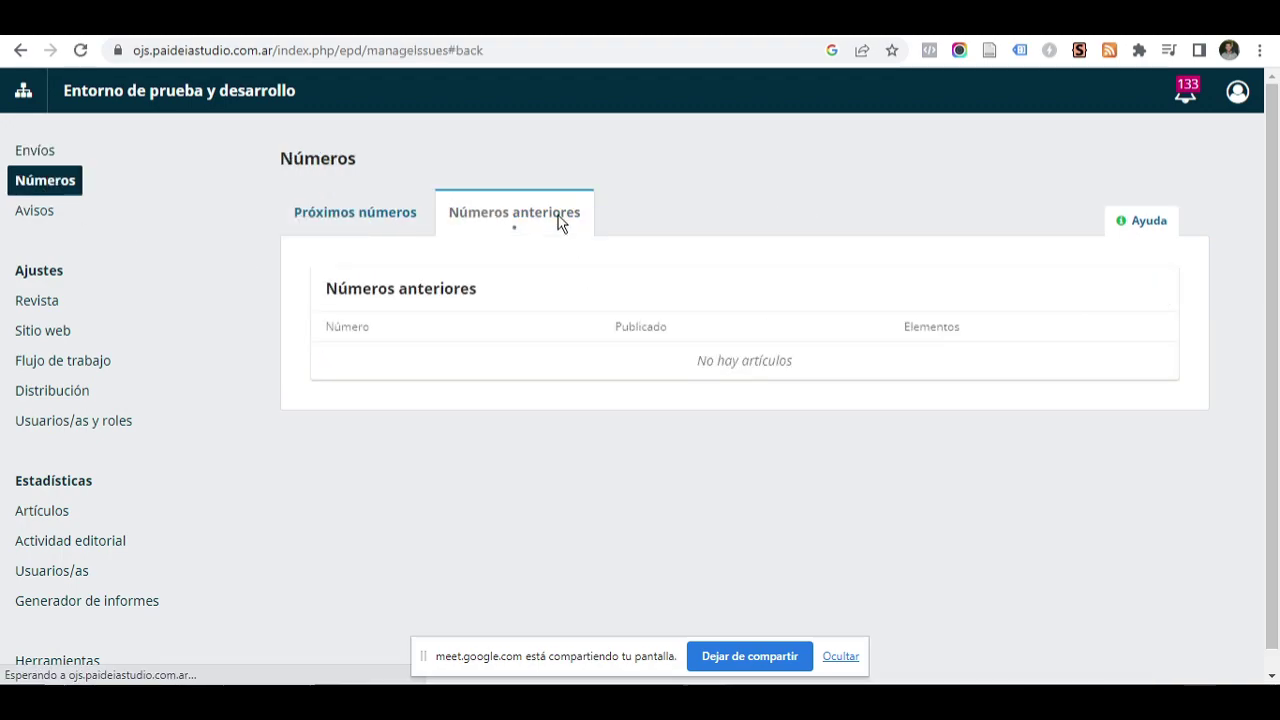
left_click(362, 212)
left_click(323, 361)
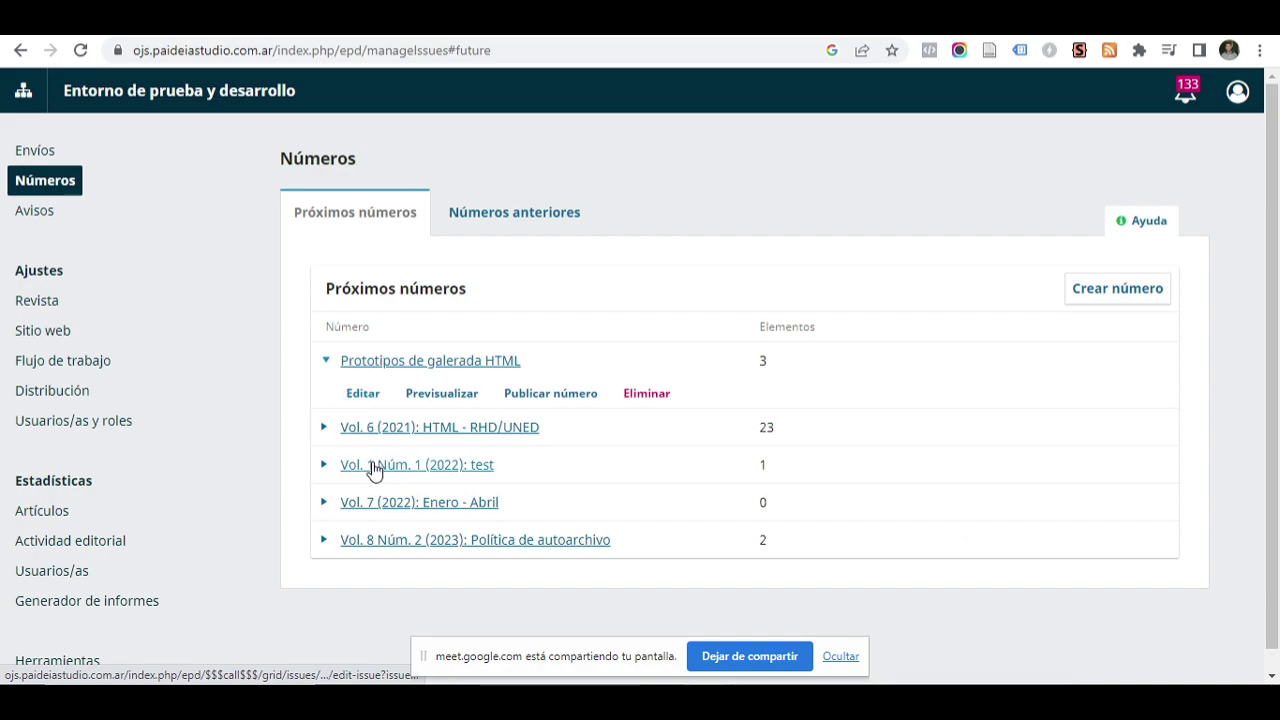
left_click(323, 430)
left_click(360, 458)
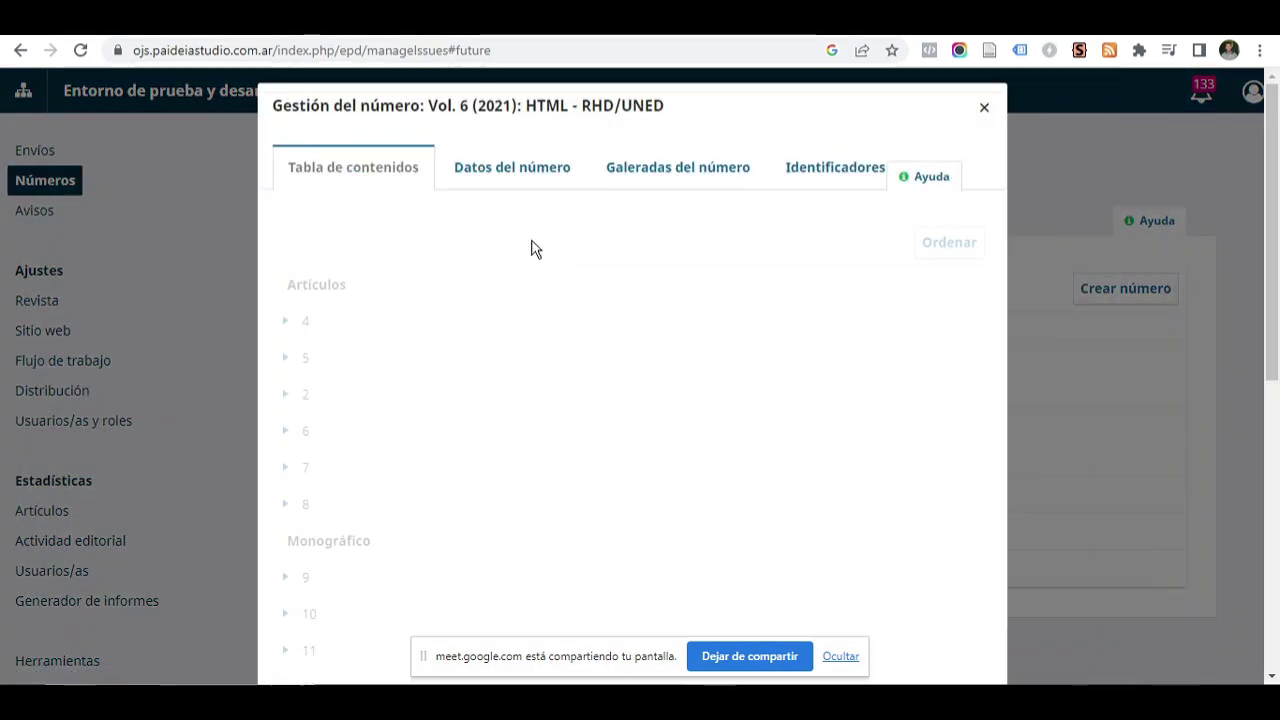
- Open the submission of article 4 from the issue's contents in a new browser tab and close the issue
scroll(531, 249, "down", 2)
left_click(286, 135)
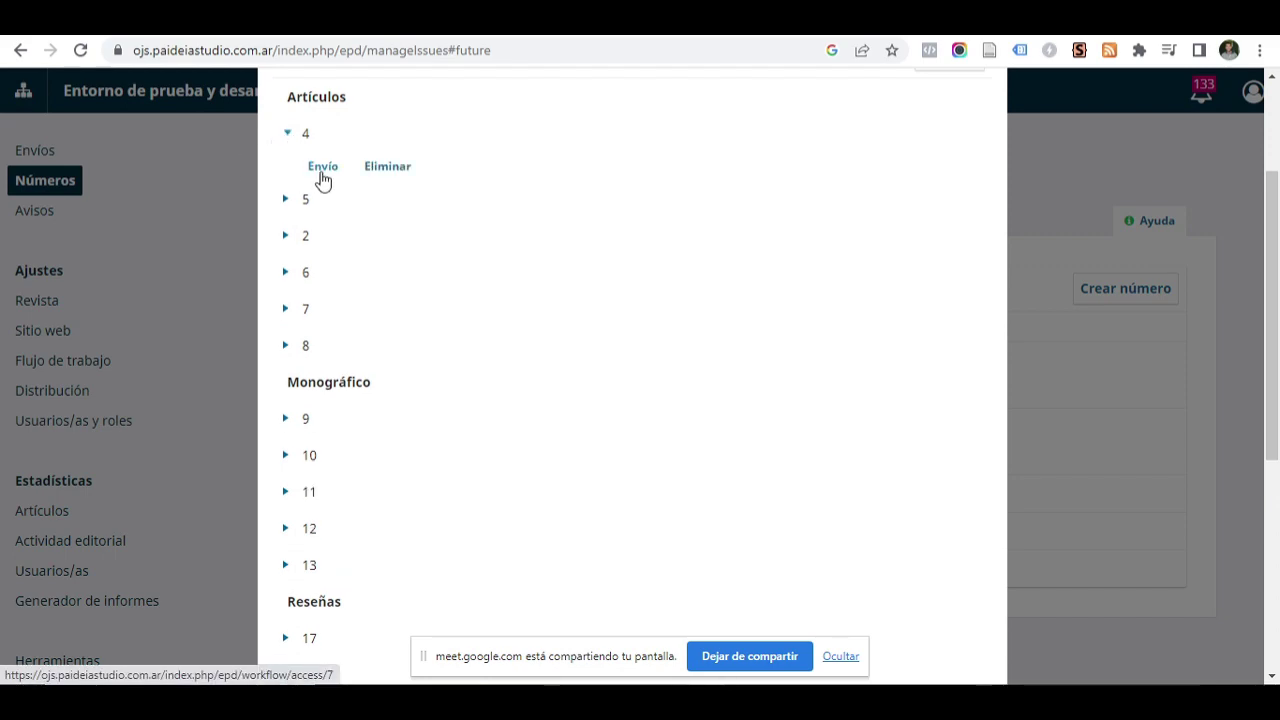
right_click(321, 172)
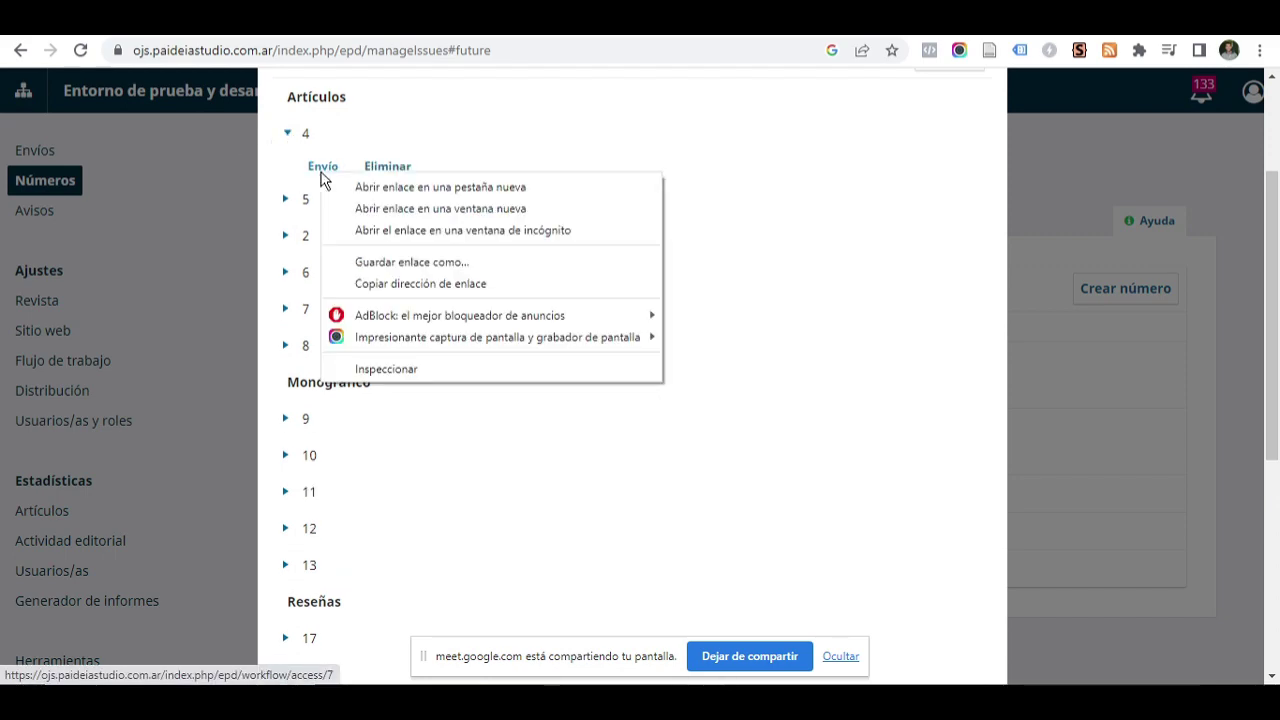
left_click(541, 190)
scroll(1164, 469, "up", 2)
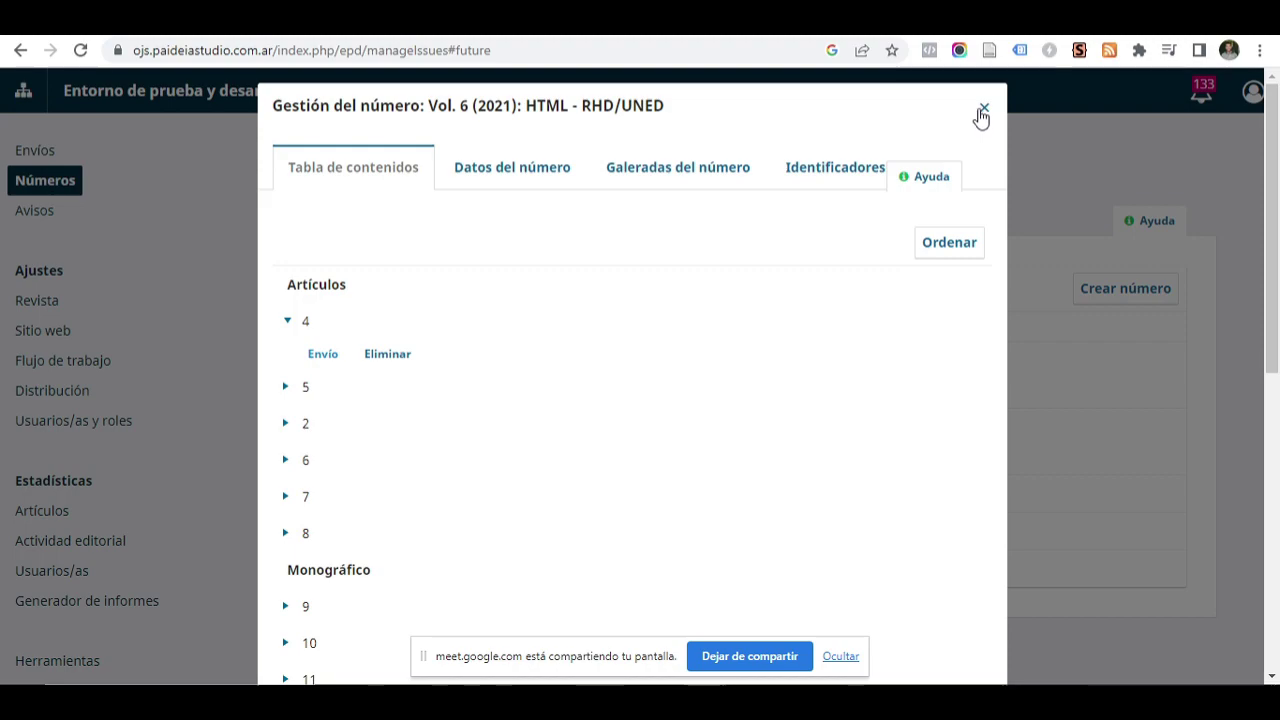
left_click(984, 109)
- Open archived submission 39, "test: test", and show the contributors of its publication
left_click(34, 150)
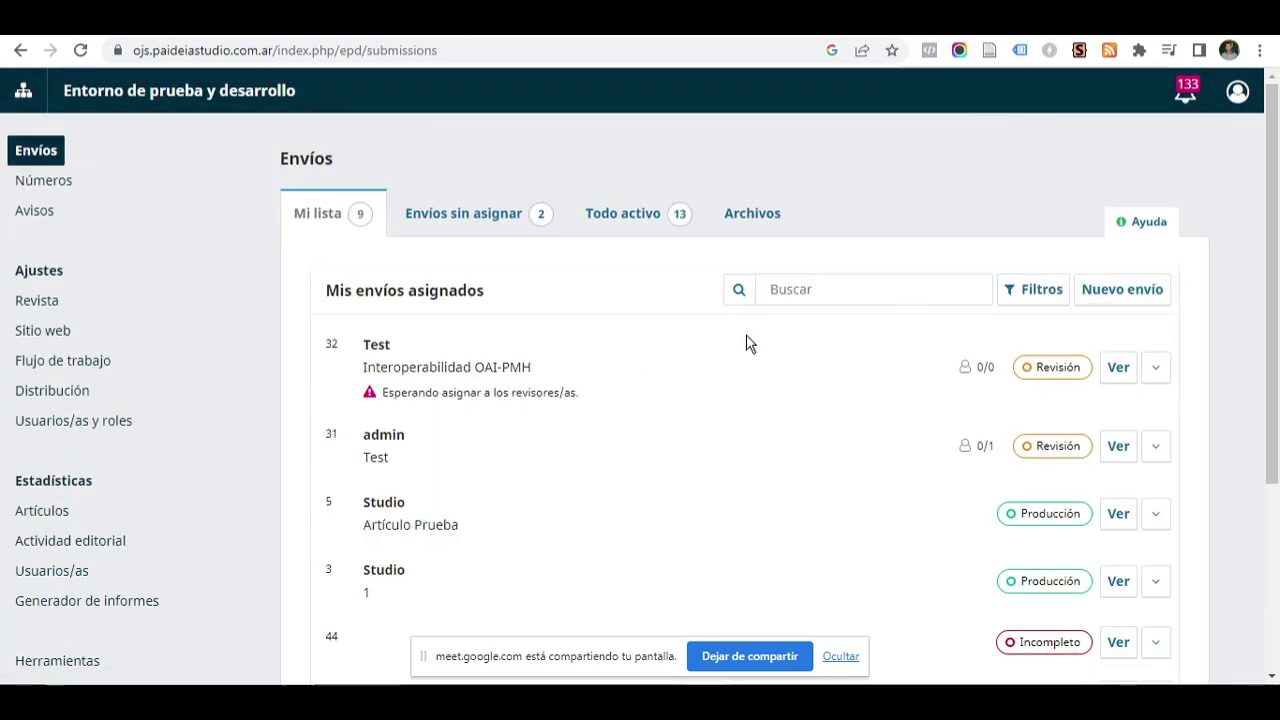
left_click(760, 226)
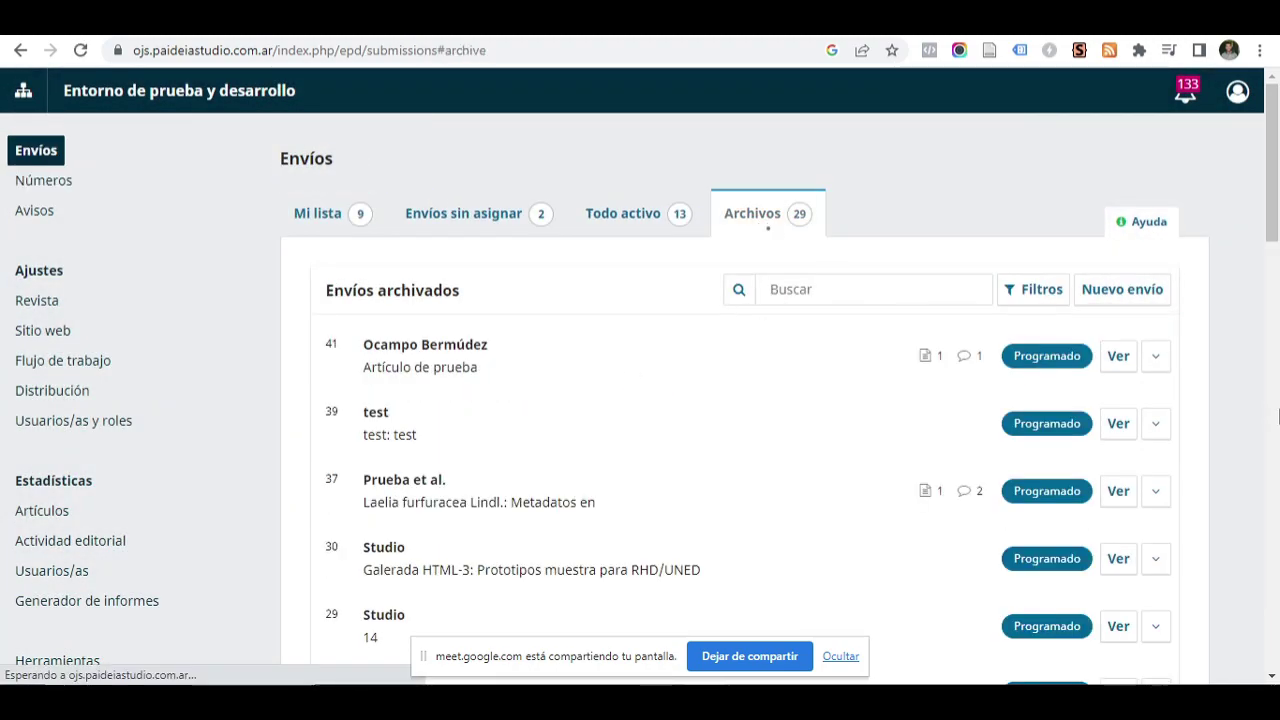
left_click(1117, 423)
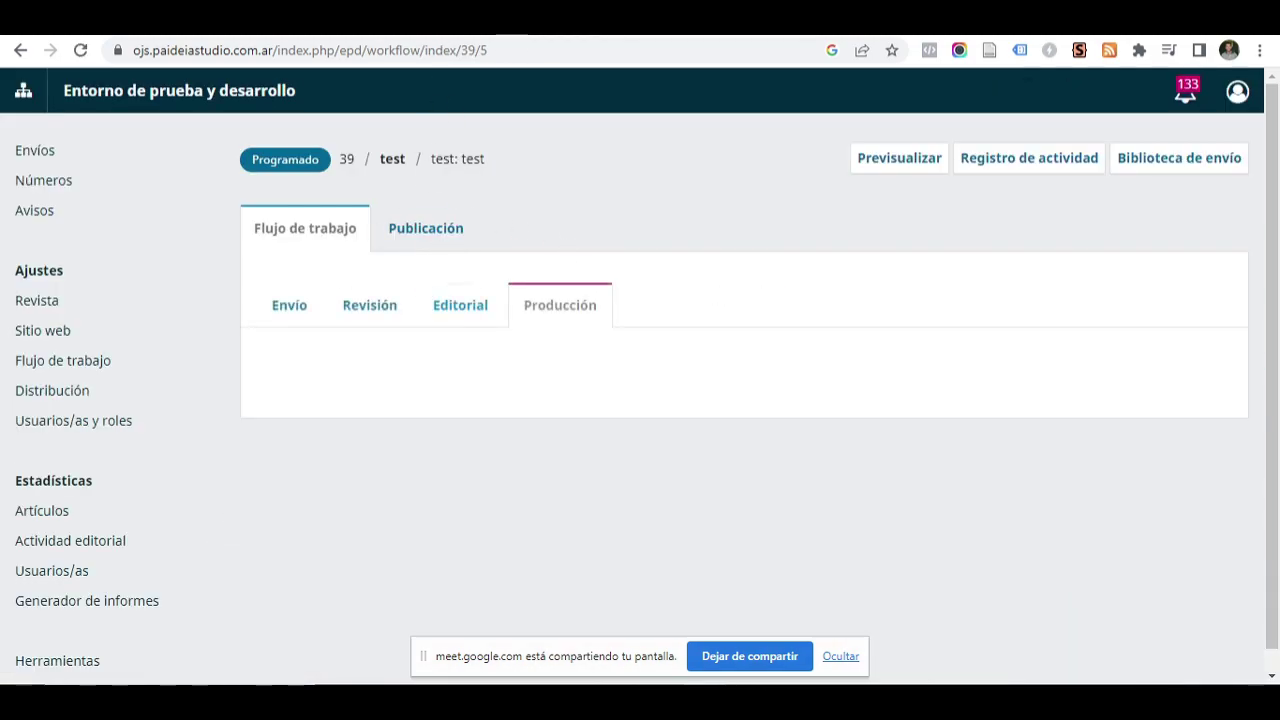
left_click(479, 34)
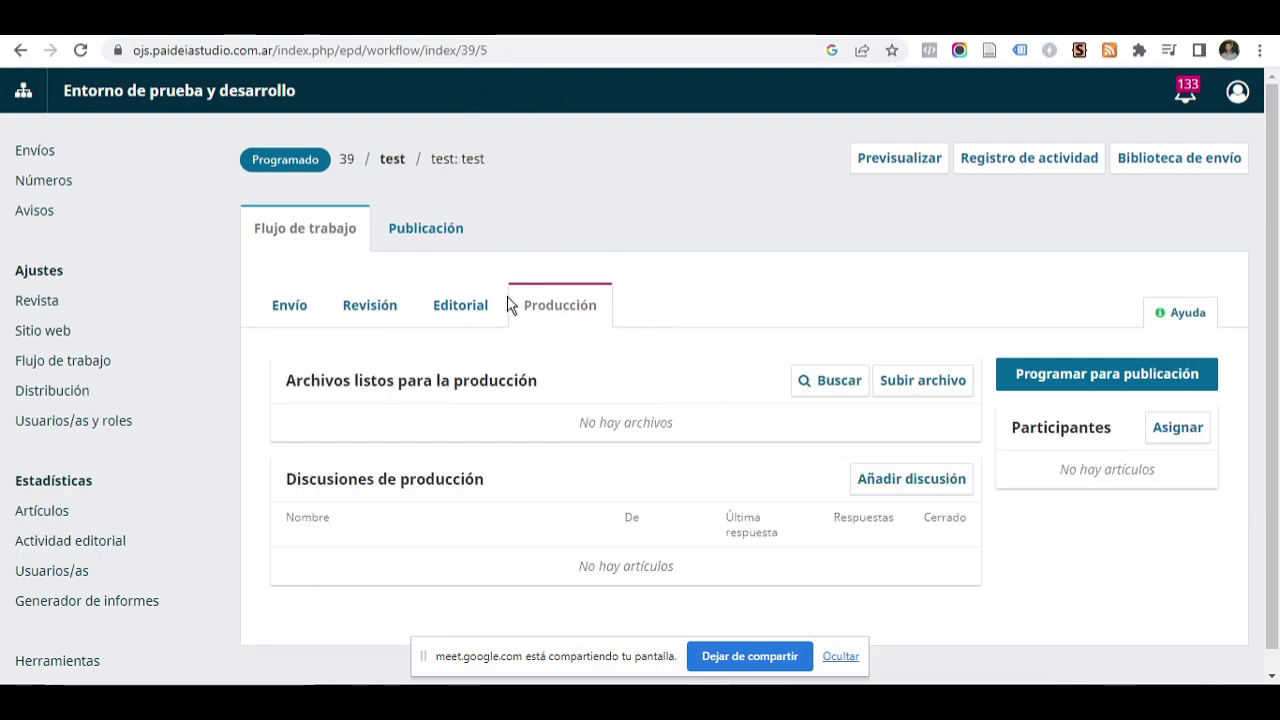
left_click(438, 231)
scroll(250, 336, "down", 2)
left_click(349, 200)
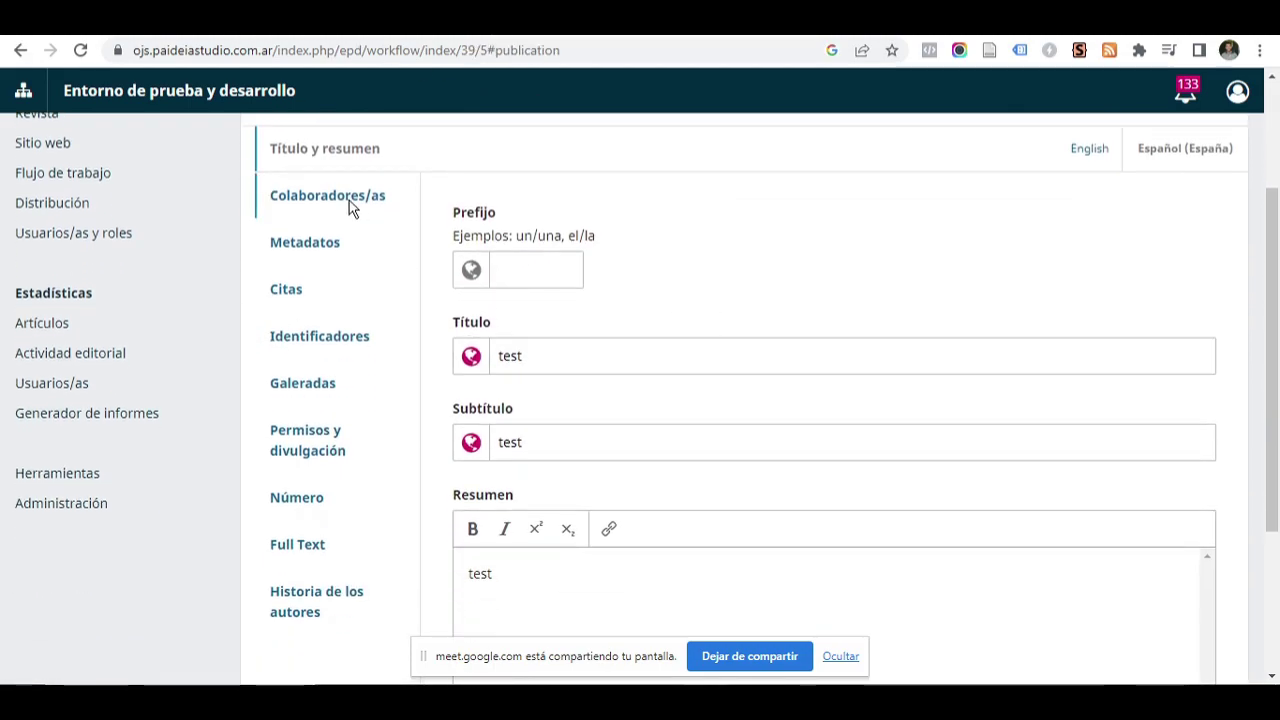
- Edit the contributor "test test", enable the e-mail requesting ORCID authorization, and save the contributor
left_click(462, 265)
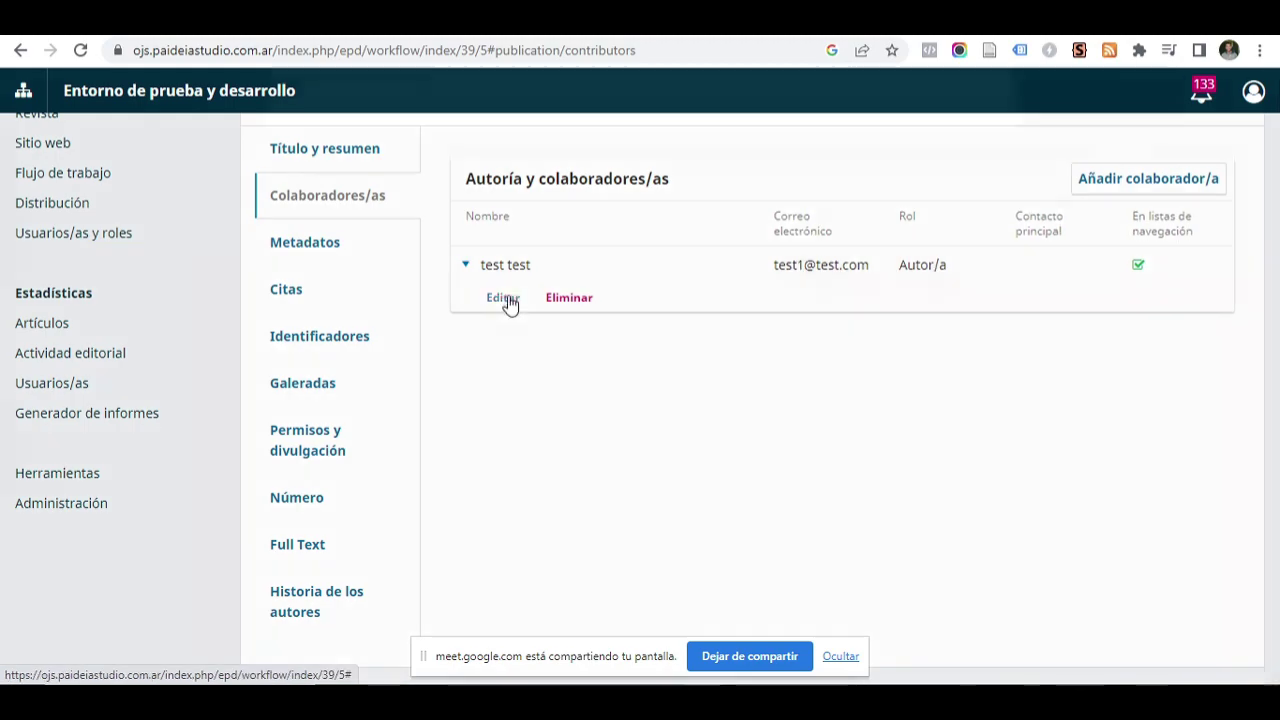
left_click(505, 299)
scroll(514, 414, "down", 10)
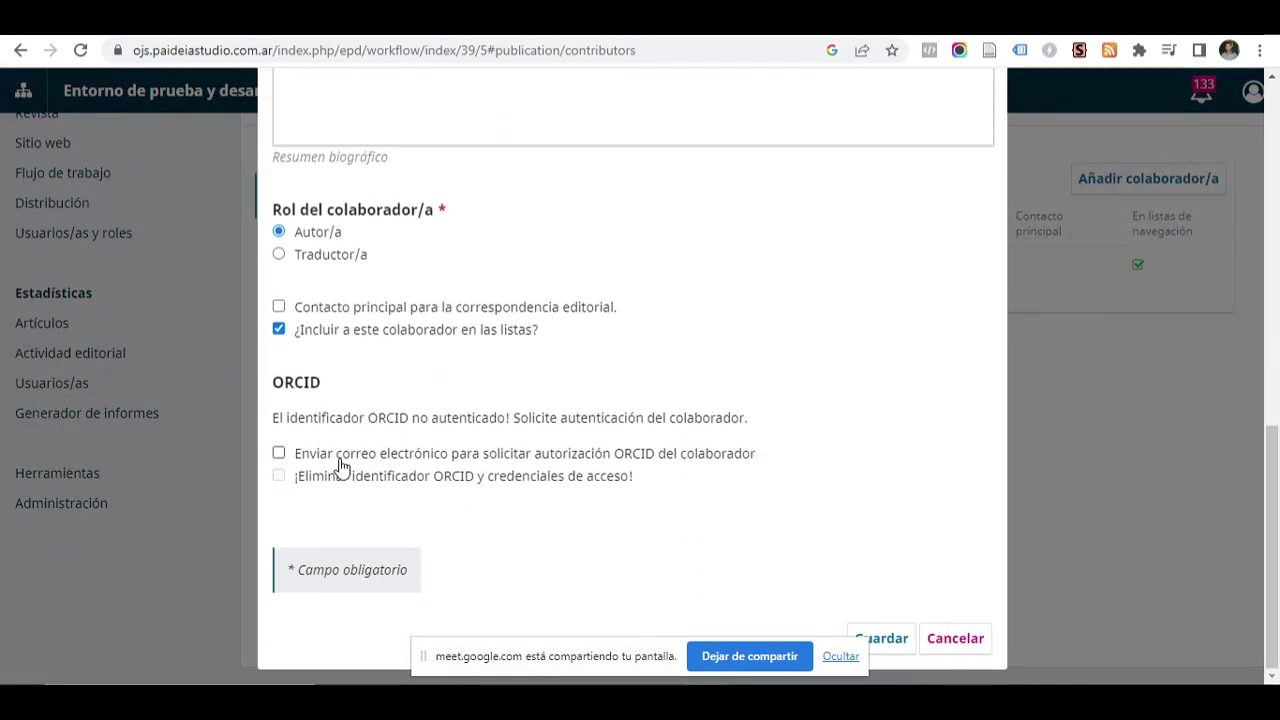
left_click(278, 453)
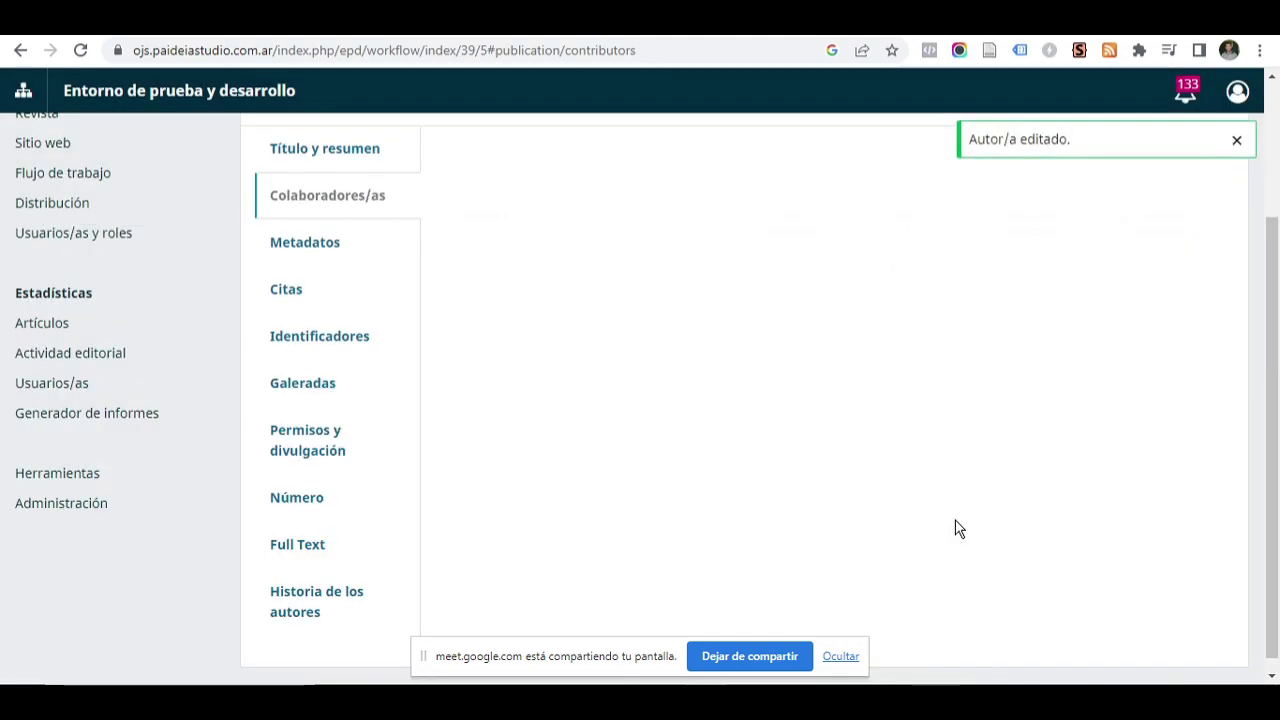
scroll(955, 527, "up", 2)
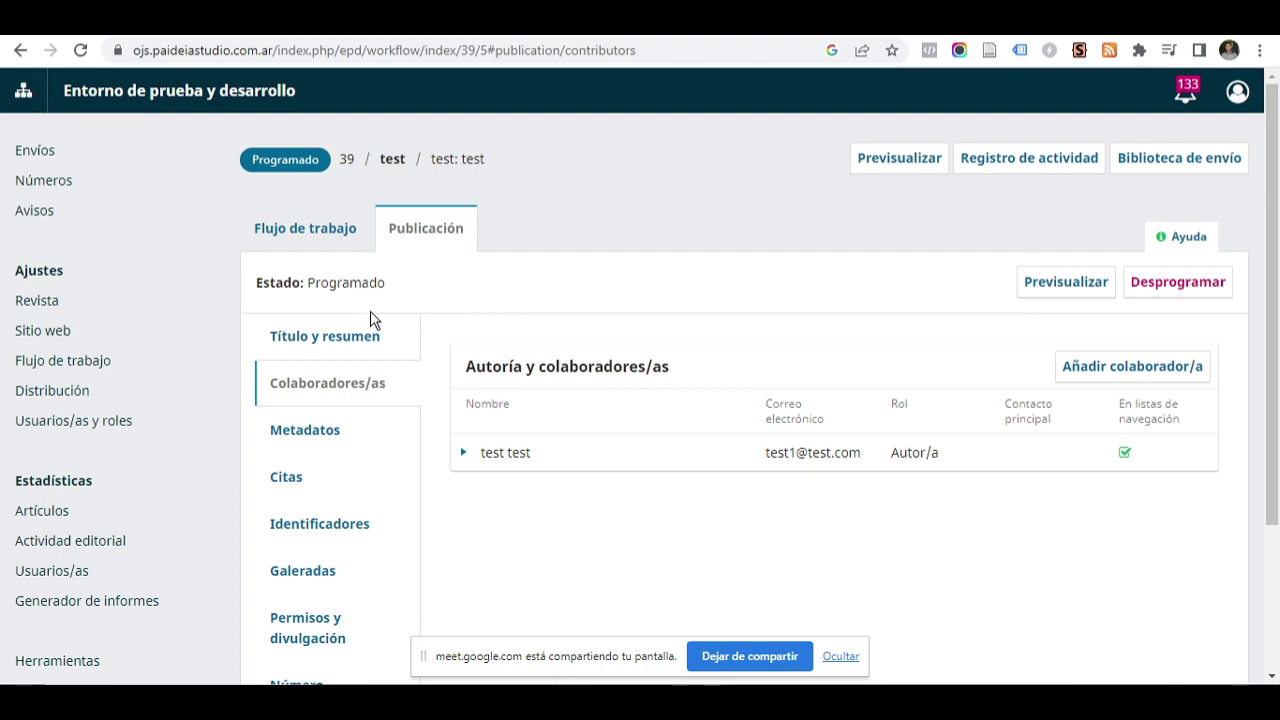
key("alt+Tab")
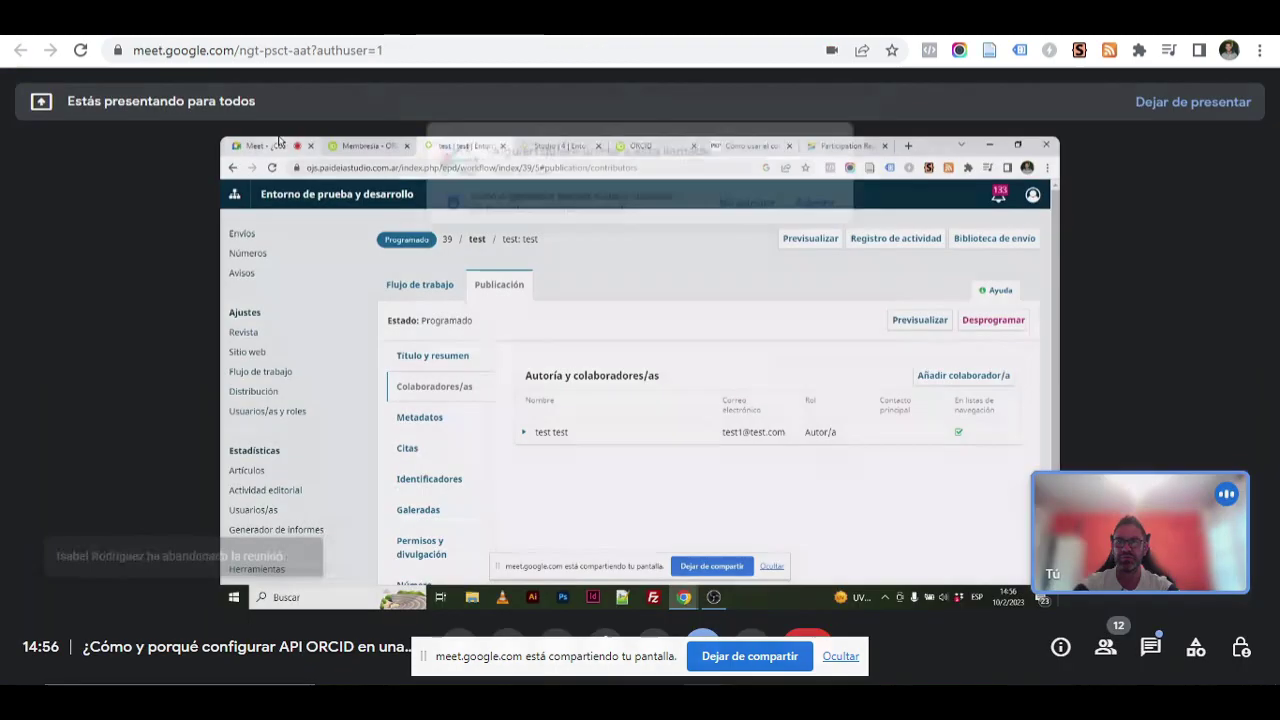
left_click(842, 177)
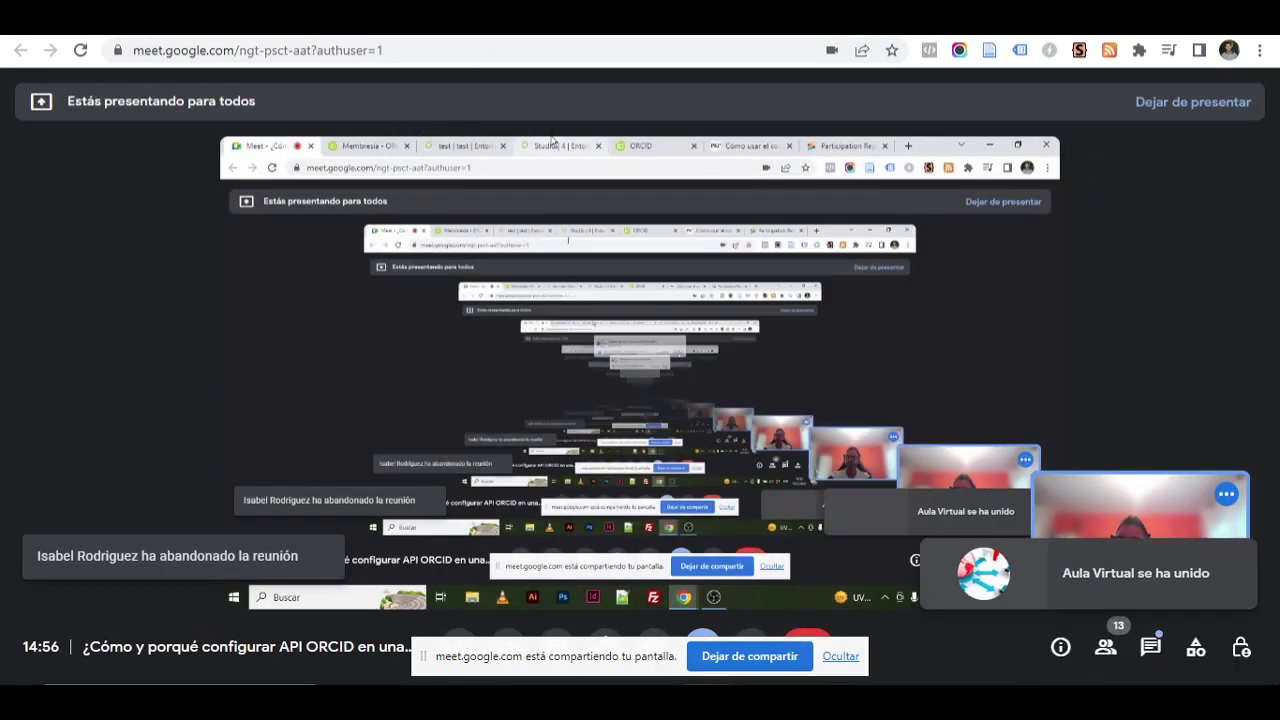
key("alt+Tab")
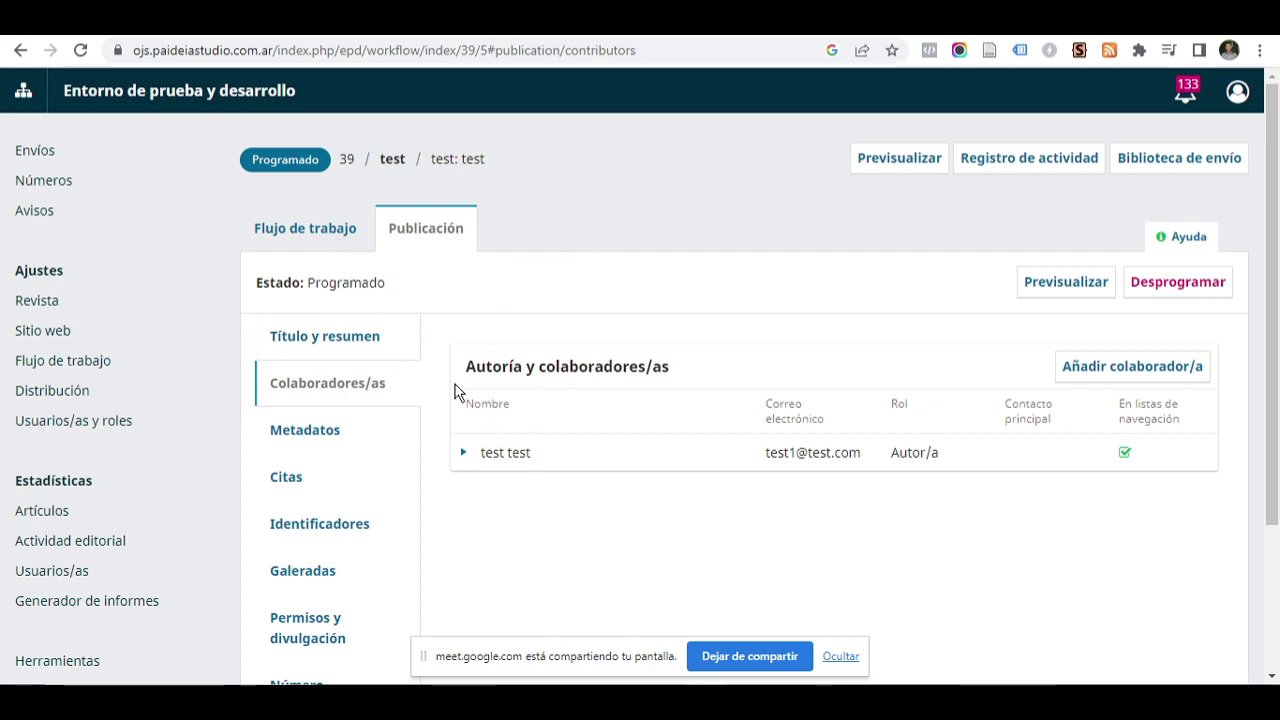
- Check the review stage in the workflow of submission 39
left_click(293, 228)
left_click(390, 308)
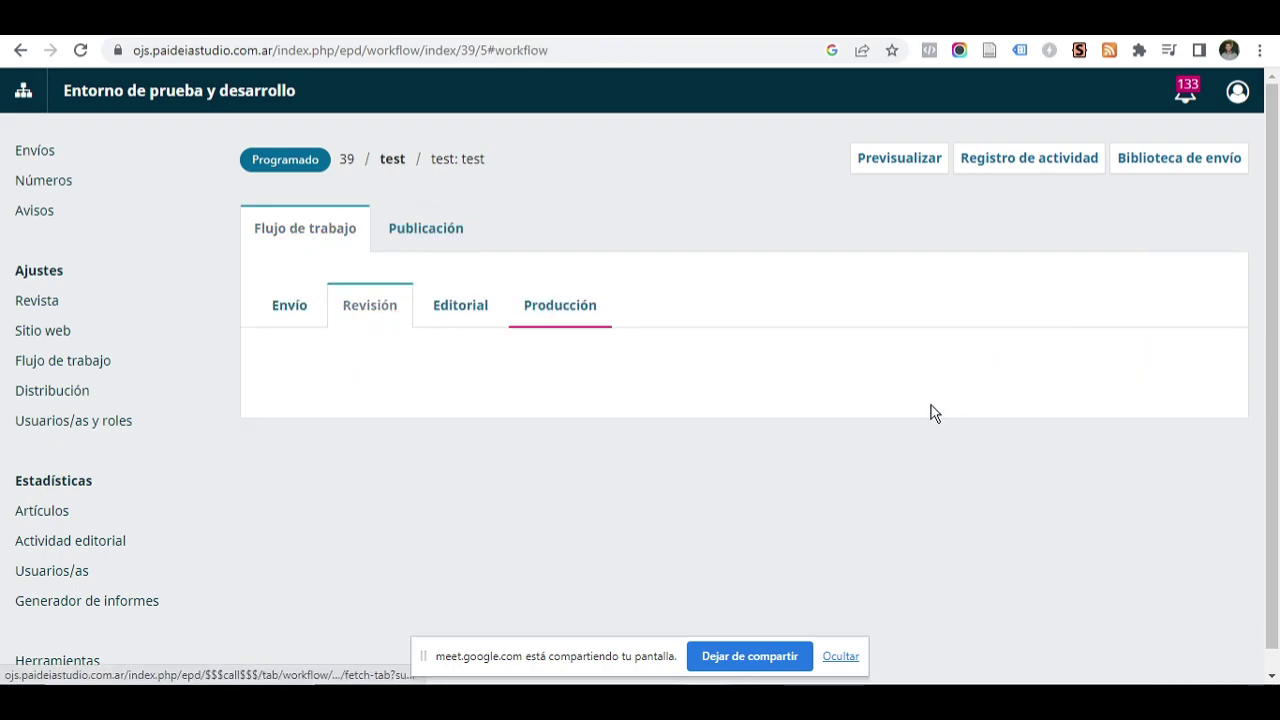
scroll(440, 350, "down", 1)
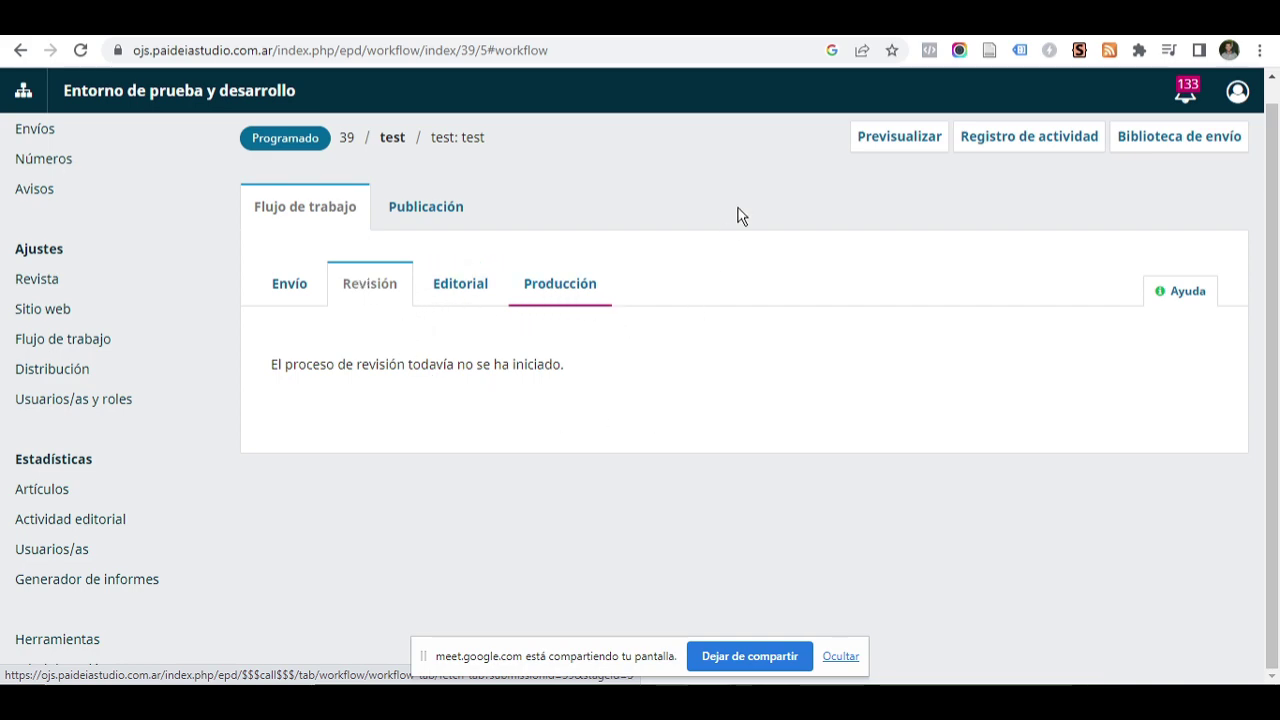
- Switch to the PKP Docs page on using the ORCID plugin and examine the reviewer credits section and page address
key("ctrl+Tab")
scroll(851, 480, "down", 1)
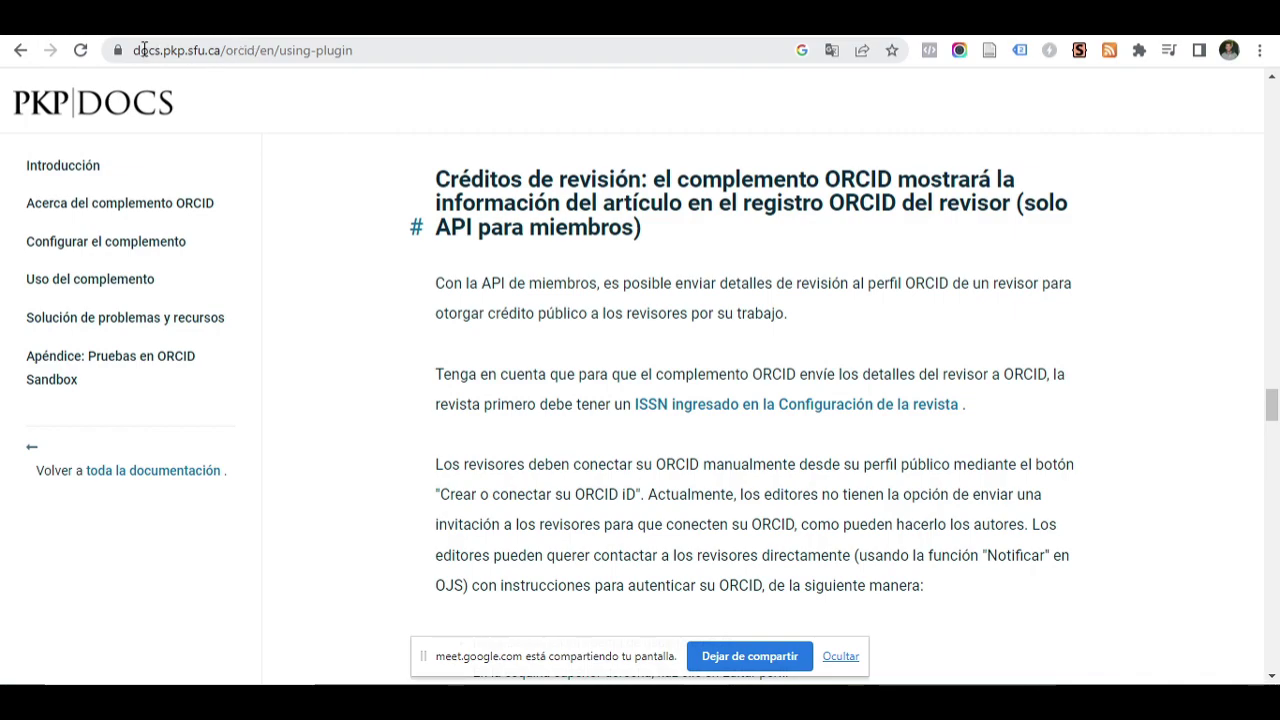
left_click_drag(137, 50, 183, 49)
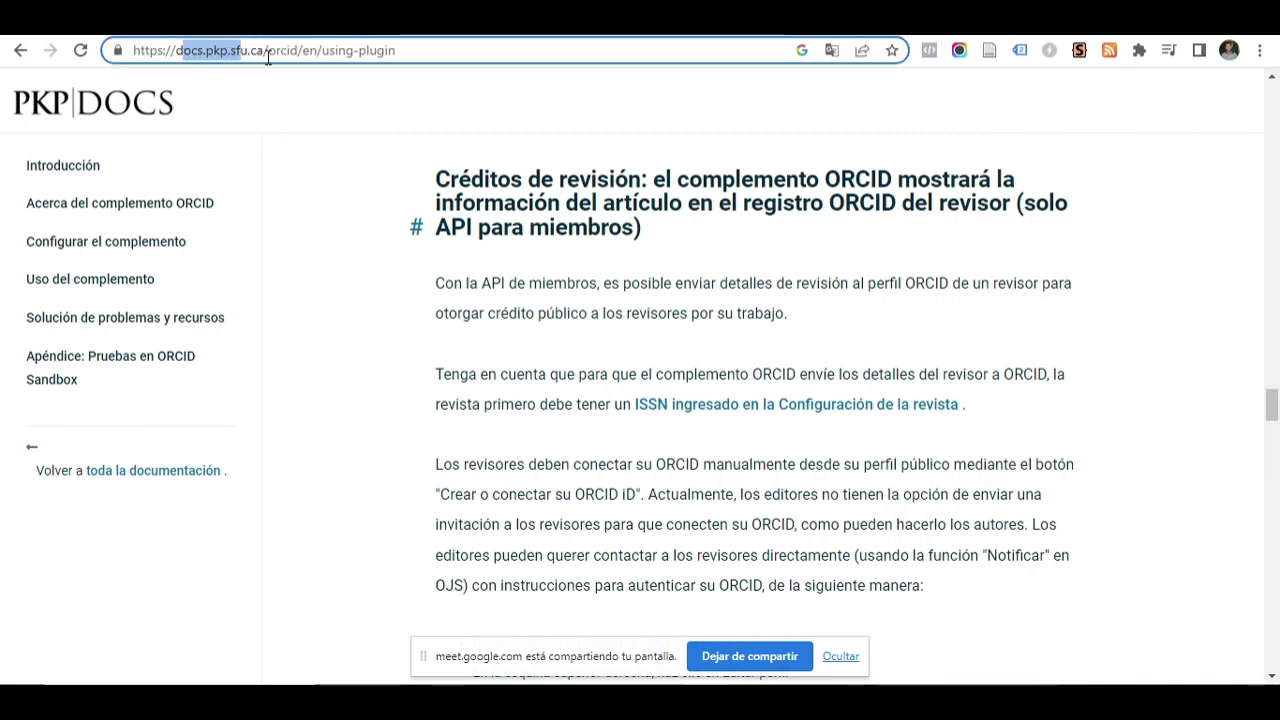
- Highlight the "orcid/" part of the page address and the words "Créditos de revisión" and "API para miembros)" in the section heading
left_click_drag(267, 50, 304, 55)
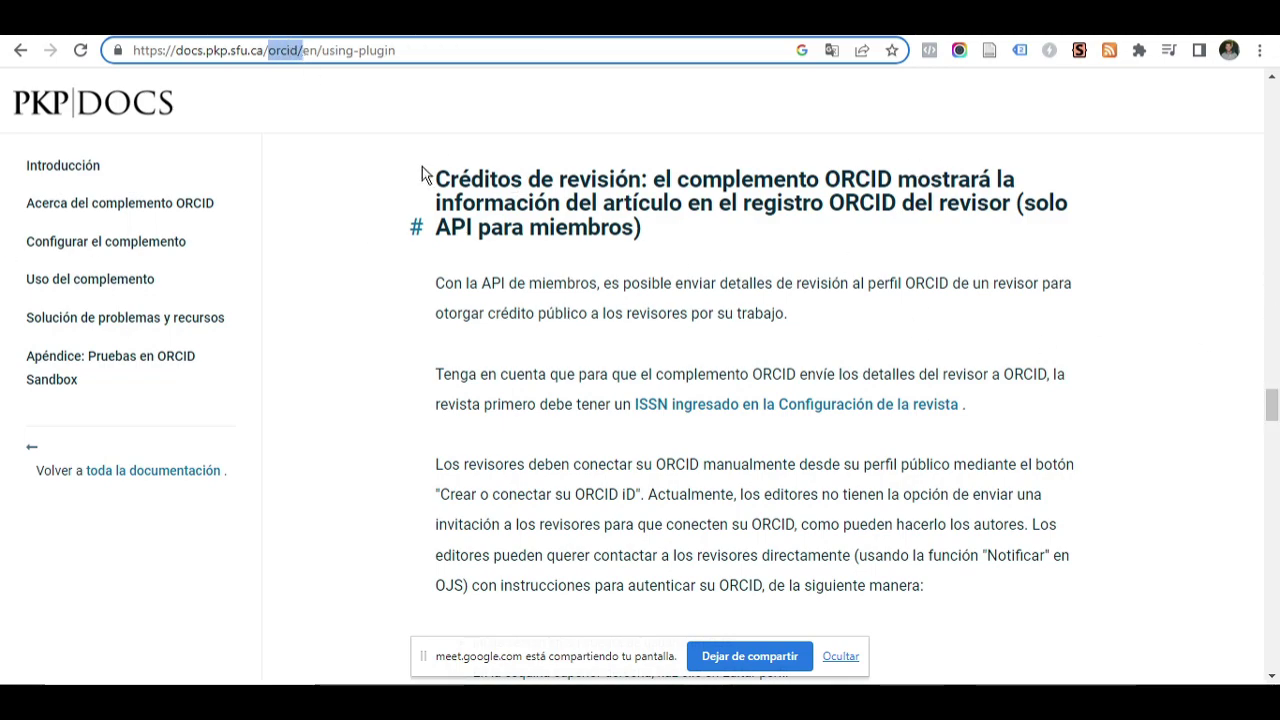
left_click_drag(430, 180, 643, 180)
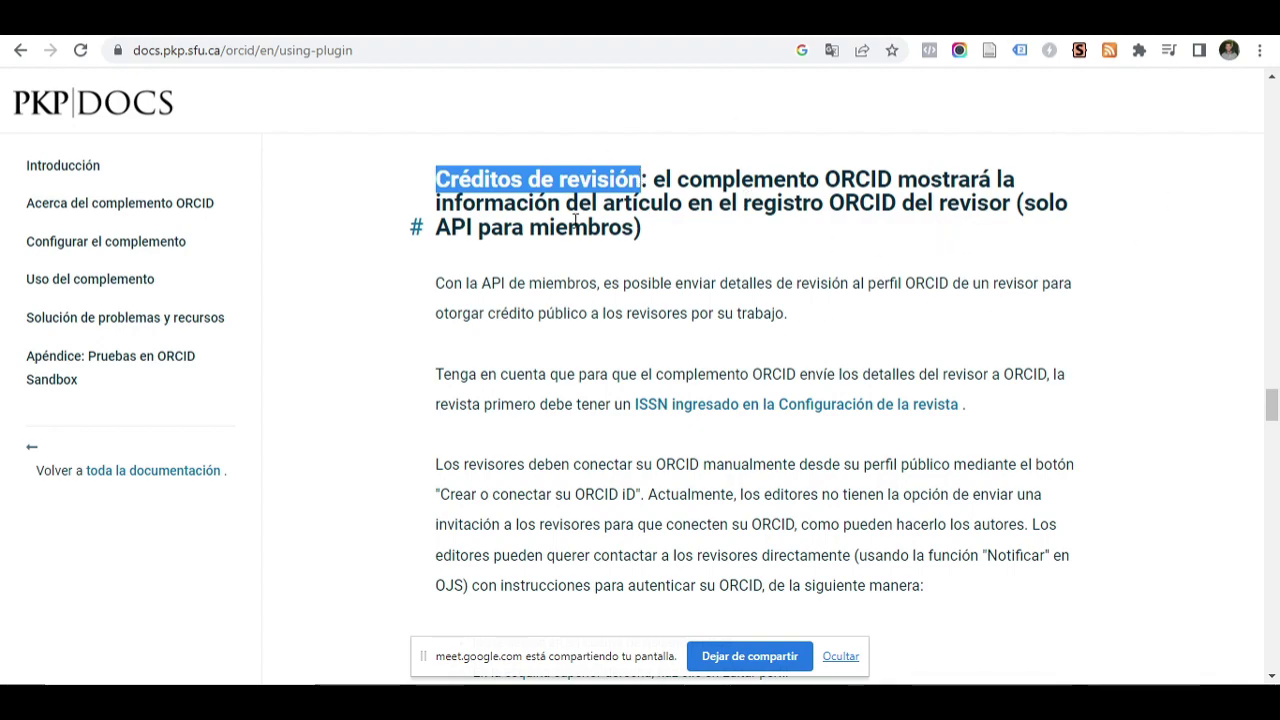
left_click_drag(642, 228, 440, 232)
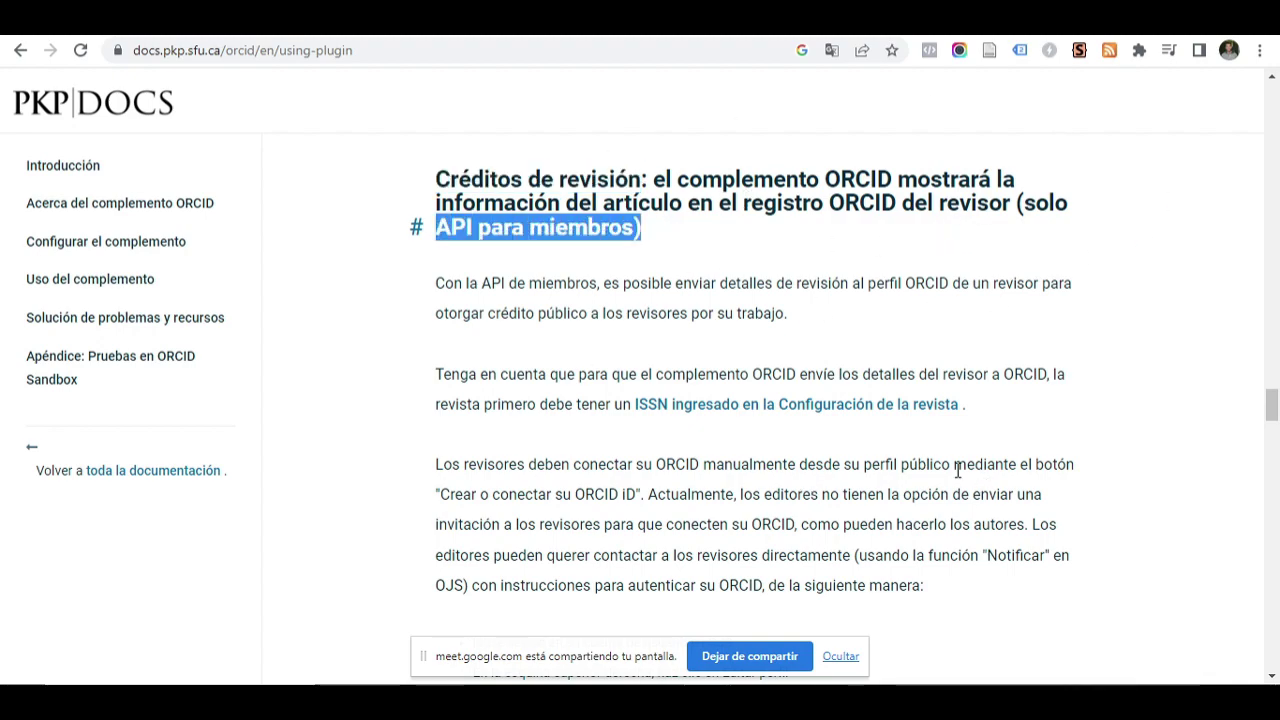
- Examine the documentation's illustrated instructions for connecting a reviewer's ORCID from the public profile and the Add Reviewer example
scroll(1083, 465, "down", 10)
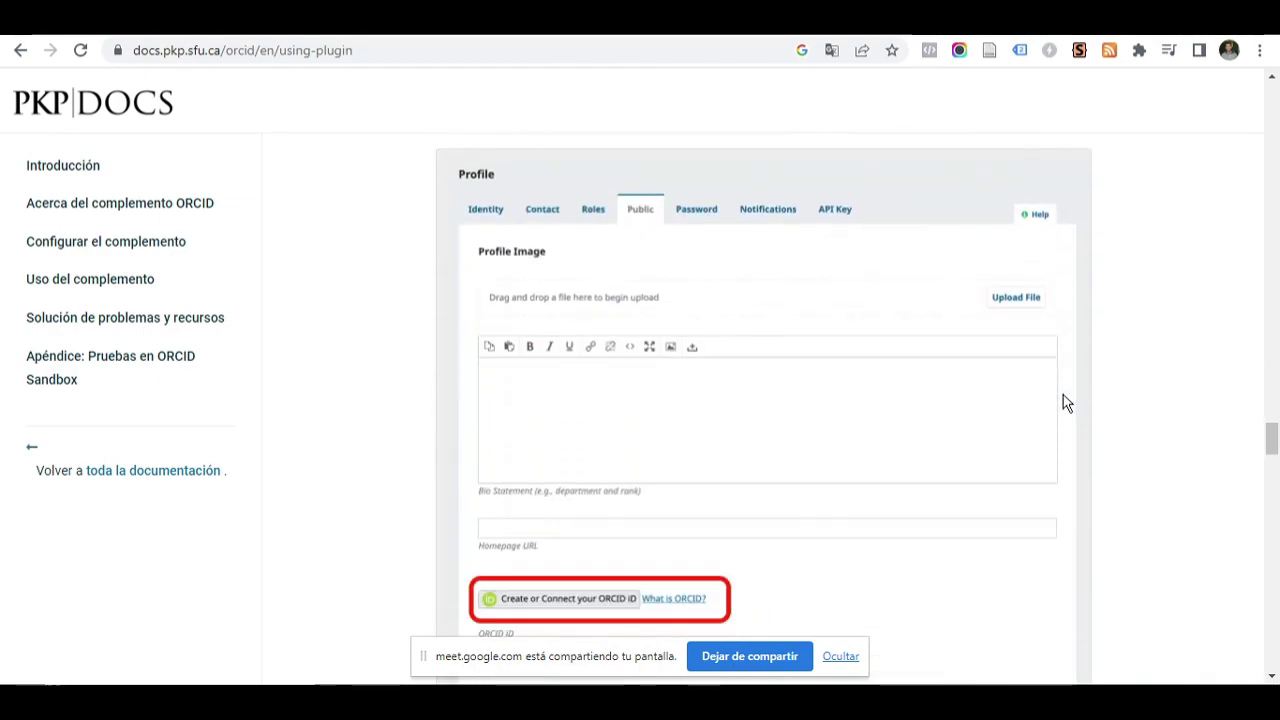
scroll(566, 366, "down", 2)
scroll(583, 514, "up", 2)
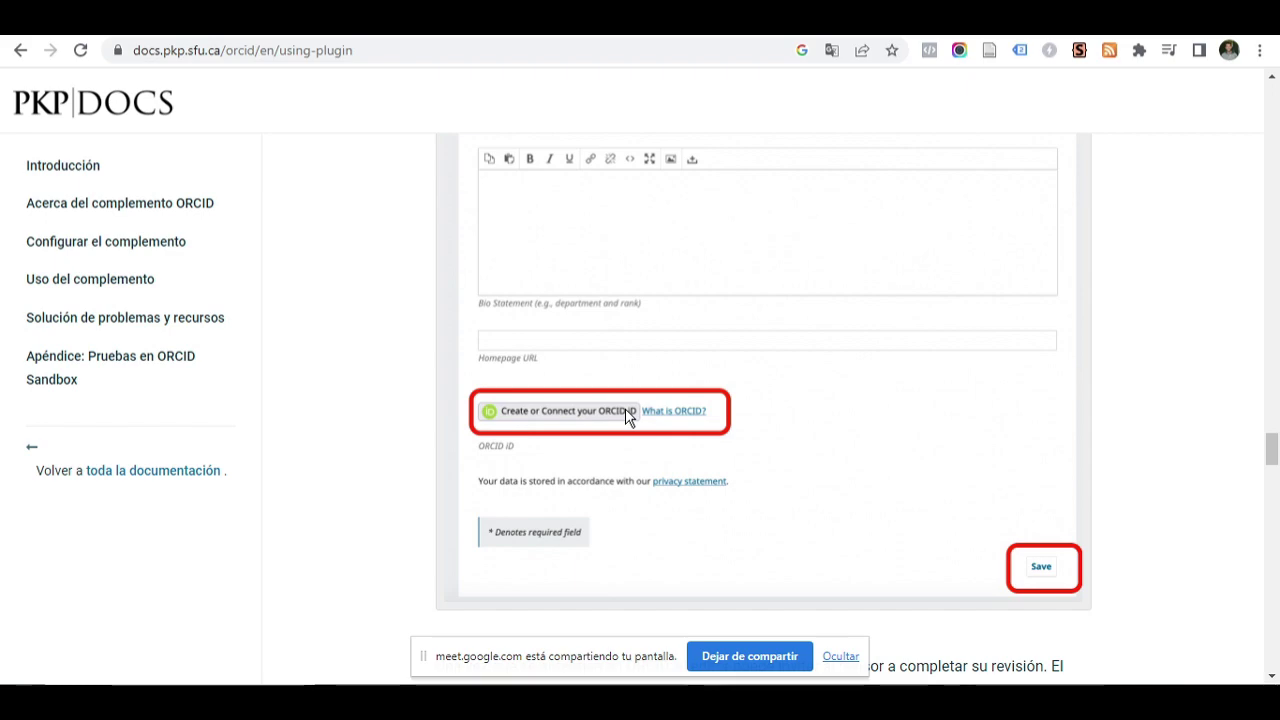
scroll(625, 408, "down", 4)
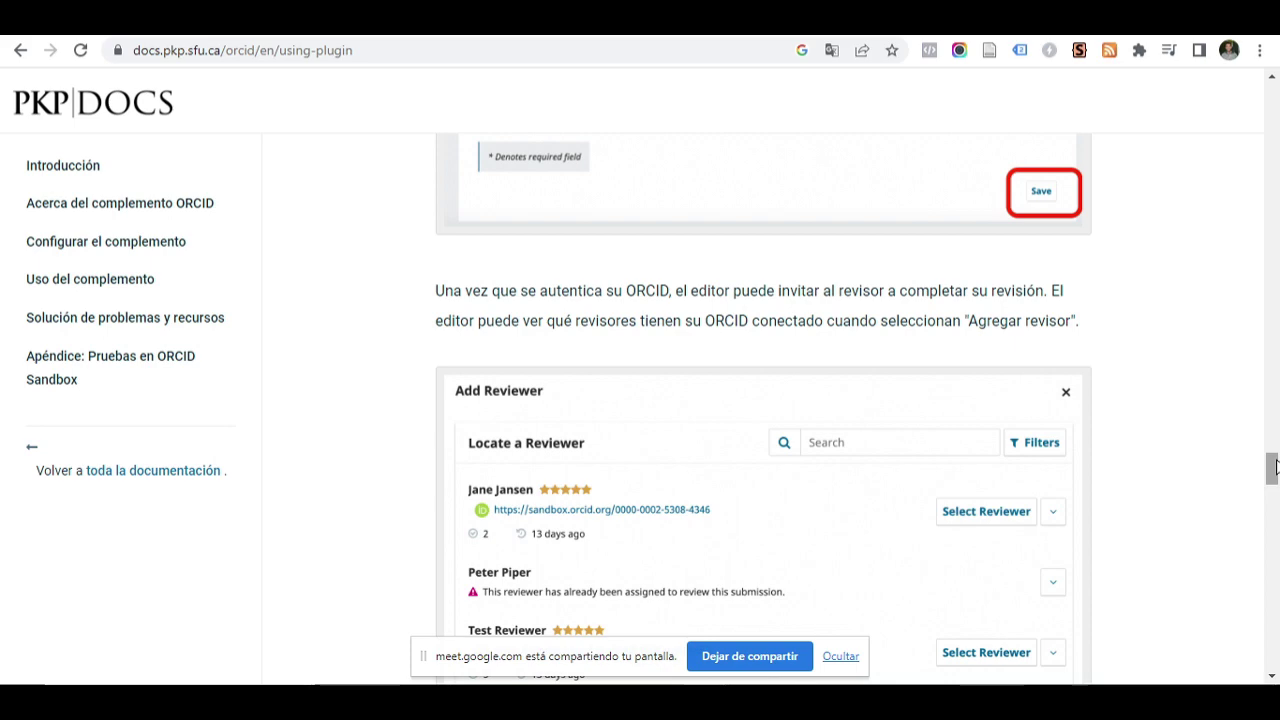
left_click_drag(1273, 466, 1273, 474)
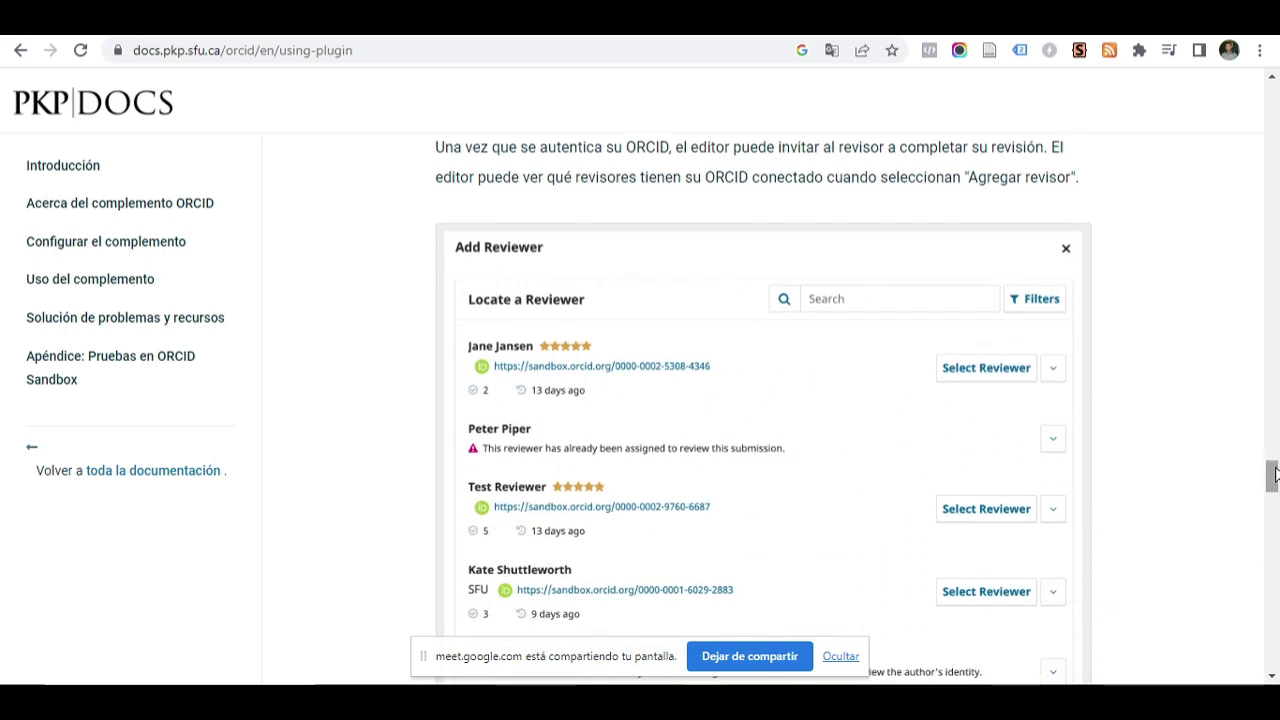